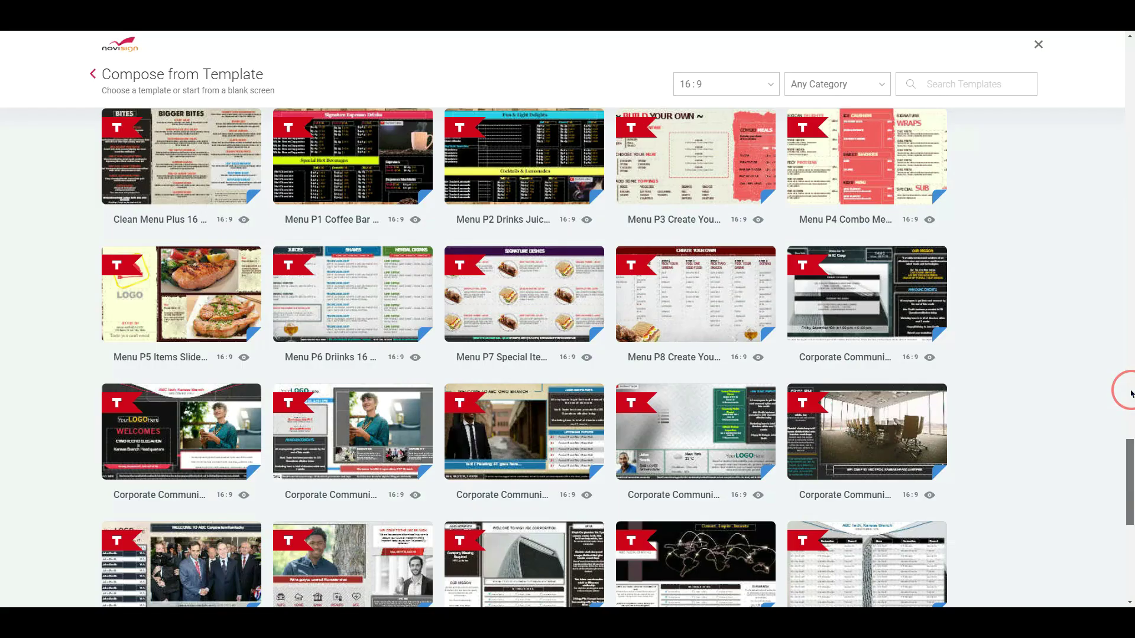
Step: Start a new 16:9, 30-second creative from the Corporate Communications 3 template
scroll(1131, 394, down, 2)
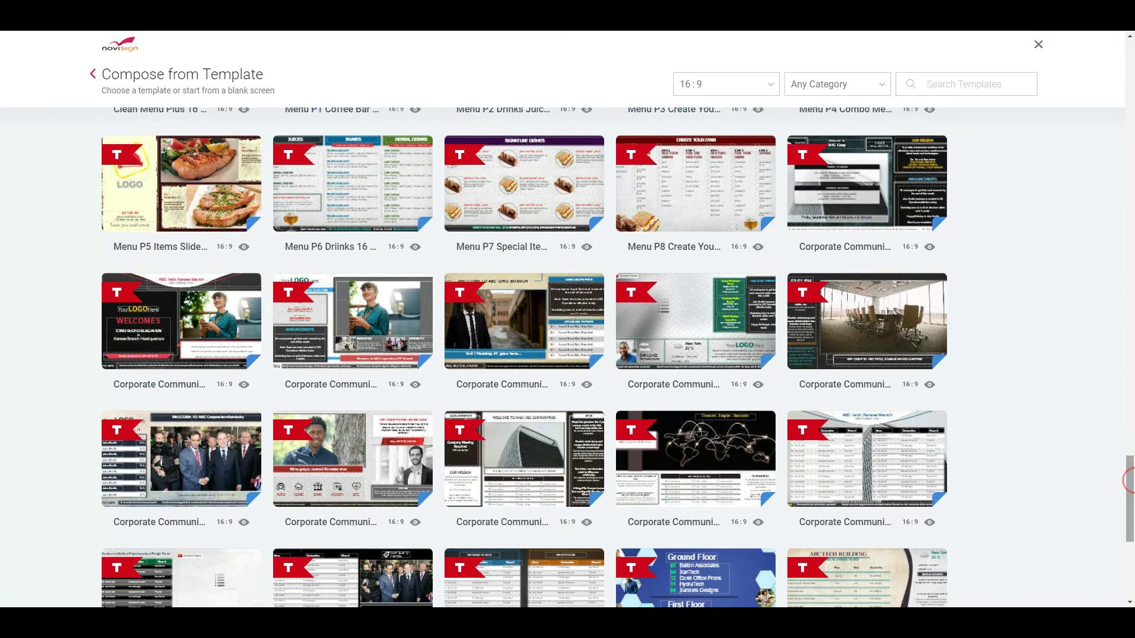
mouse_move(846, 397)
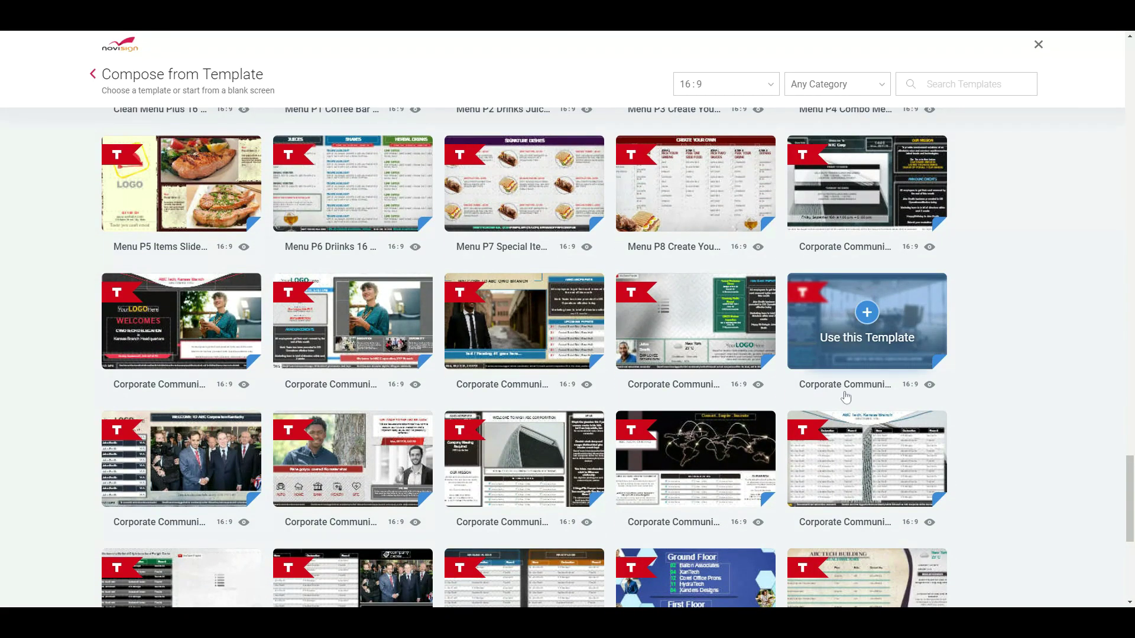
click(348, 313)
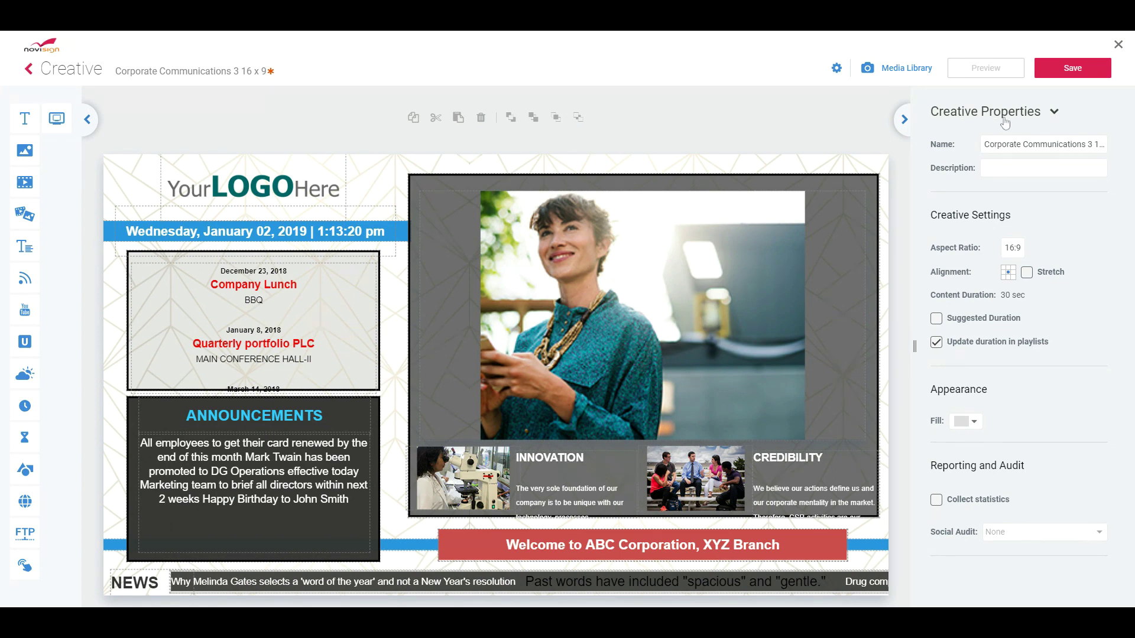
Step: Replace the creative's name in Creative Properties with 'Lobby Sign' and save the creative
click(1044, 144)
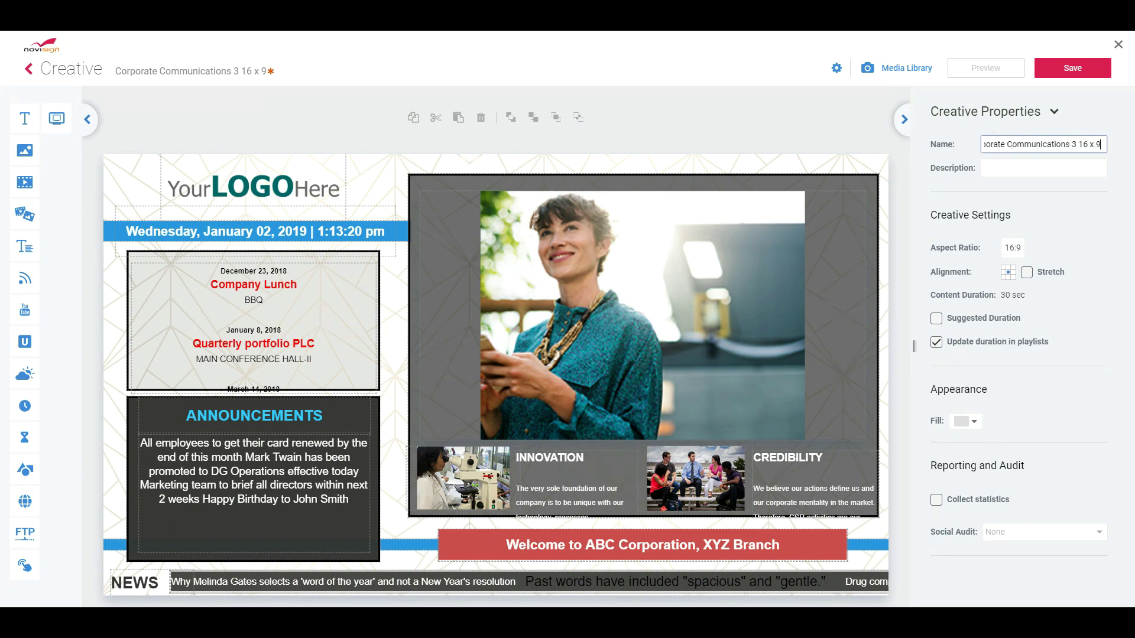
key(ctrl+a)
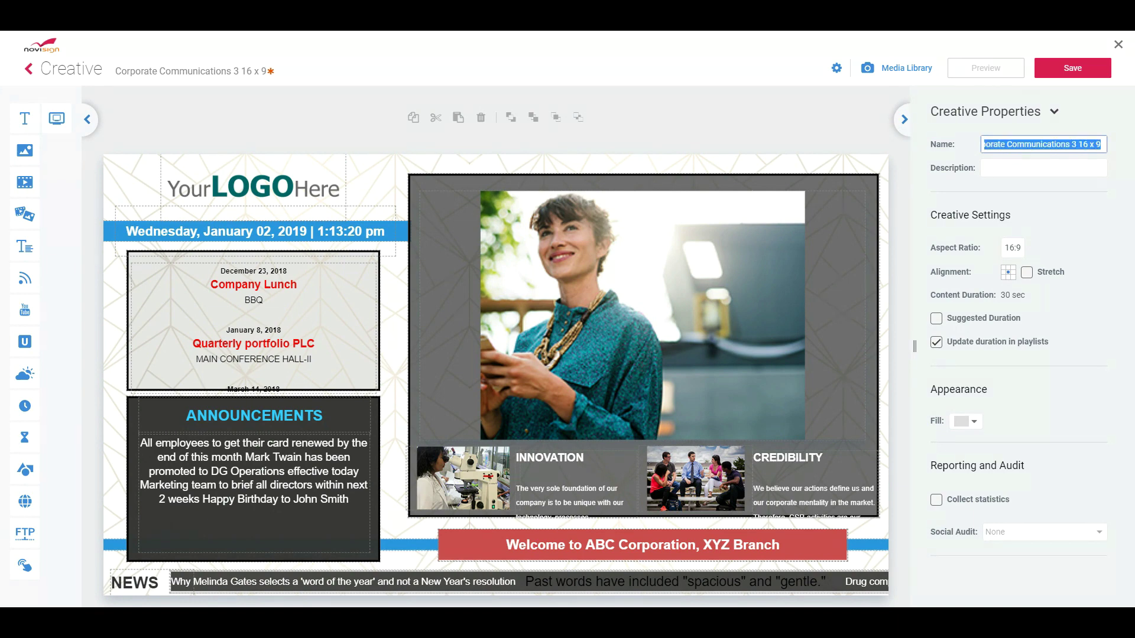
text(Lobby Sign)
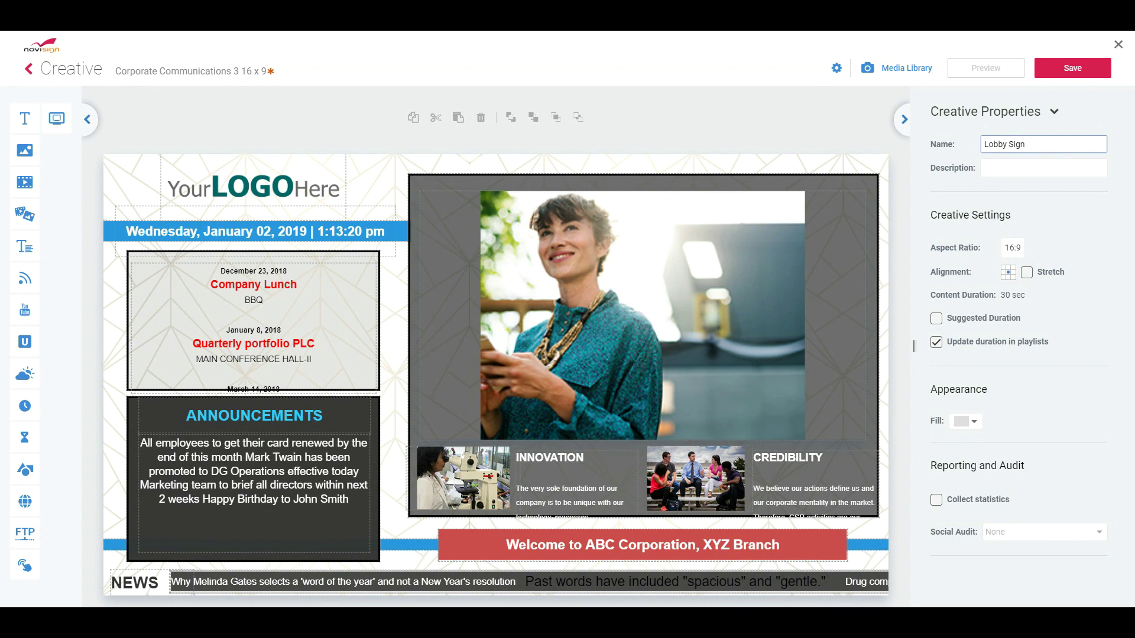
click(1075, 74)
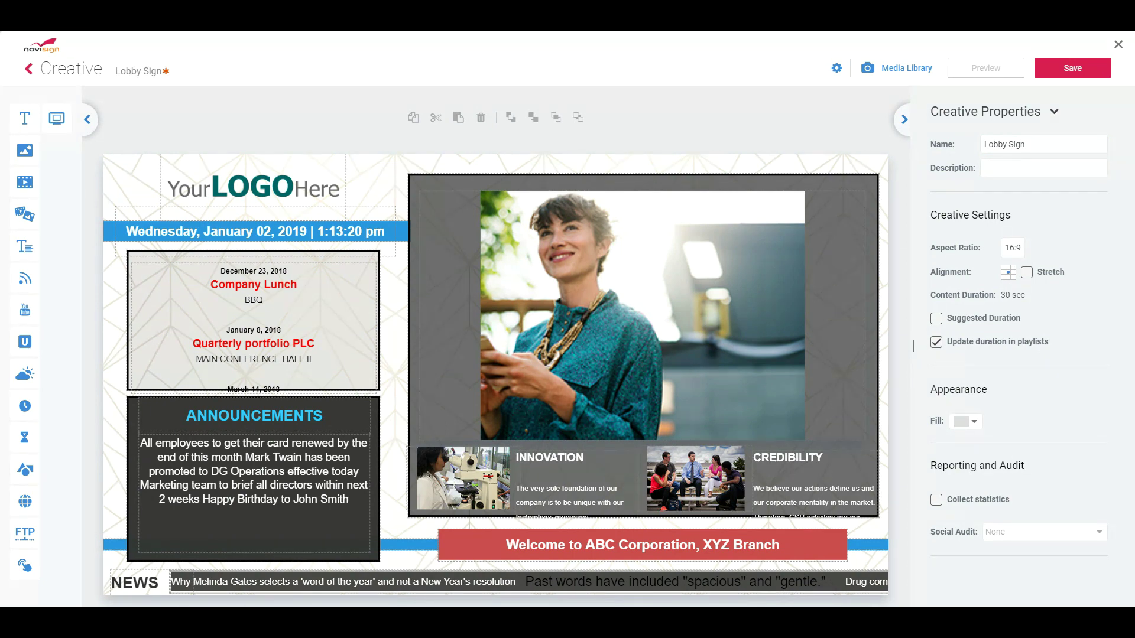
click(1072, 70)
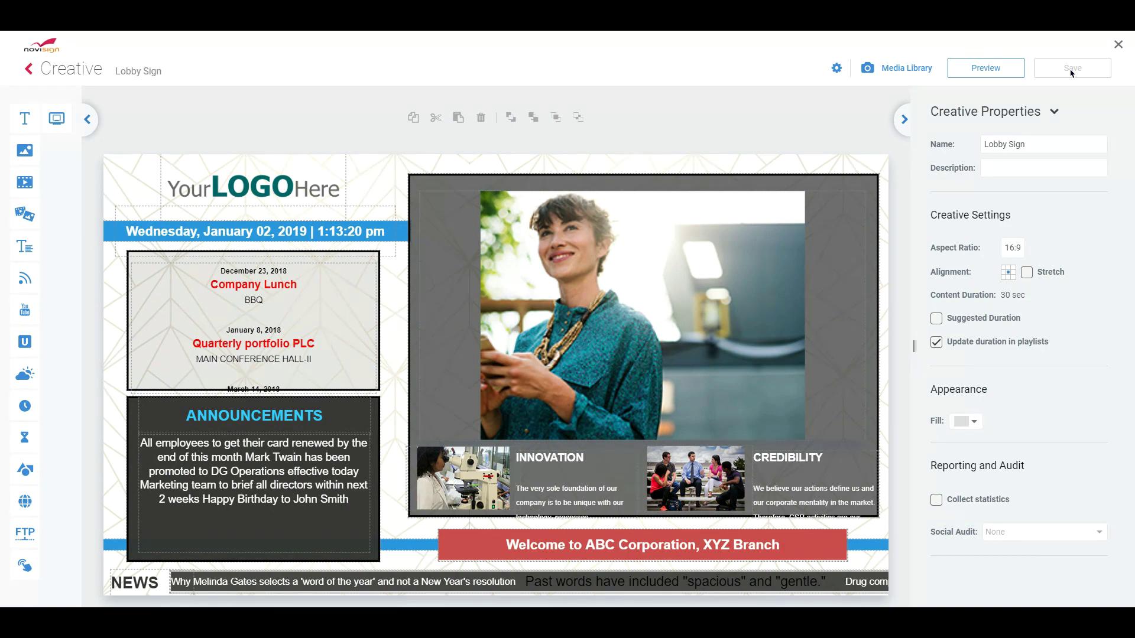
click(978, 73)
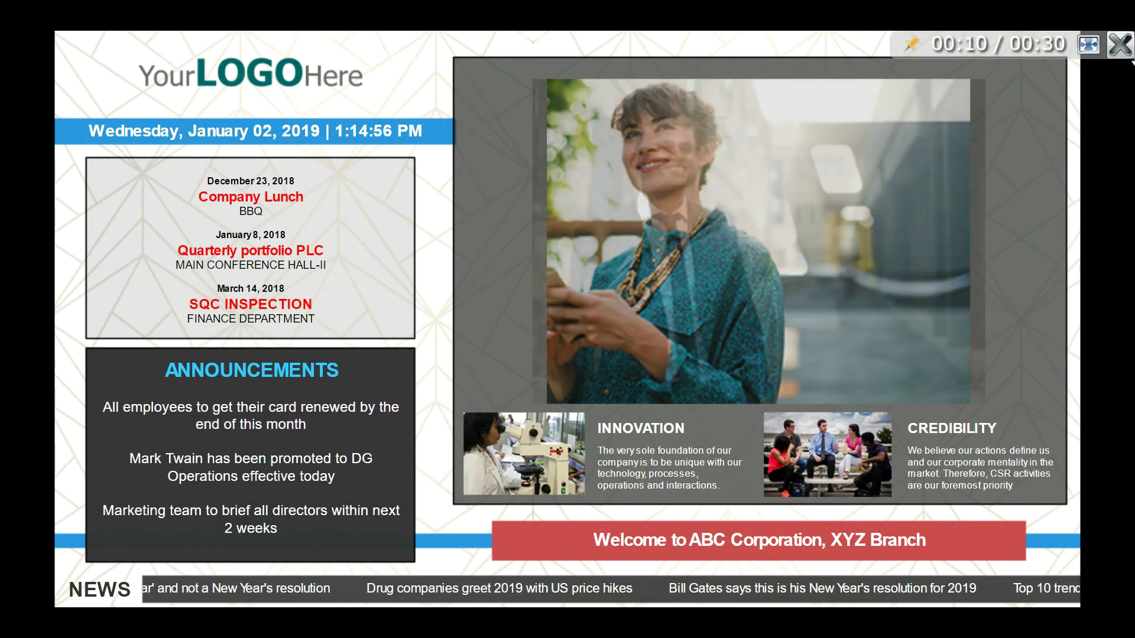
click(1122, 47)
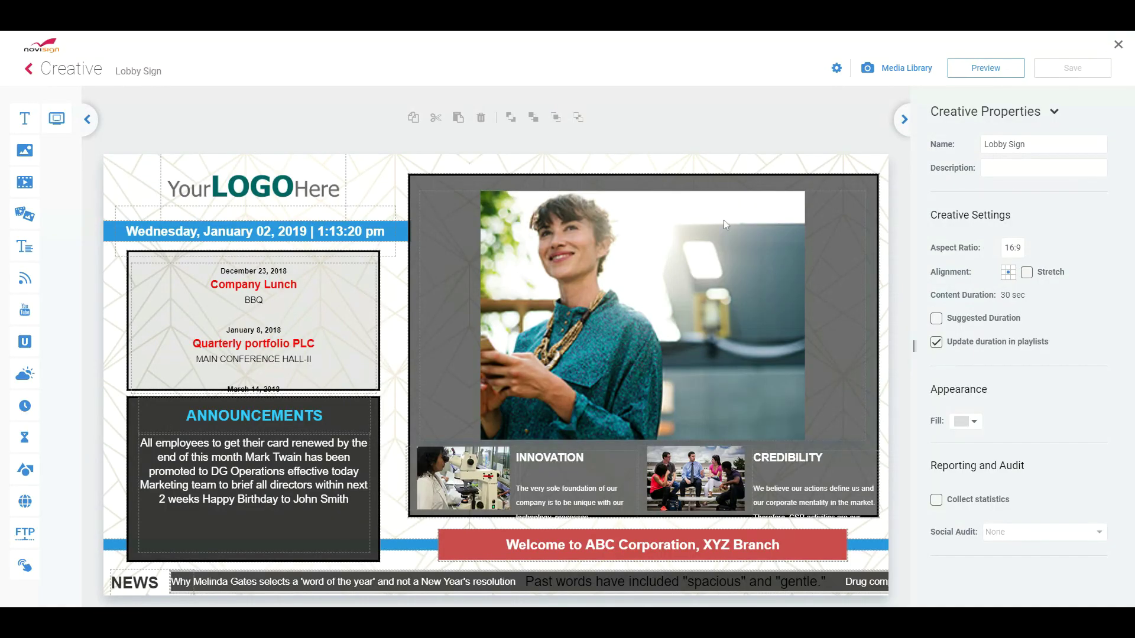
Step: Delete the patterned background image and give the background a linear gradient fill starting from 0099ff
click(525, 165)
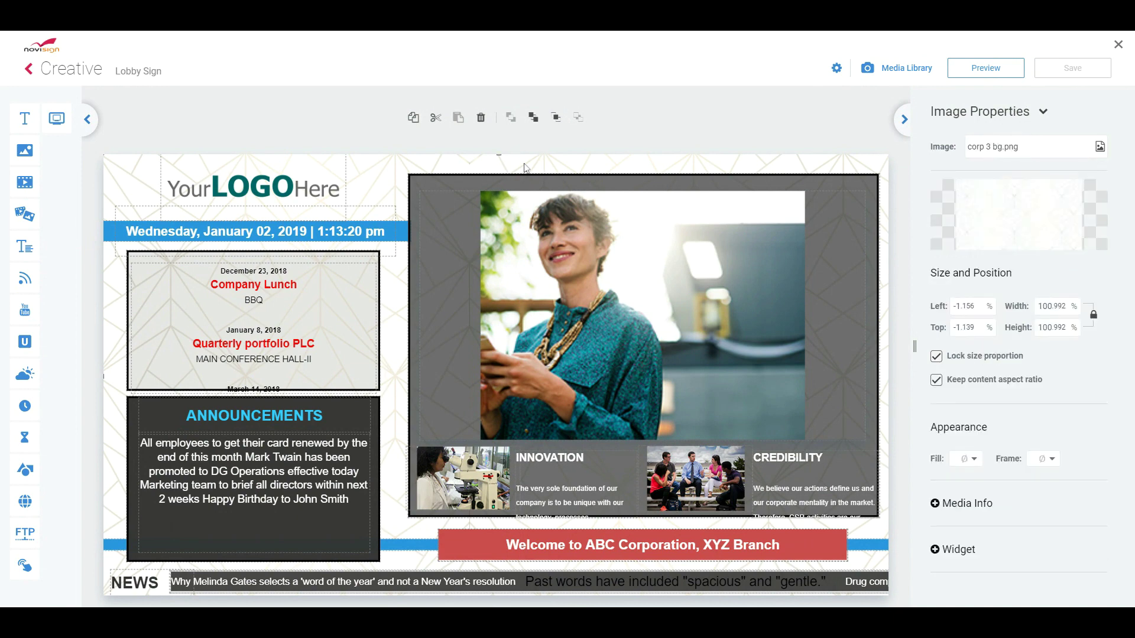
key(Delete)
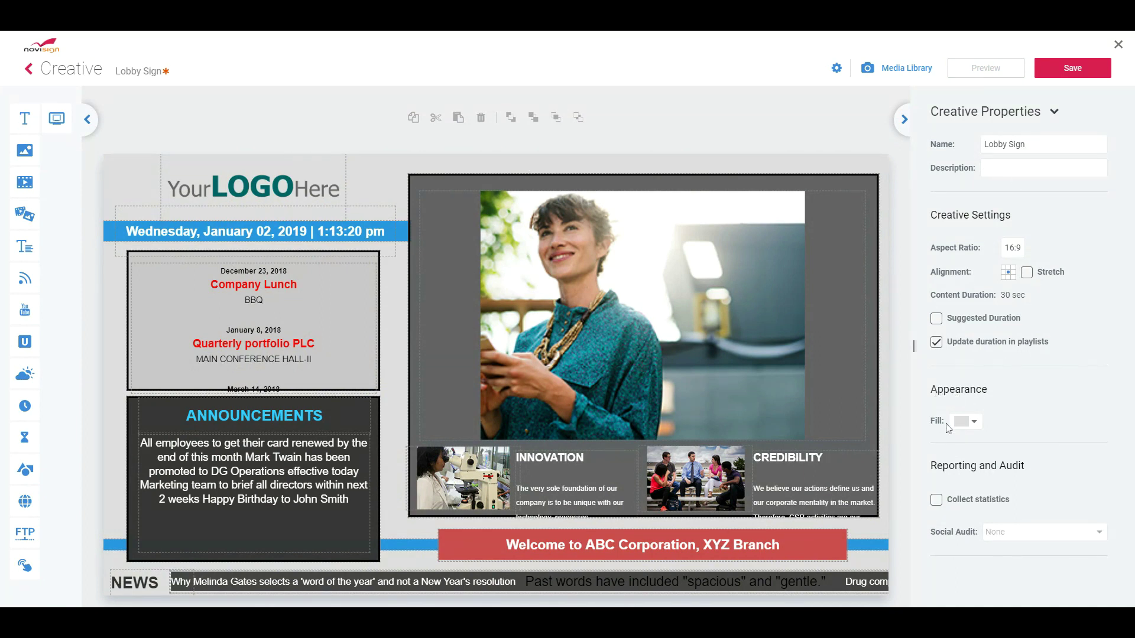
click(973, 422)
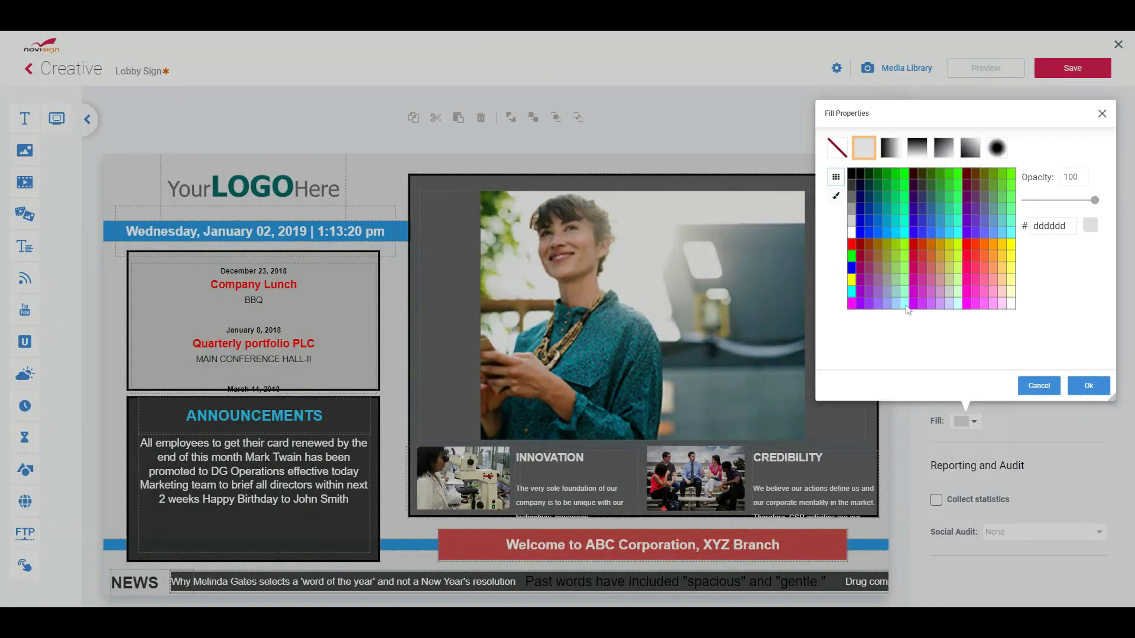
click(895, 234)
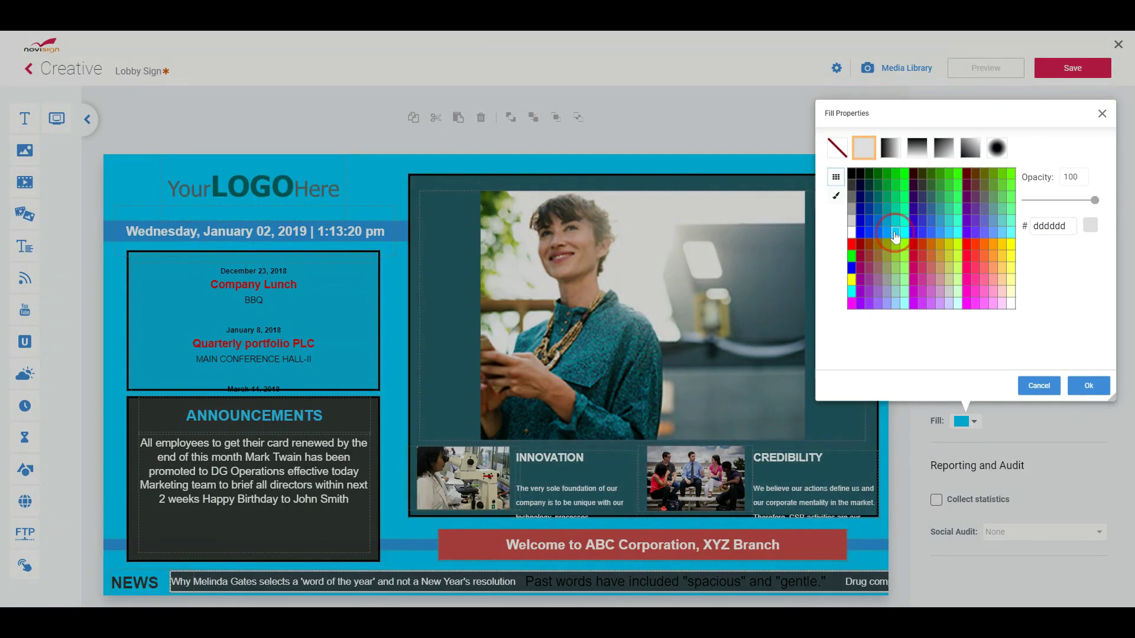
click(920, 151)
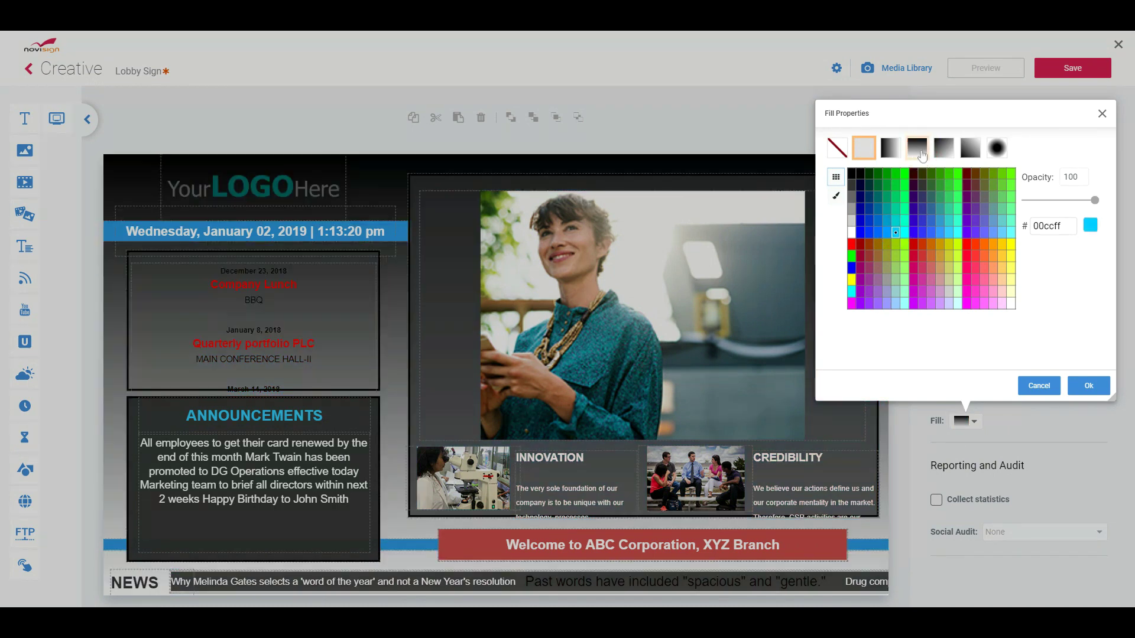
click(887, 281)
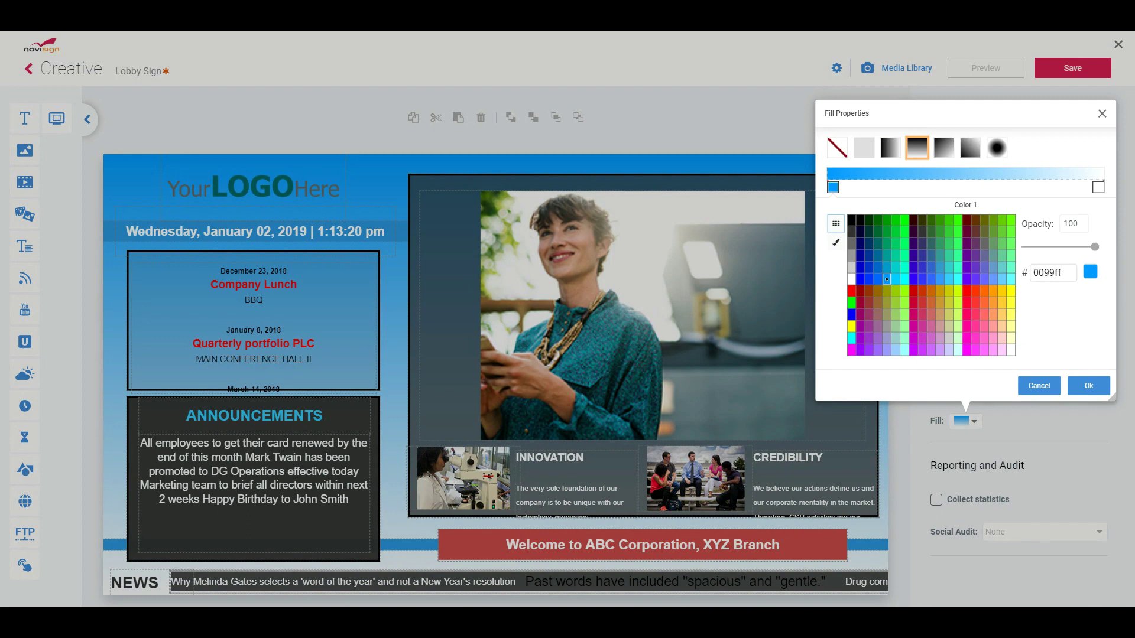
click(1052, 272)
drag(1047, 272, 1027, 276)
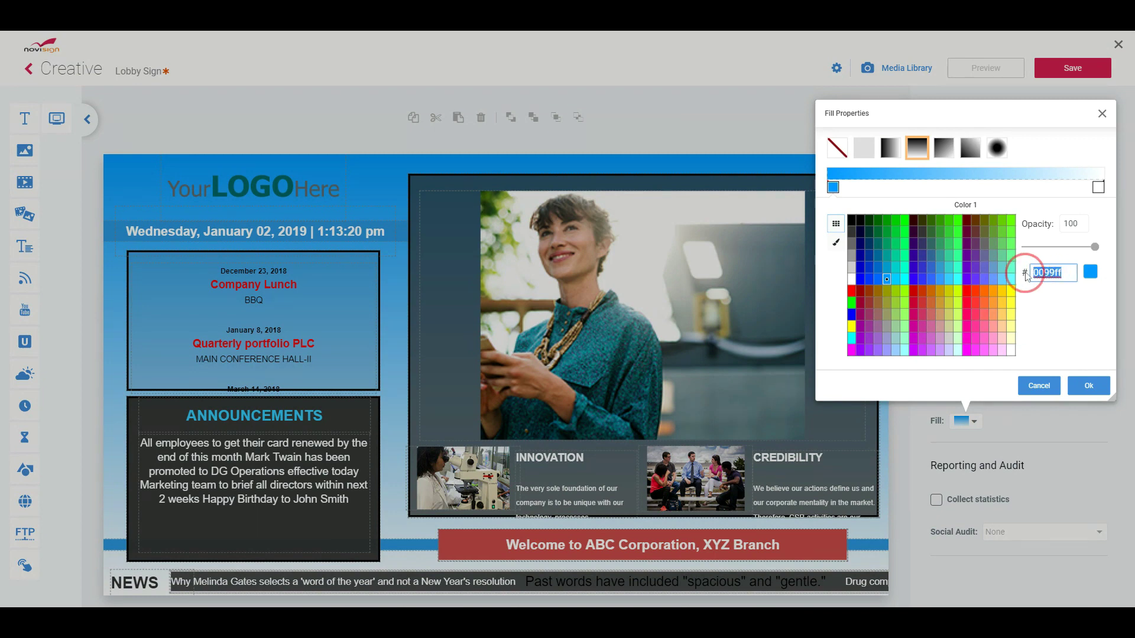
click(836, 243)
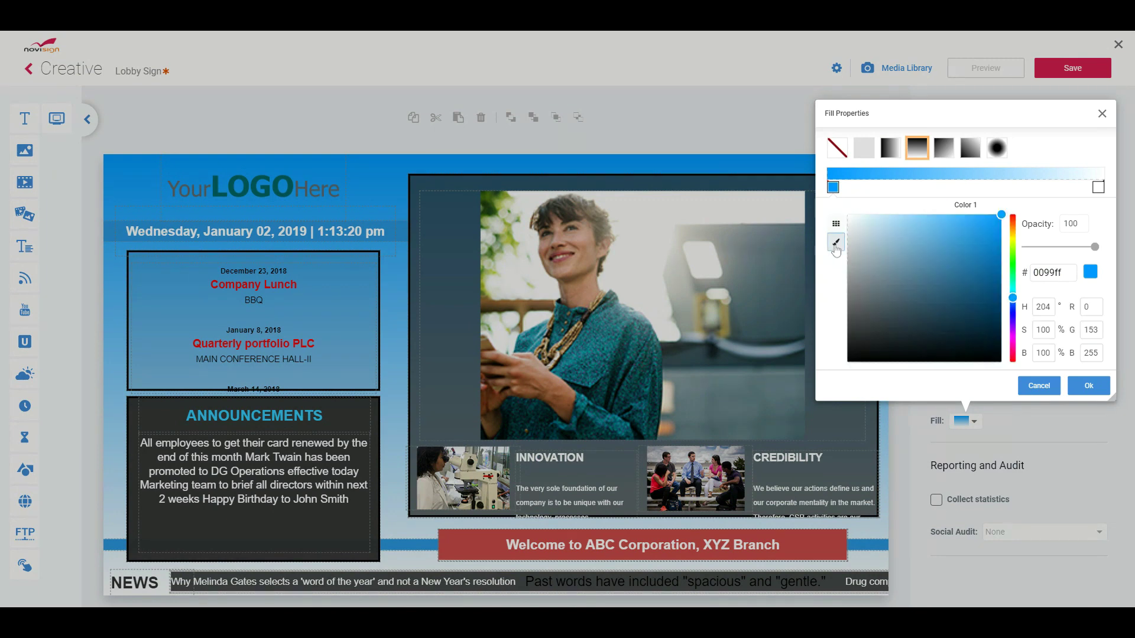
click(1089, 387)
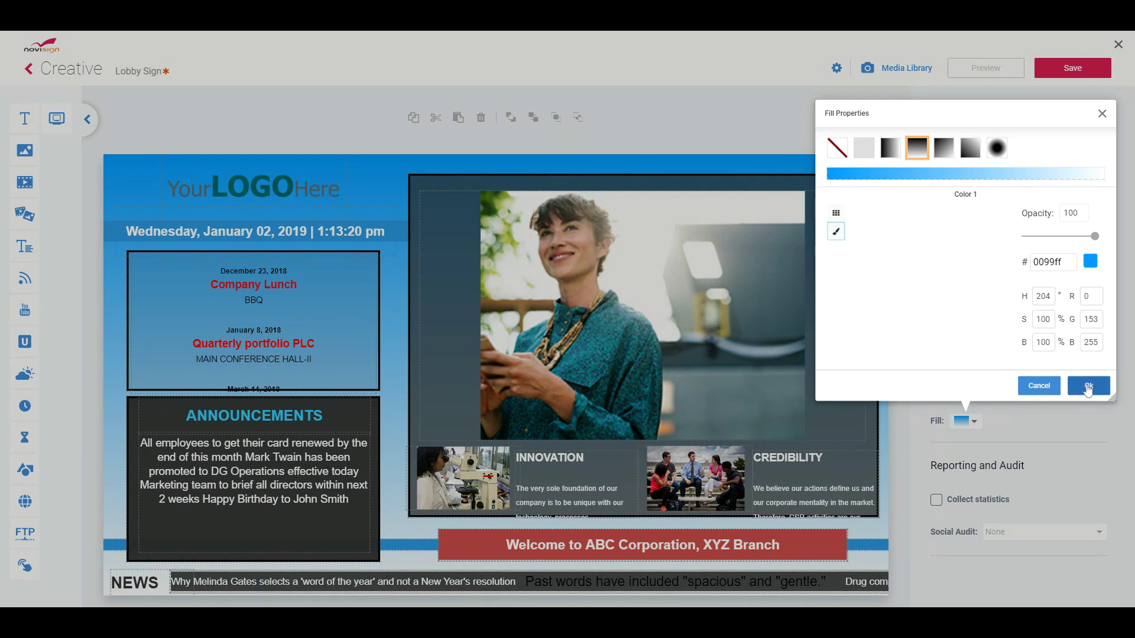
click(1088, 387)
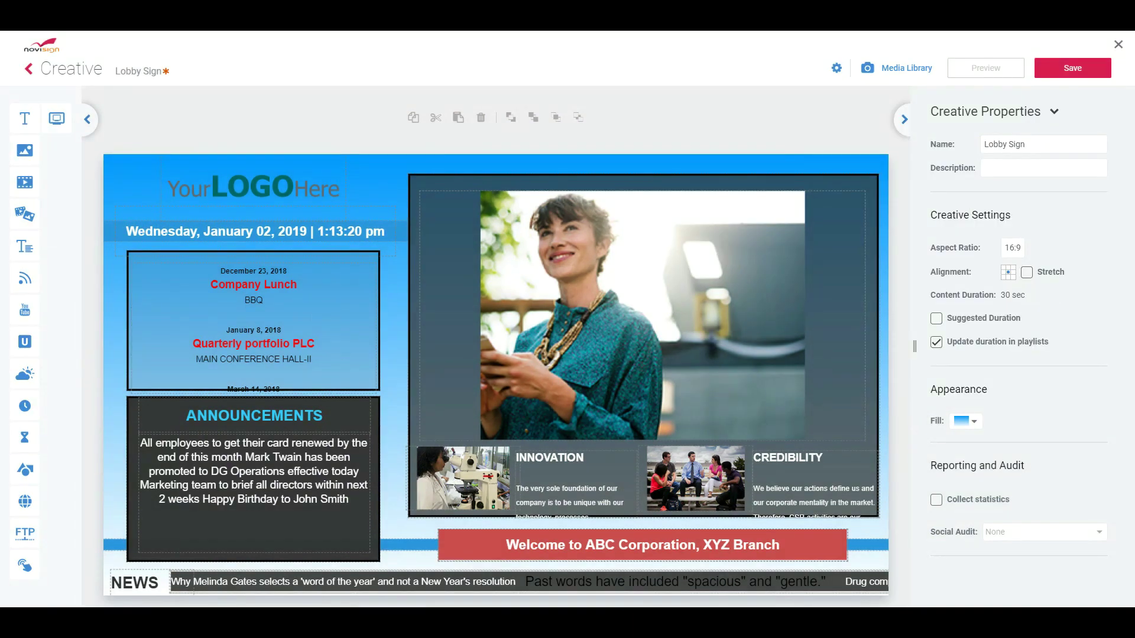
Step: Swap the YourLOGOHere placeholder for templates.png from My Library, moved top-left and resized to 17.613% × 14.197%
click(257, 188)
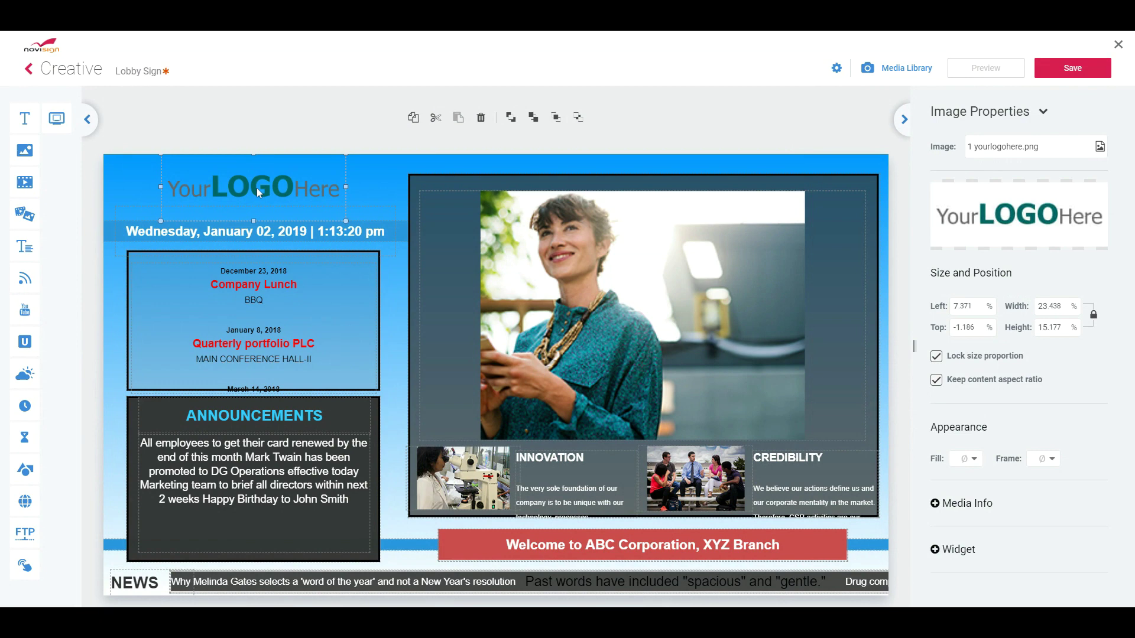
key(Delete)
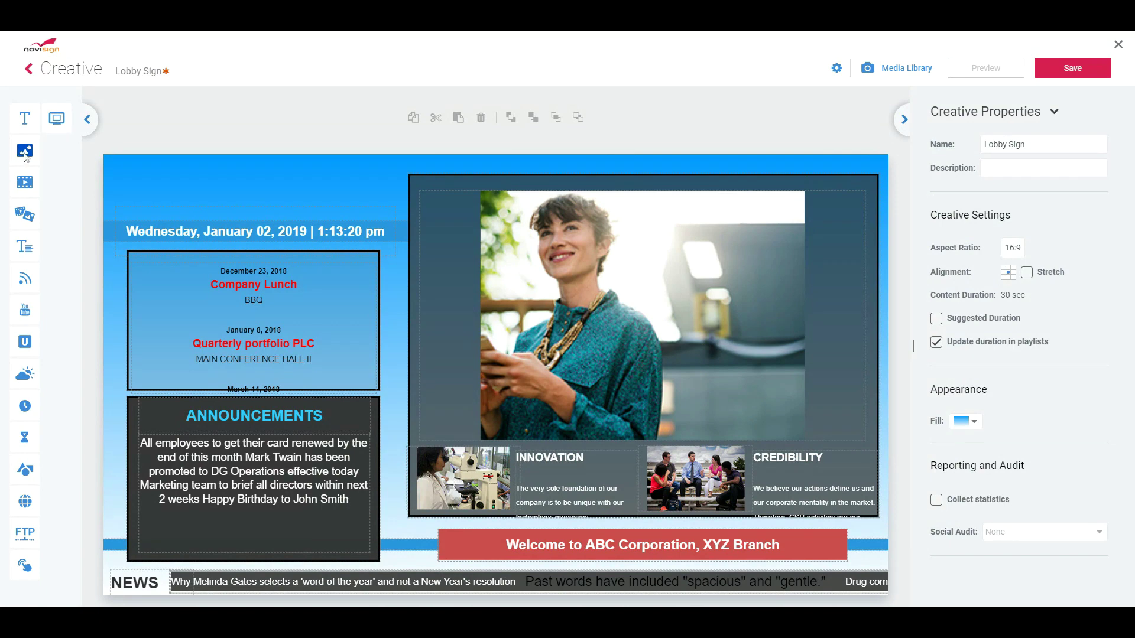
click(30, 151)
click(180, 182)
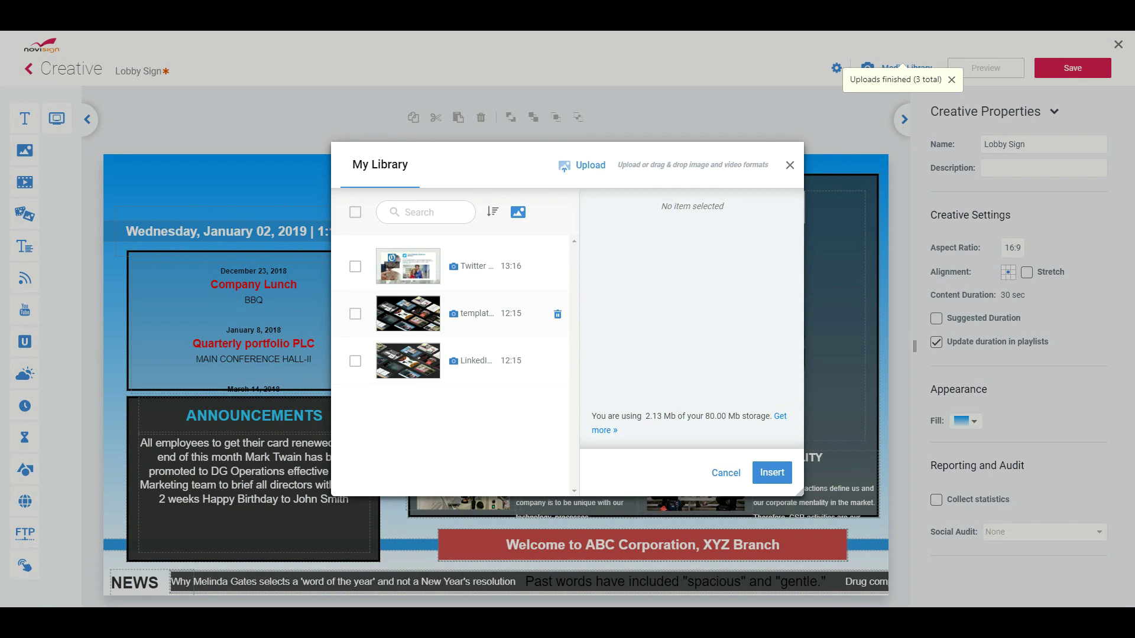
click(413, 321)
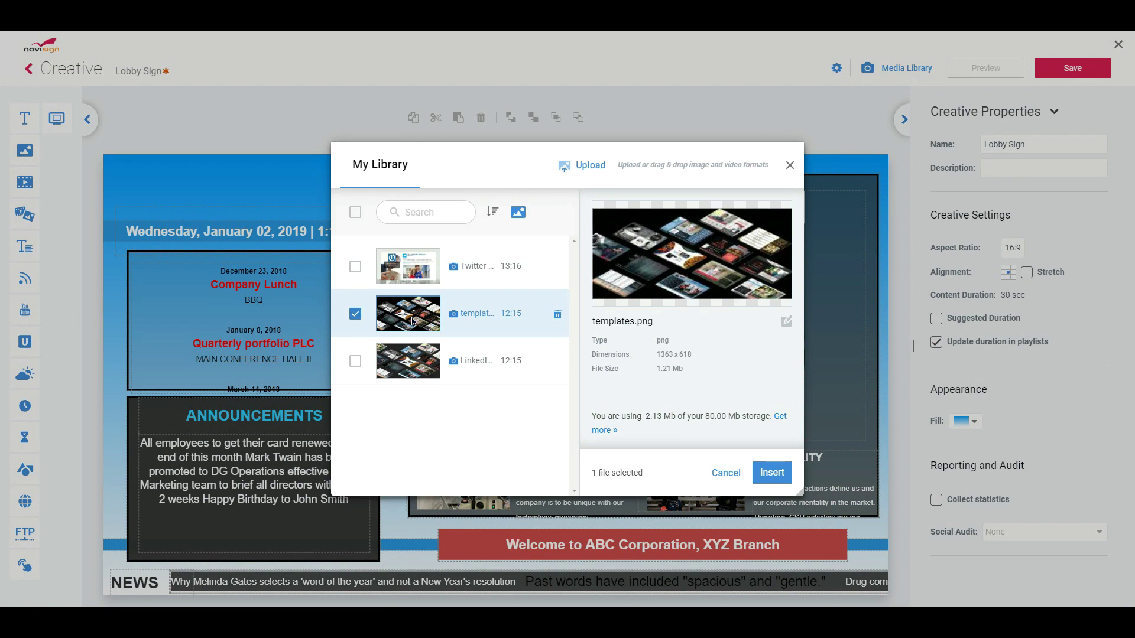
click(772, 473)
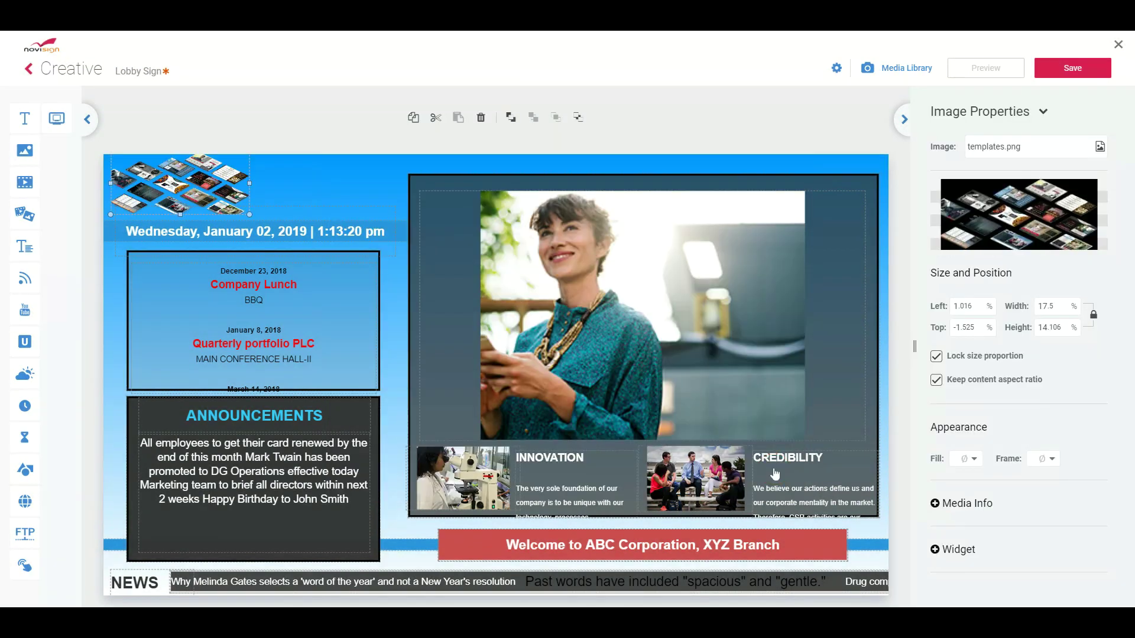
drag(197, 192, 277, 200)
mouse_move(329, 225)
mouse_down()
mouse_move(175, 185)
mouse_move(441, 313)
mouse_move(334, 237)
mouse_up()
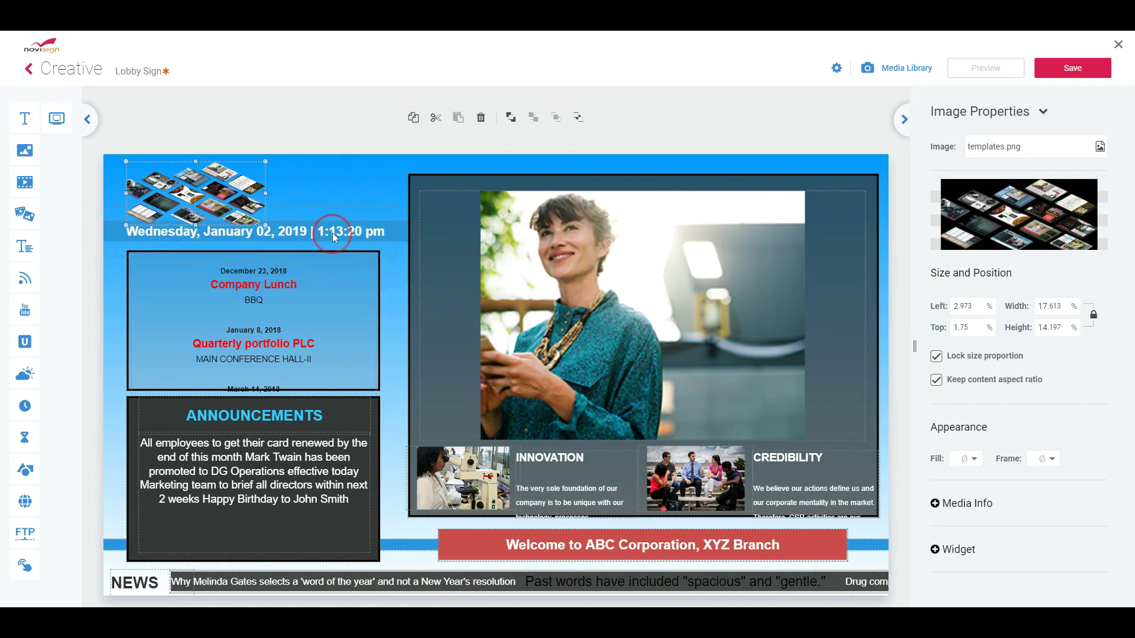
Step: Delete the date clock and its bar, the events text and shape, the old ticker, and the image collage
click(335, 238)
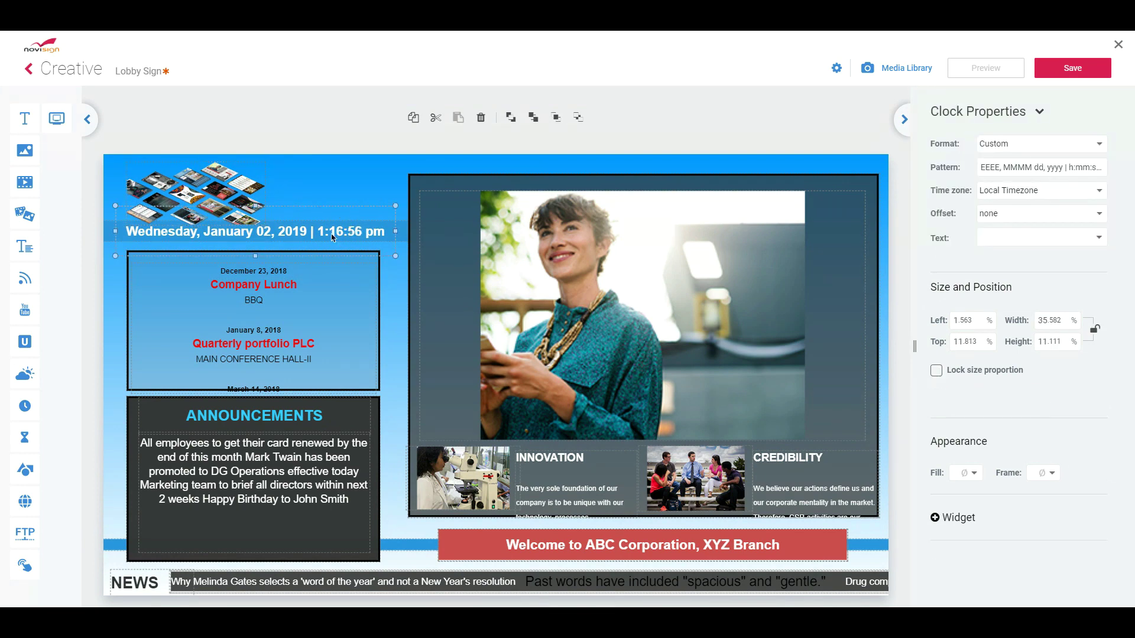
key(Delete)
click(333, 233)
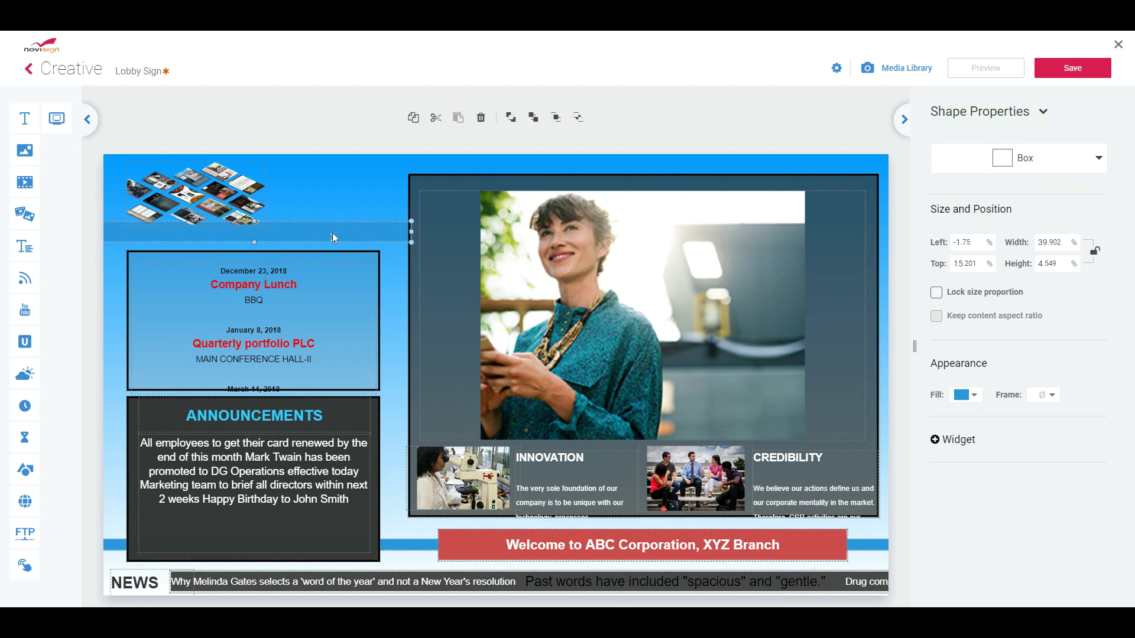
key(Delete)
click(294, 310)
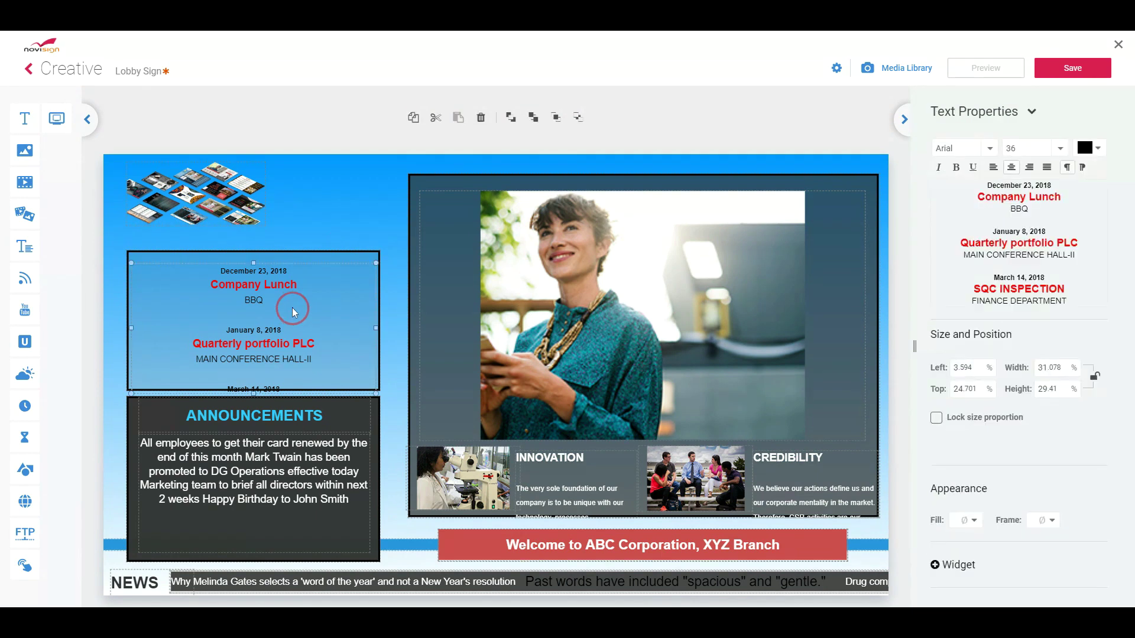
key(Delete)
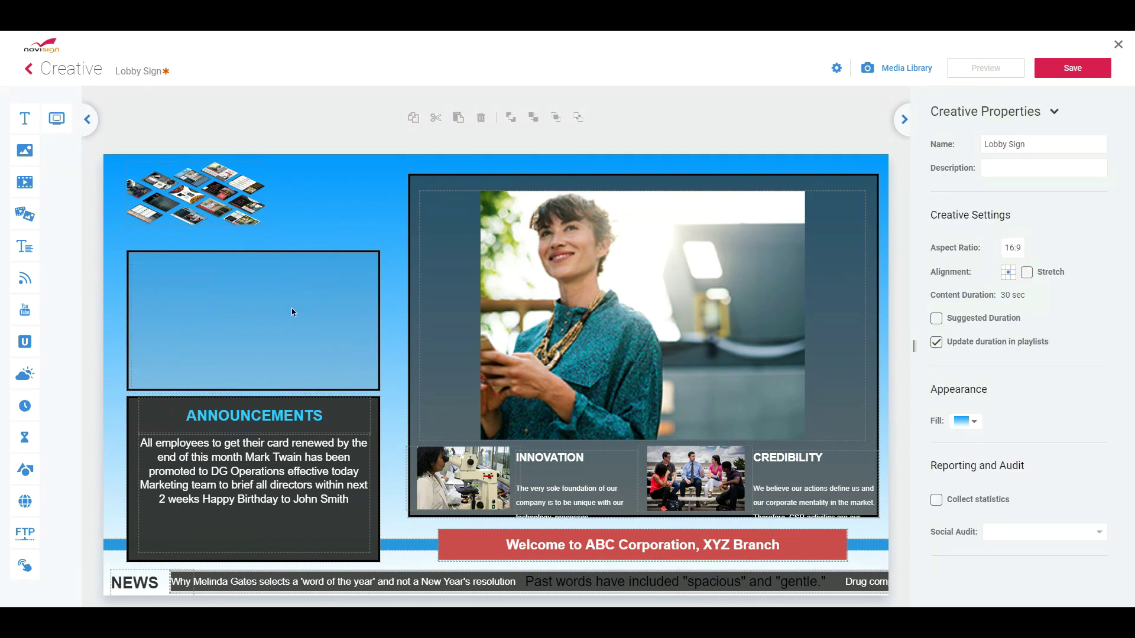
click(292, 308)
key(Delete)
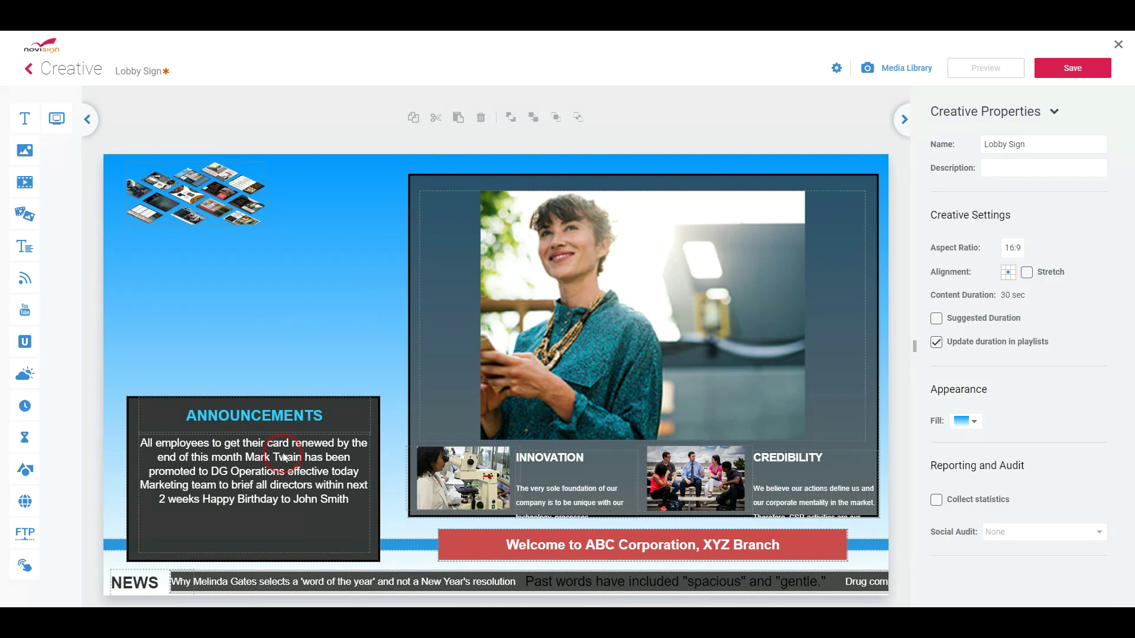
click(285, 454)
key(Delete)
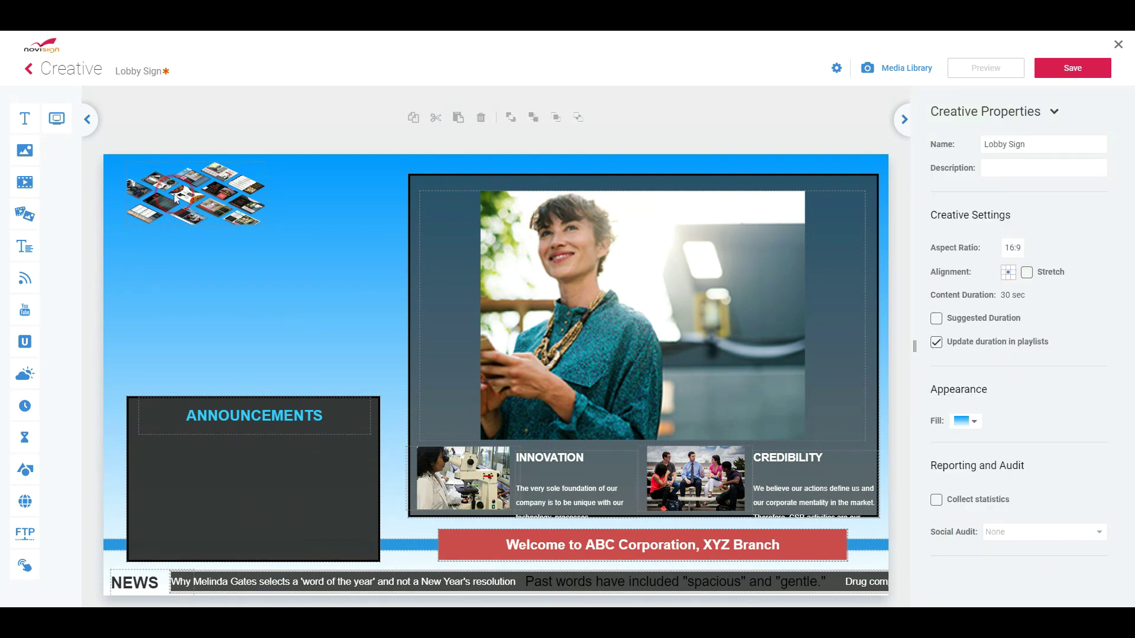
click(174, 194)
key(Delete)
Step: Stretch the dark announcements box up to the canvas top and move the ANNOUNCEMENTS heading to its top
click(290, 441)
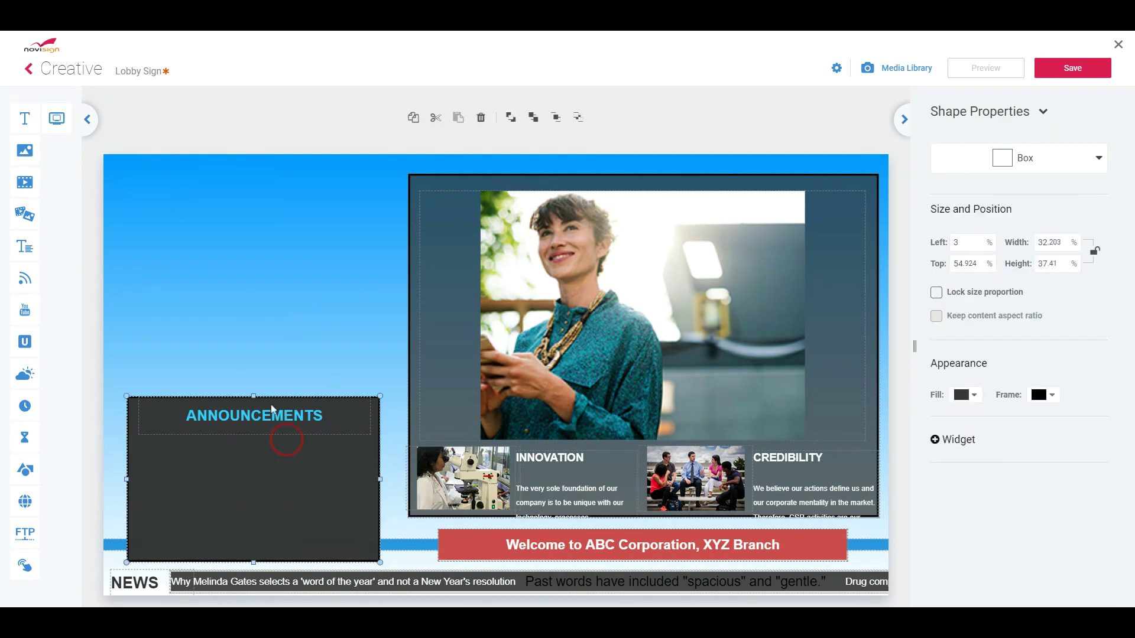
drag(253, 397, 258, 175)
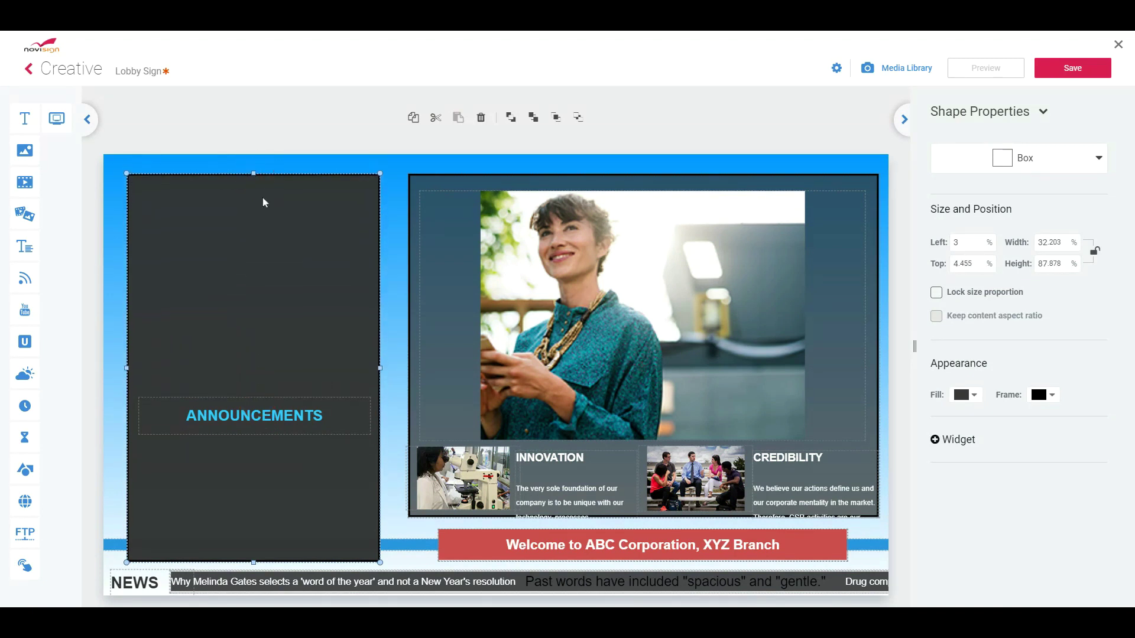
click(247, 417)
drag(247, 417, 245, 181)
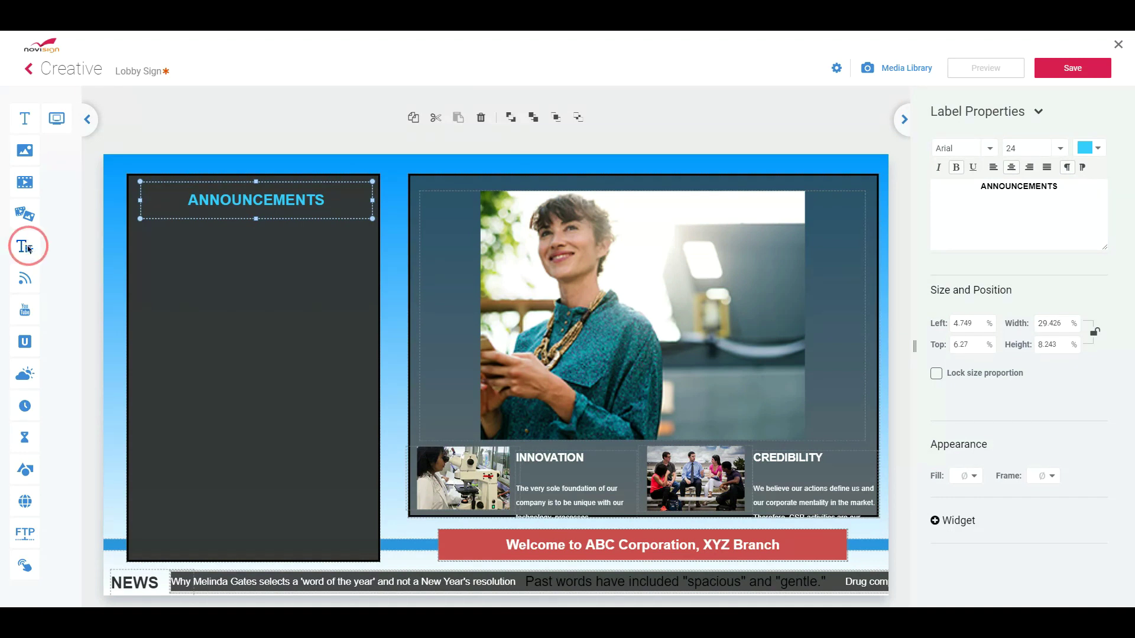
Step: Place a Ticker widget in the announcements box and resize it to fill the box
drag(28, 248, 231, 276)
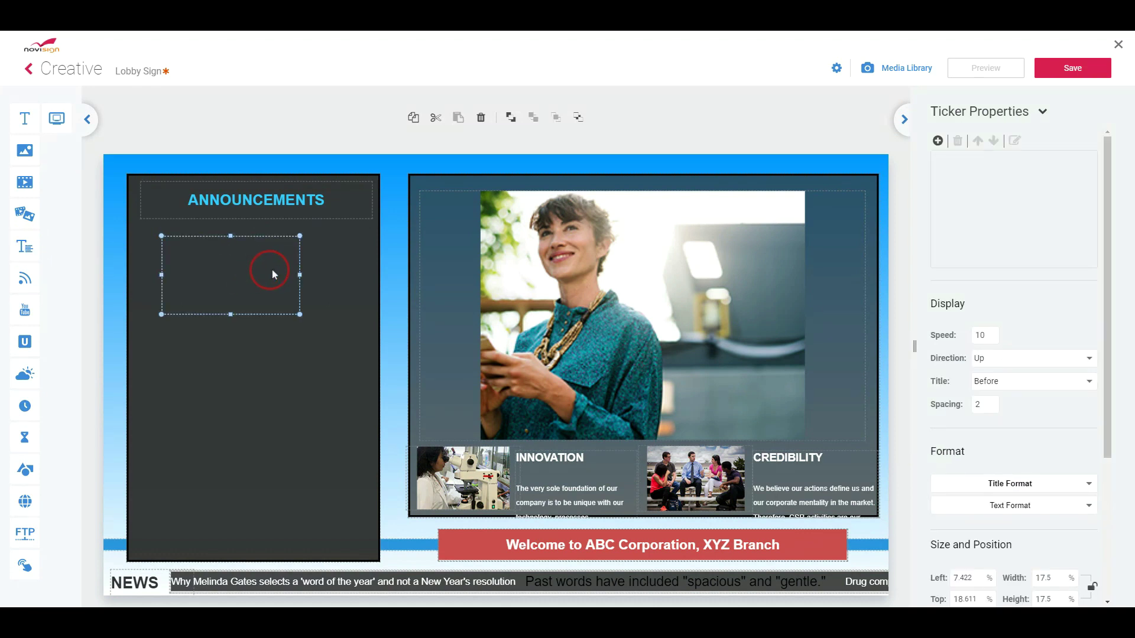
drag(300, 275, 372, 275)
drag(160, 273, 142, 273)
drag(256, 315, 240, 547)
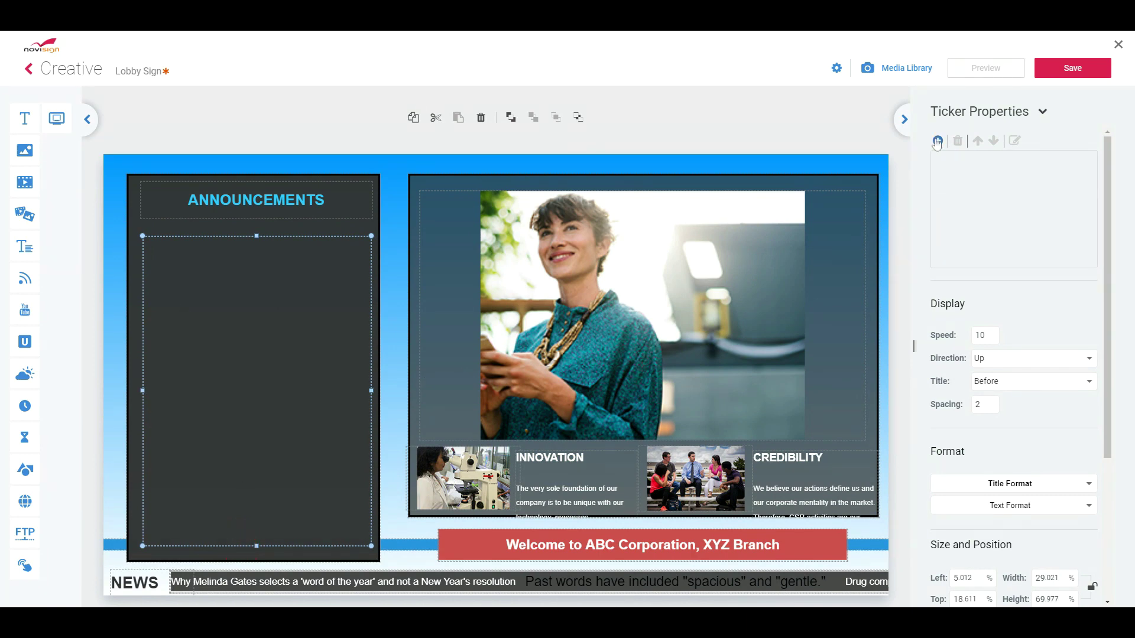
Step: Add a ticker entry titled 'Company Lunch' with text 'This Friday'
click(937, 142)
click(938, 143)
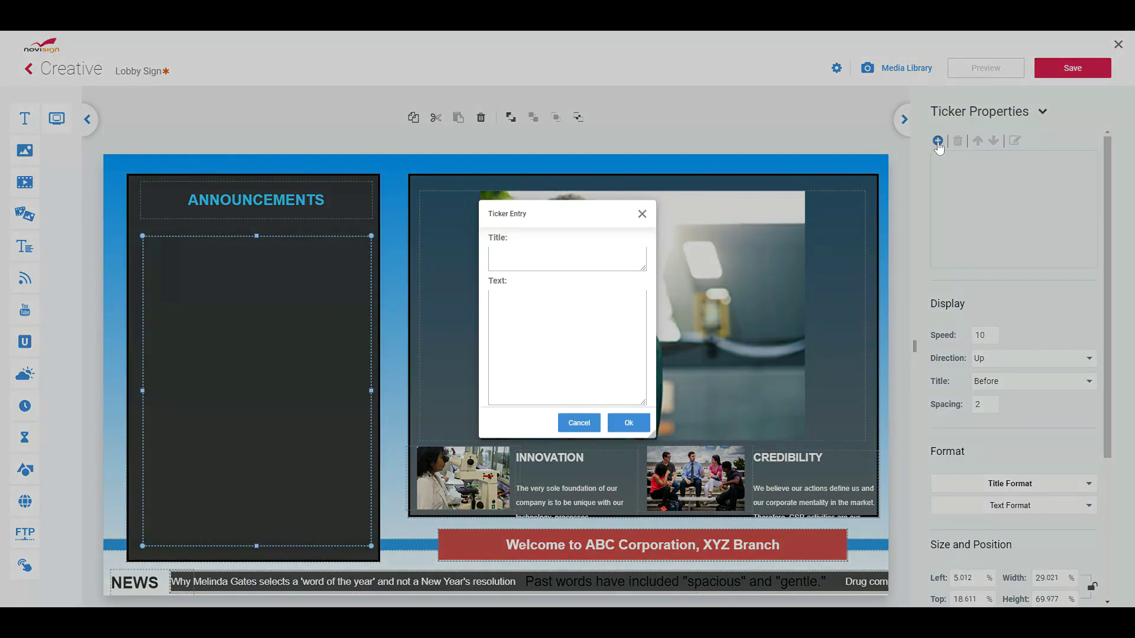
click(507, 261)
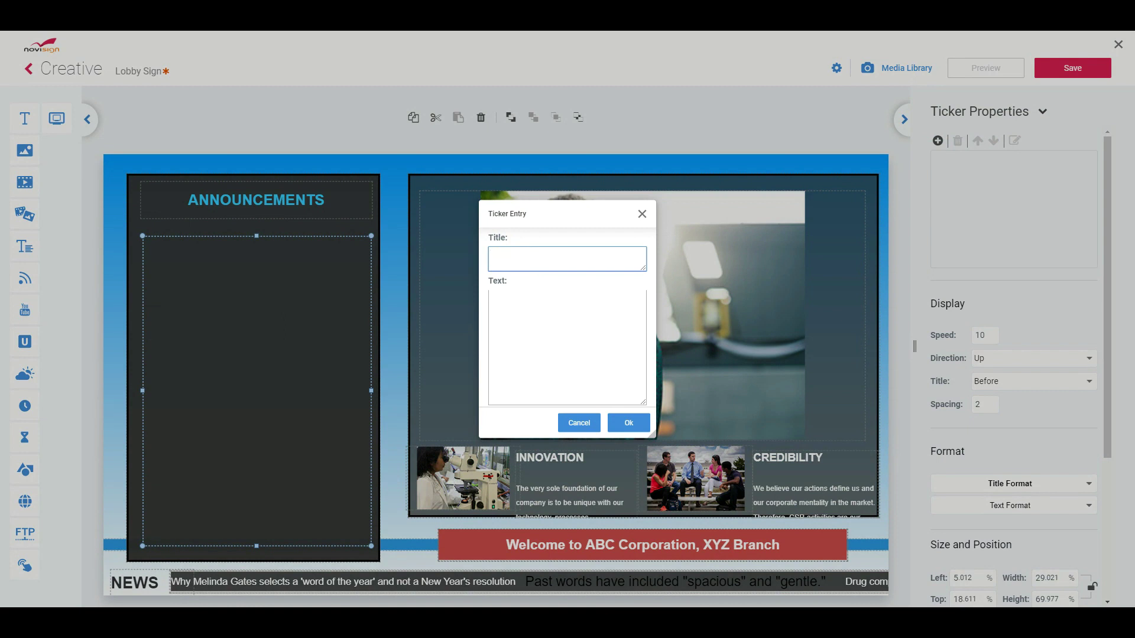
text(Company Lunch)
key(Tab)
text(This Firday)
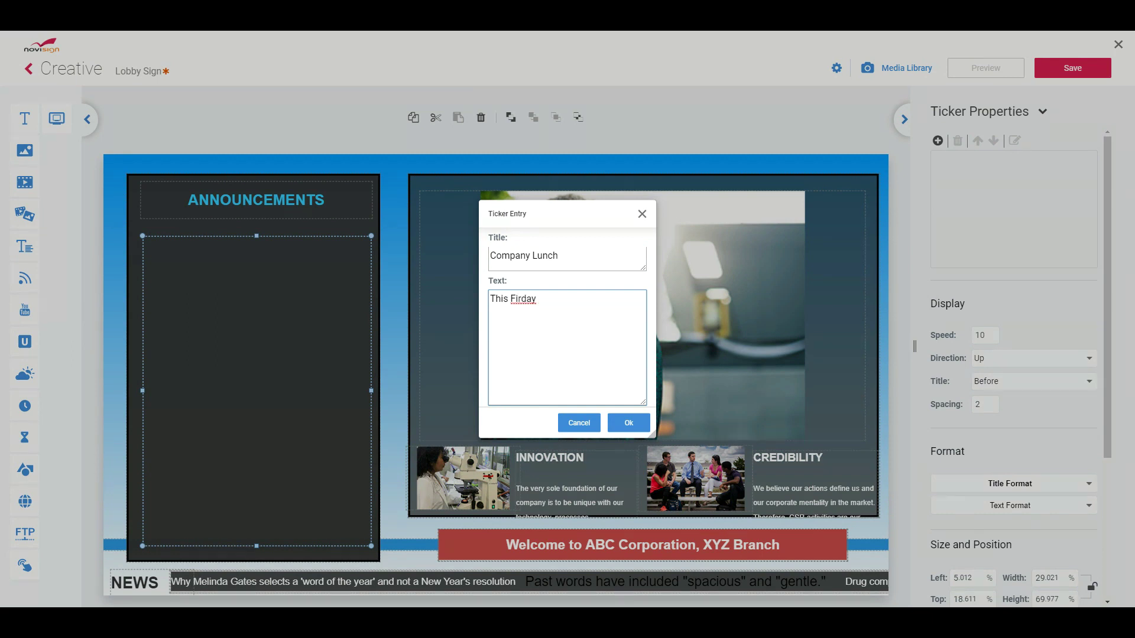
double_click(520, 299)
text(Friday)
click(630, 425)
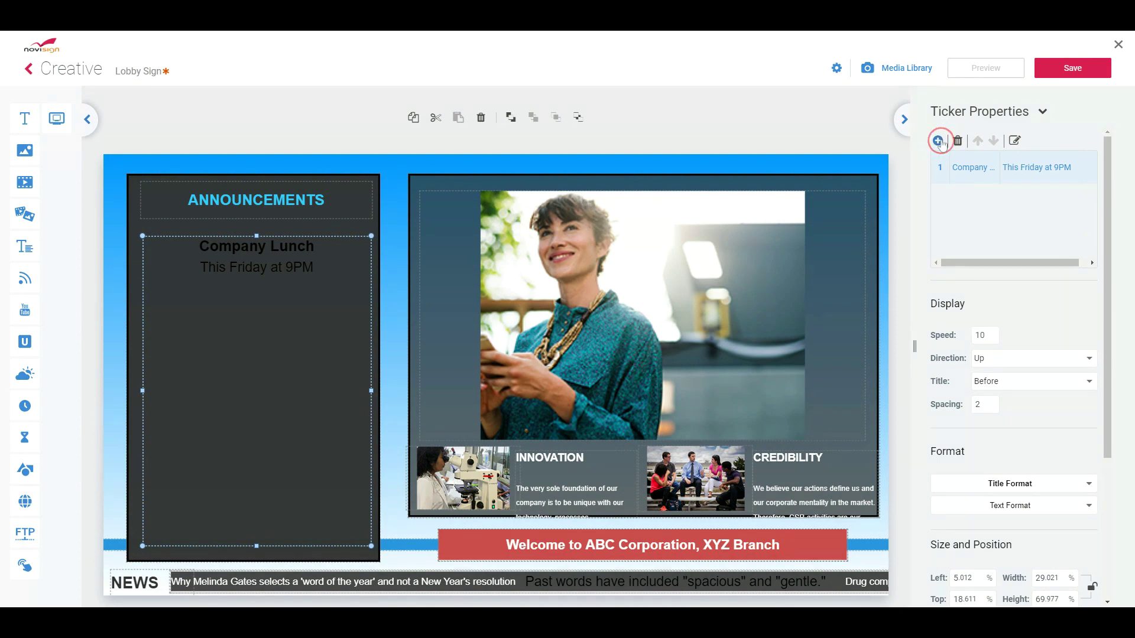
Step: Add a second ticker entry titled 'Product Training' with text 'Today at 3PM'
click(938, 141)
click(575, 249)
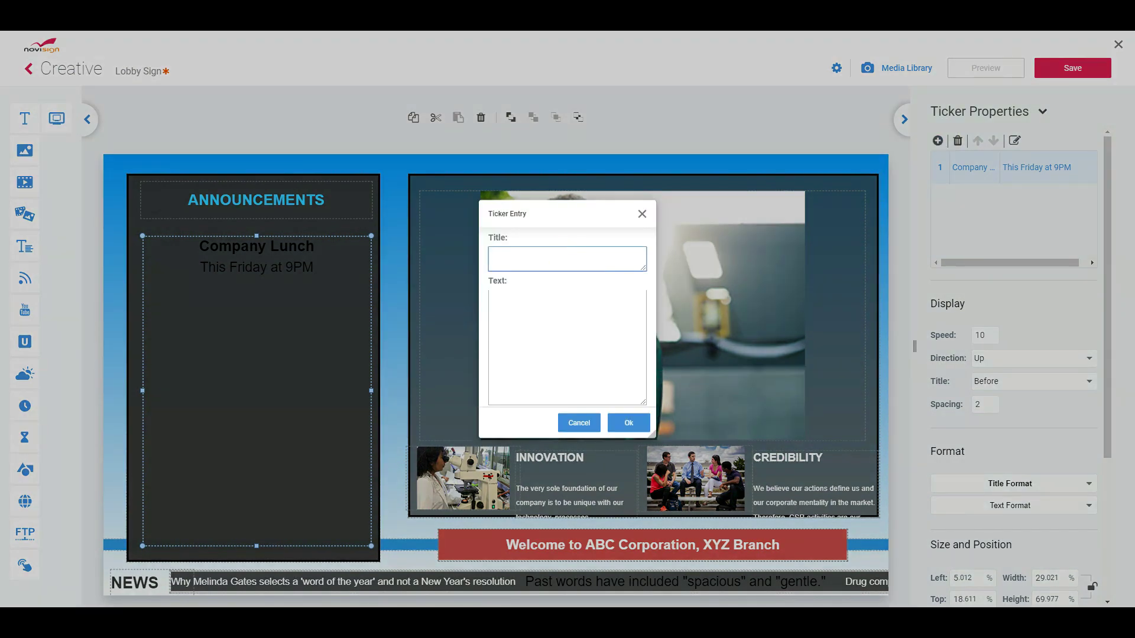
text(Product Training)
click(491, 299)
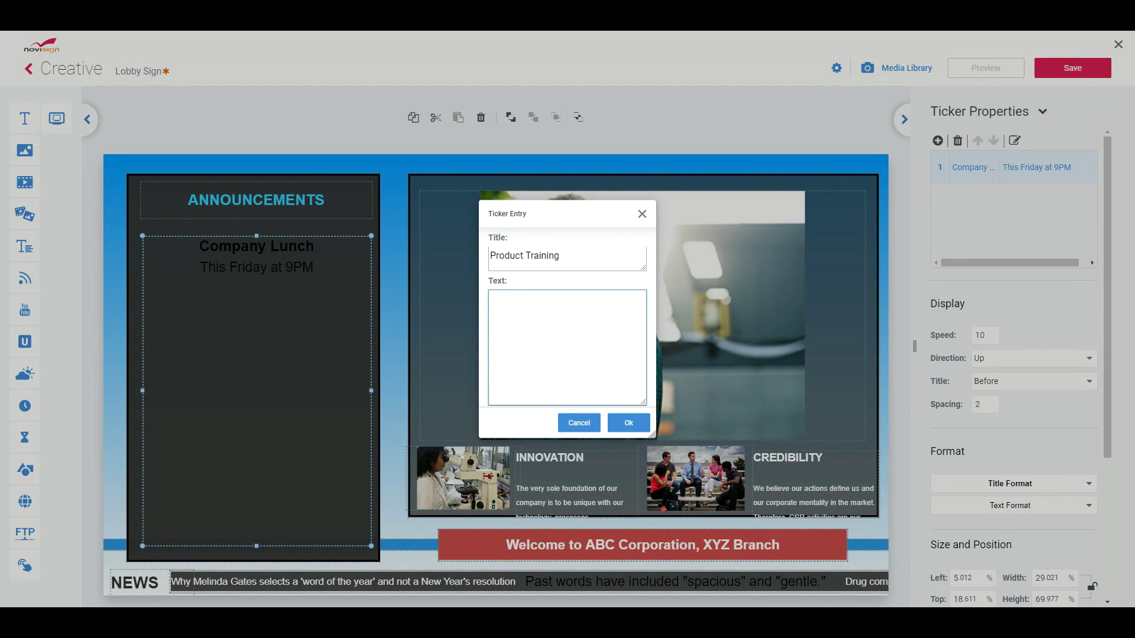
text(T)
key(BackSpace)
text(Today at 3PM)
click(625, 422)
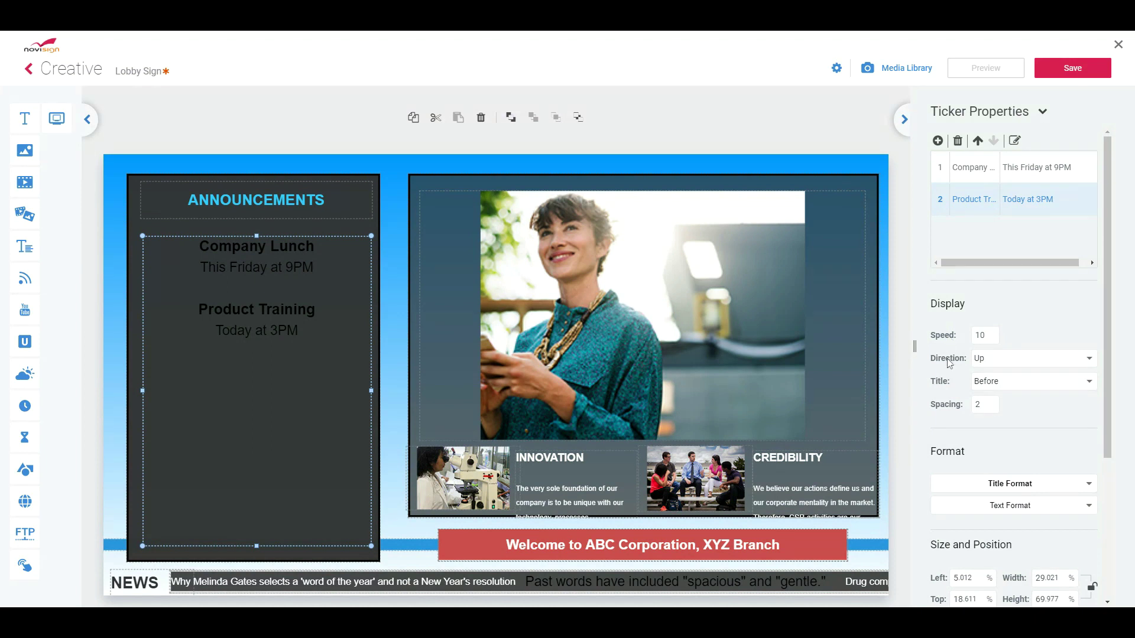
Step: Set the announcements ticker's Speed to 8 and its Direction to Down
double_click(978, 336)
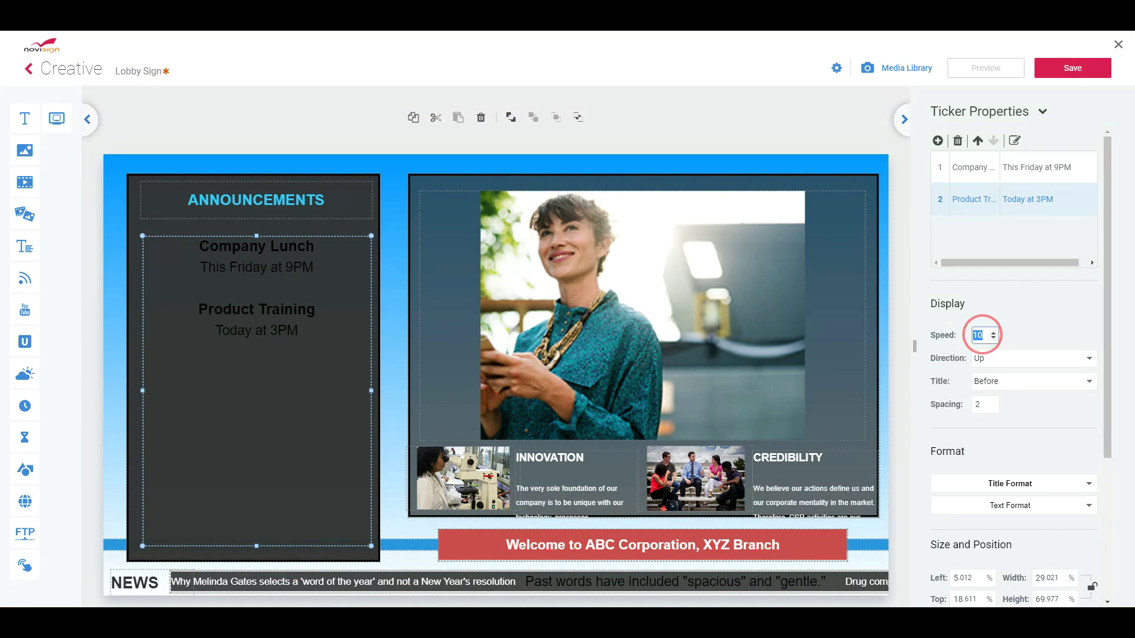
text(8)
click(991, 363)
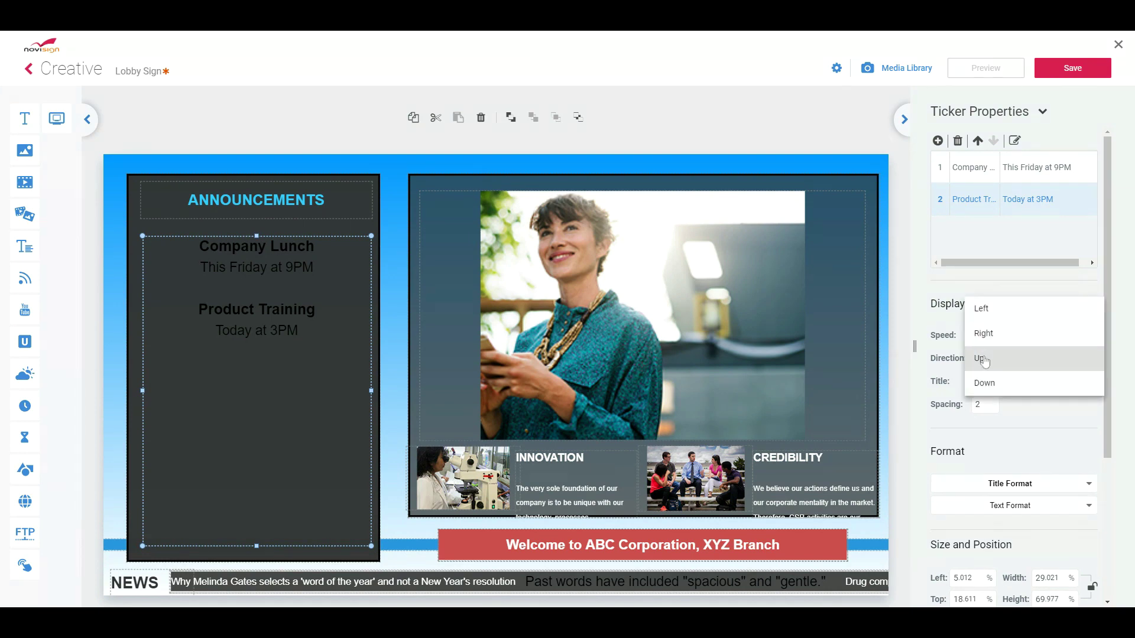
click(983, 383)
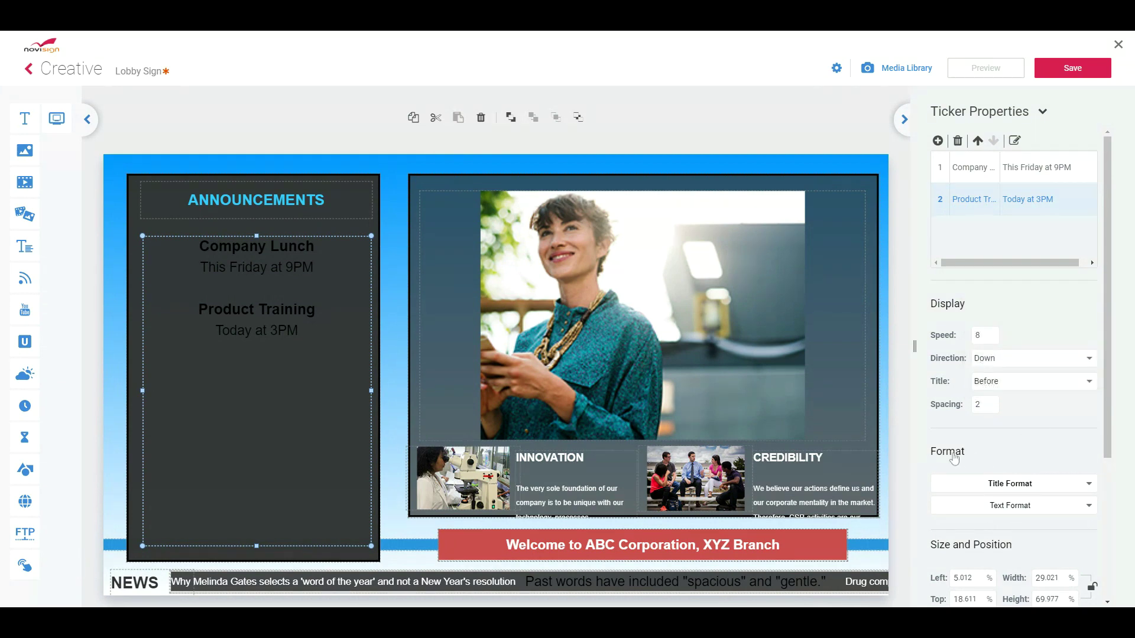
Step: Set the ticker's Title Format colour to red
click(1090, 486)
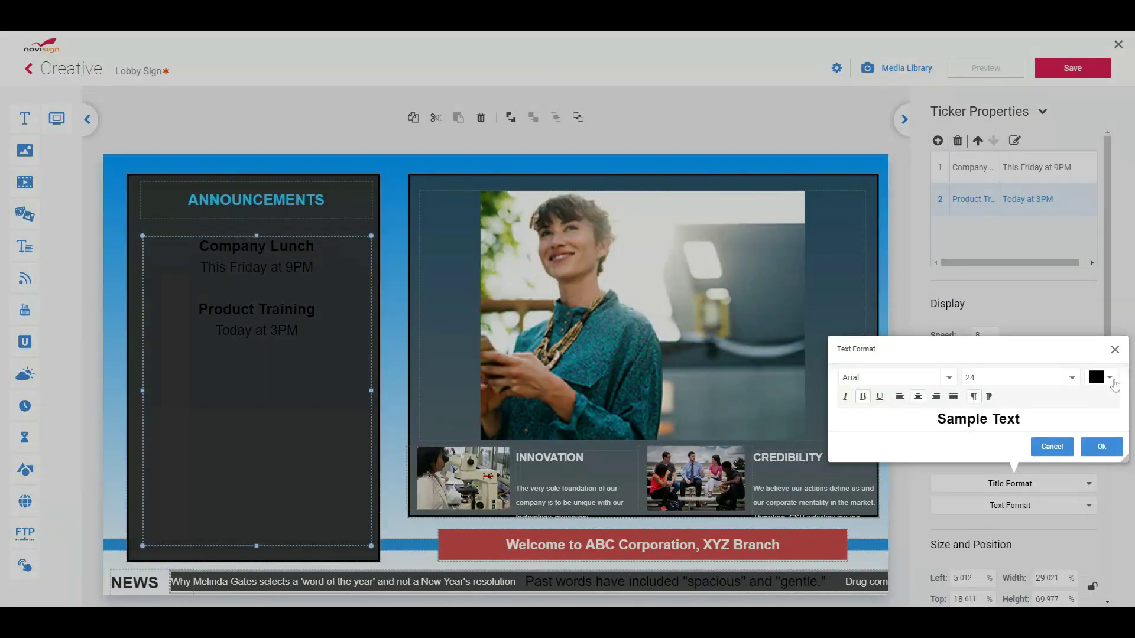
click(1112, 379)
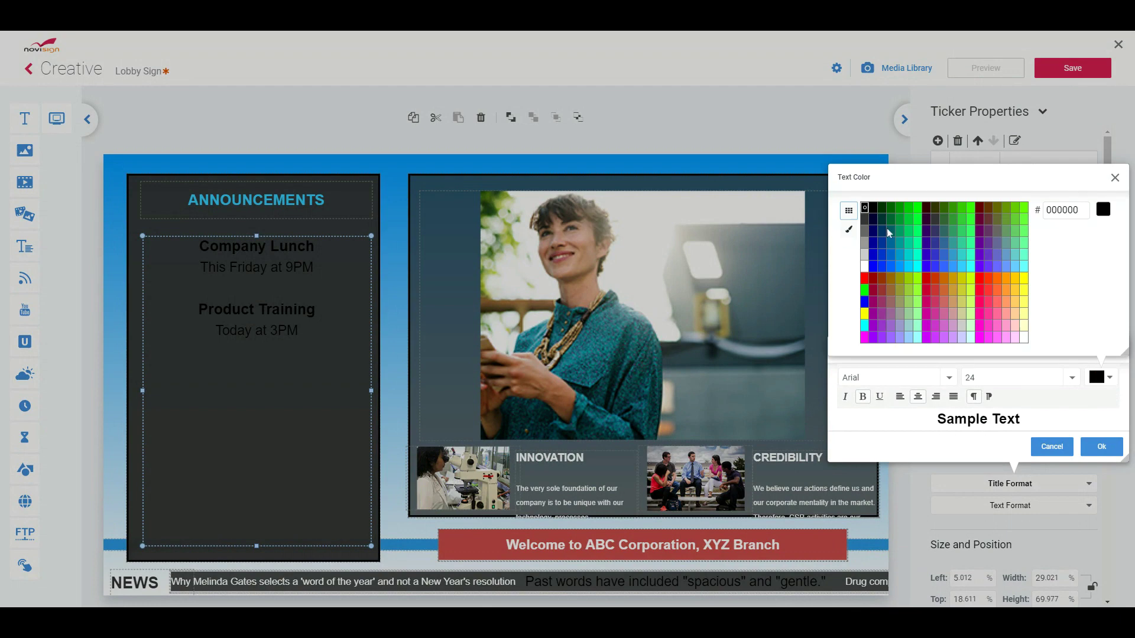
click(866, 279)
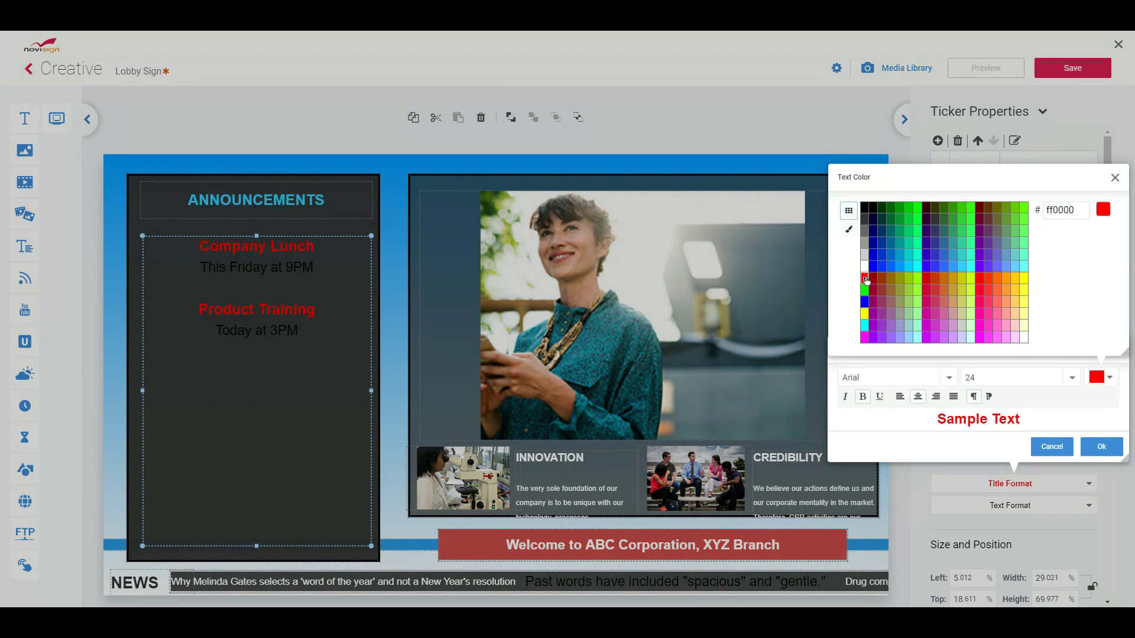
click(1101, 448)
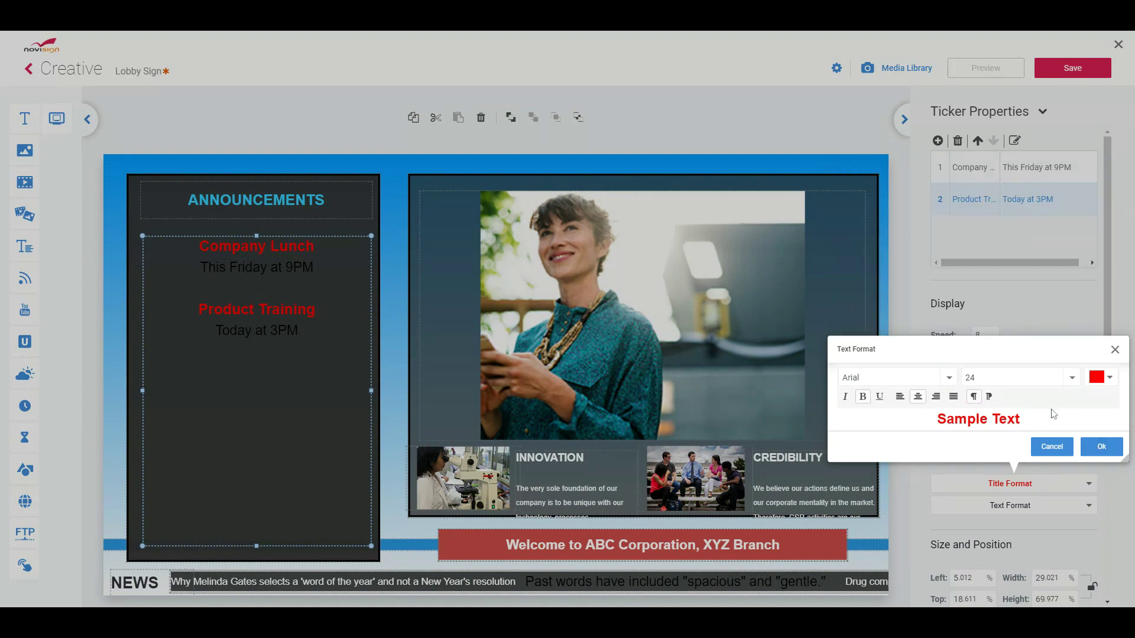
click(1098, 453)
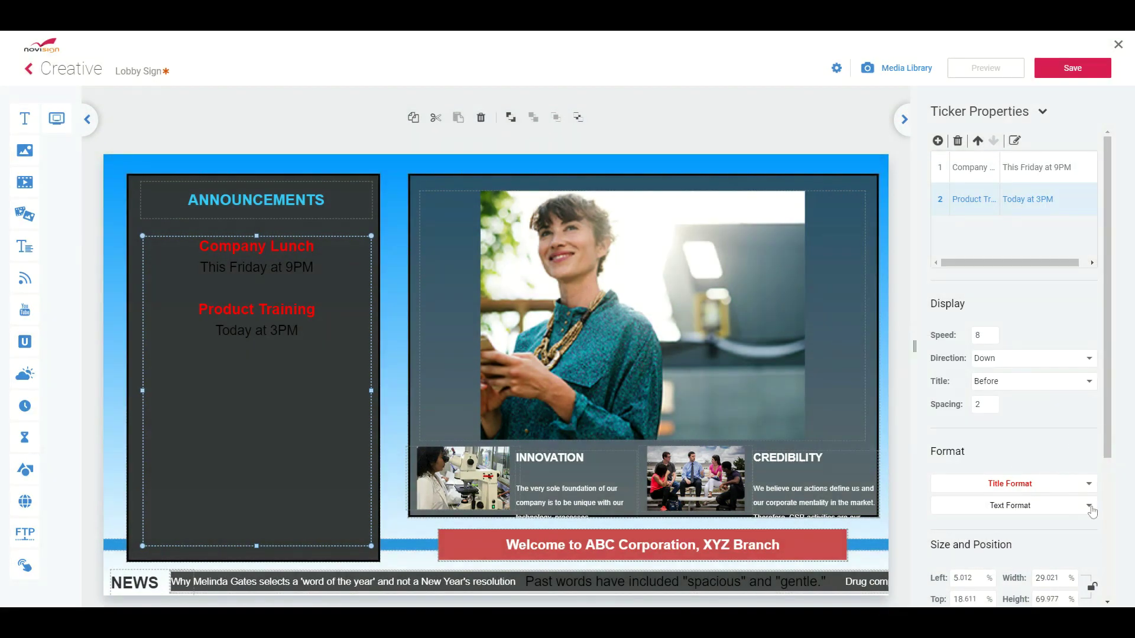
Step: Format the ticker's entry text as red, size 20, italic Georgia
click(1090, 507)
click(1105, 403)
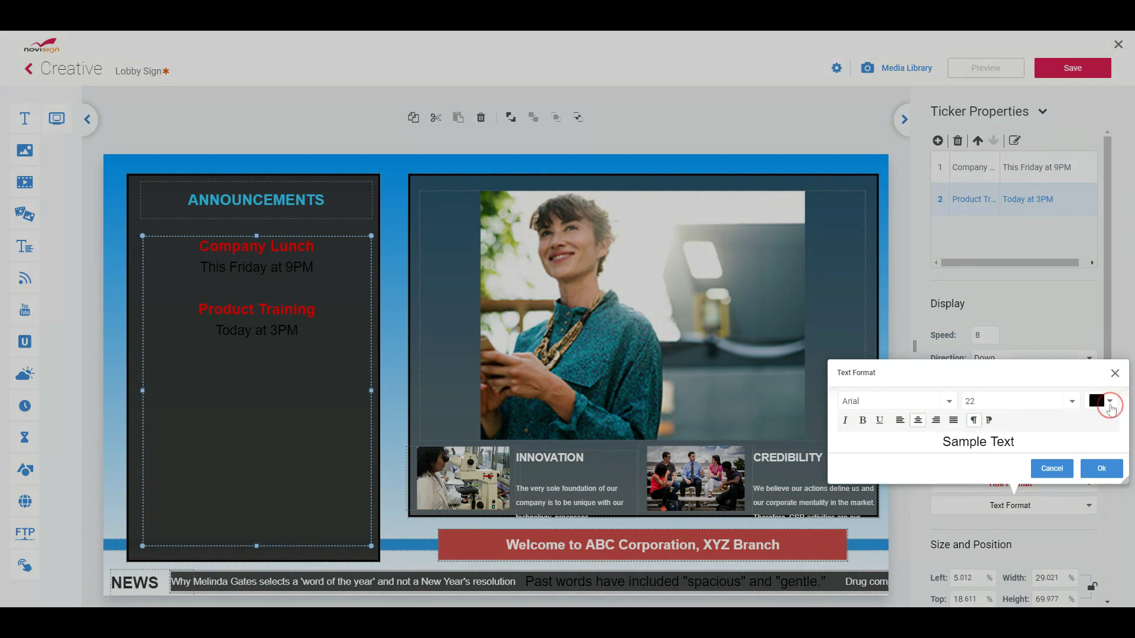
click(864, 325)
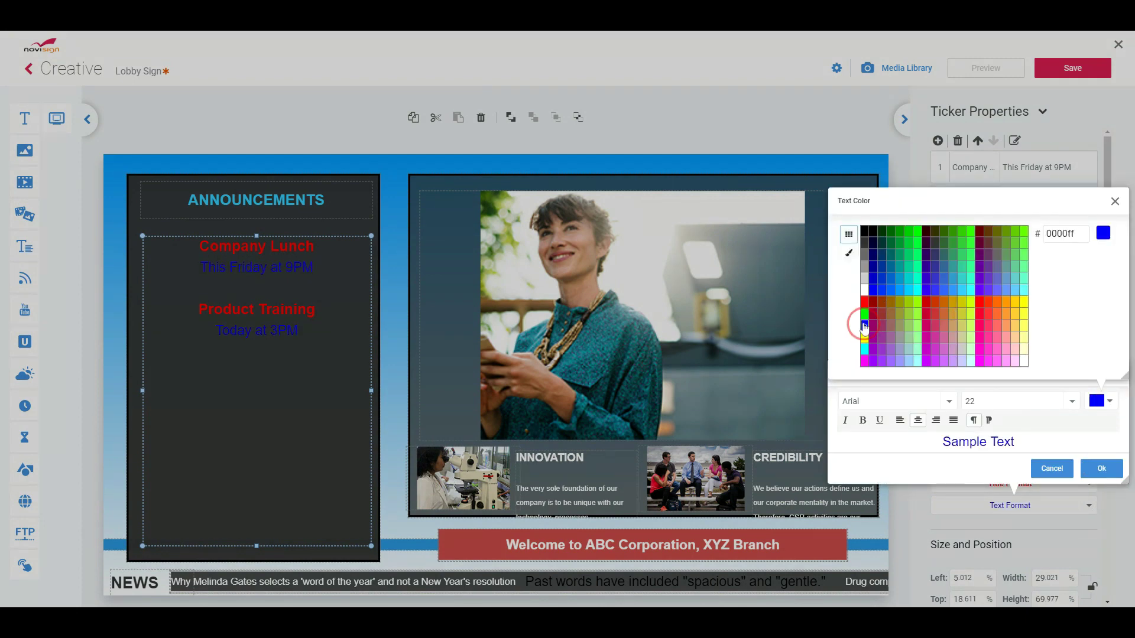
click(865, 303)
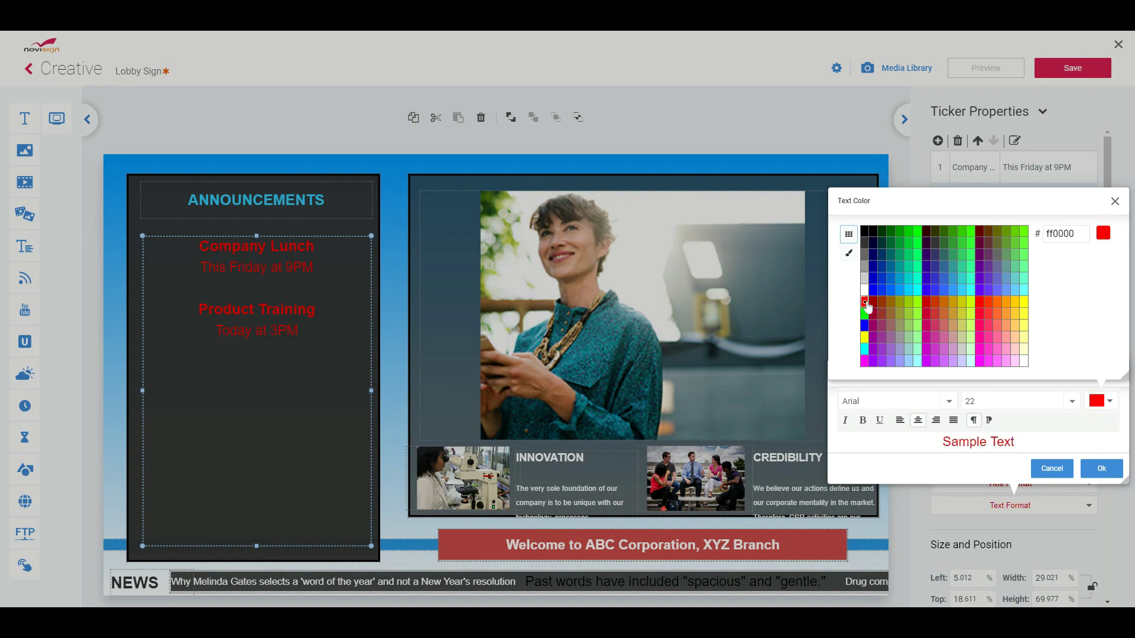
click(1098, 470)
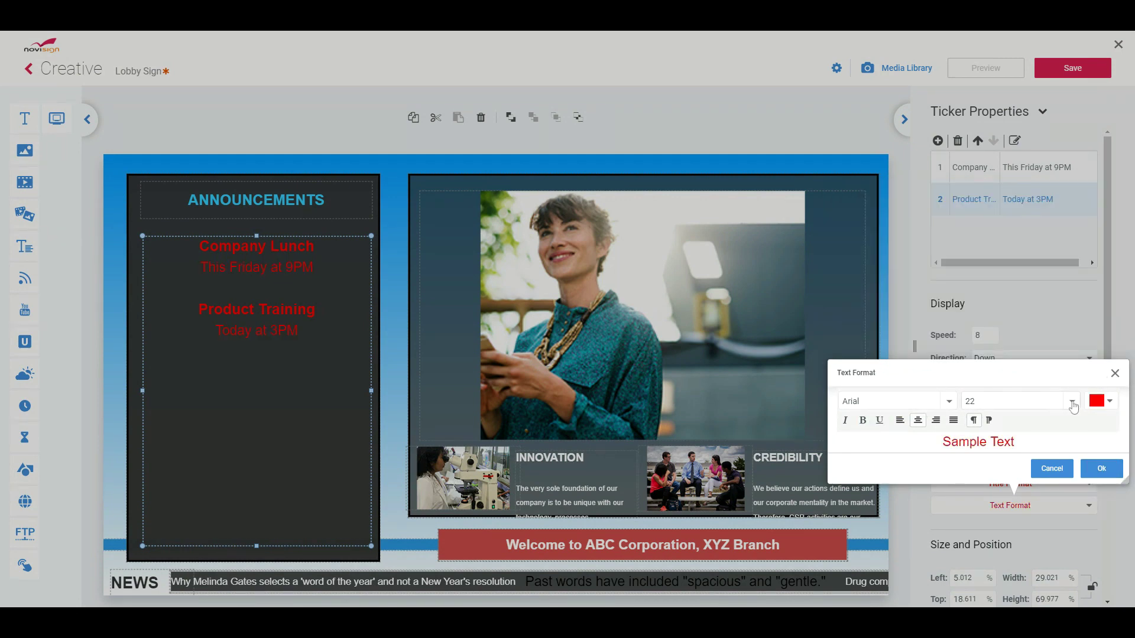
click(1072, 402)
click(972, 376)
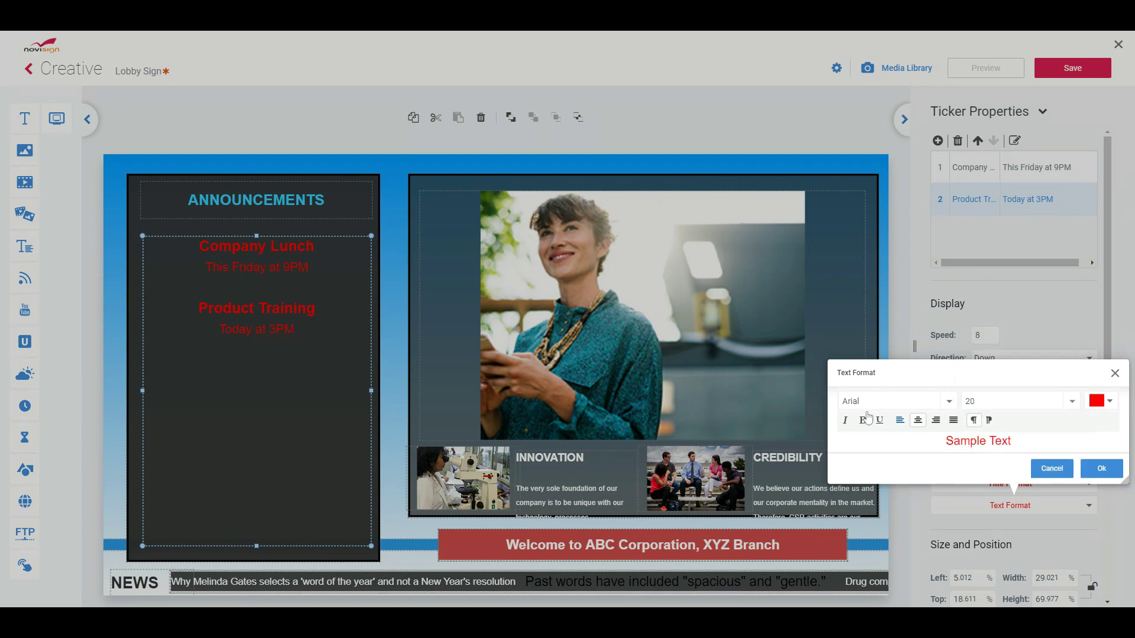
click(862, 421)
click(862, 421)
click(846, 421)
click(950, 403)
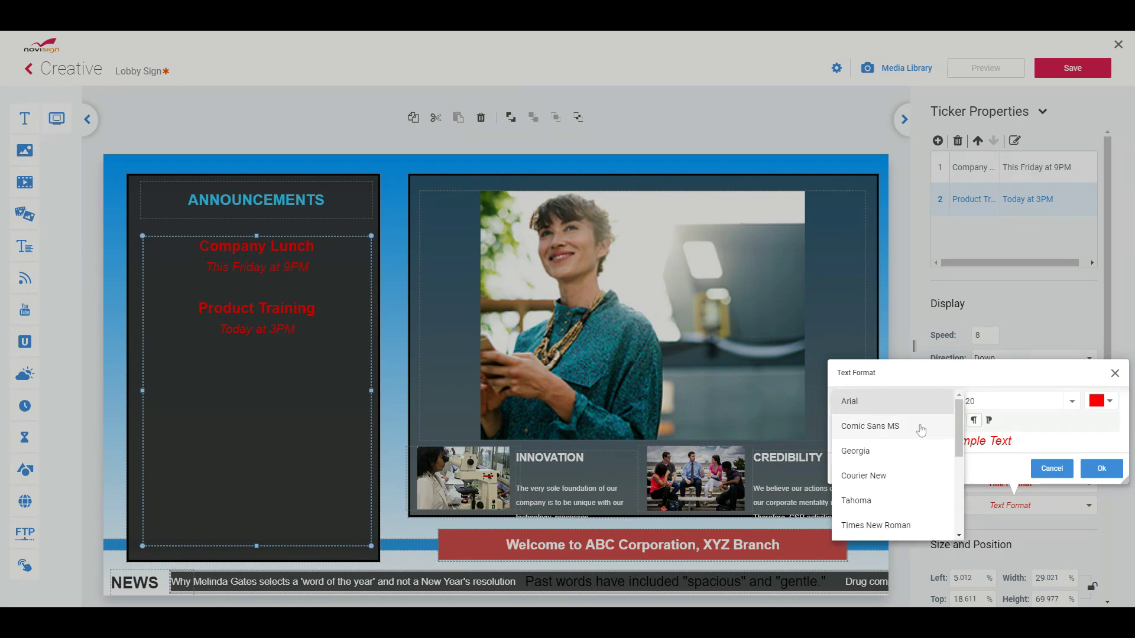
click(895, 457)
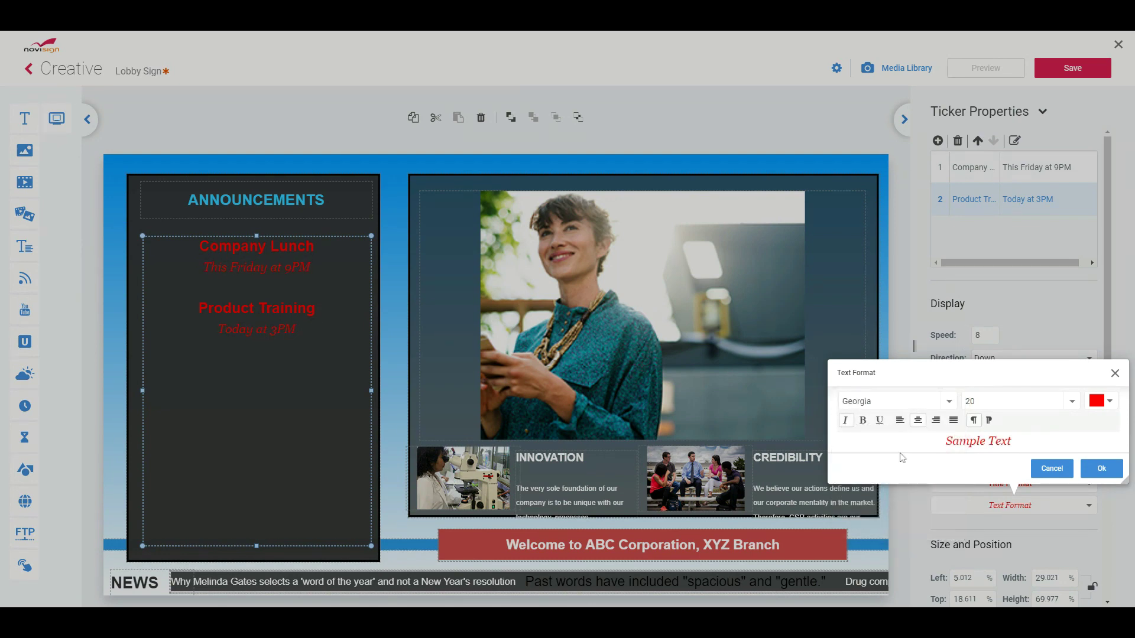
click(1090, 470)
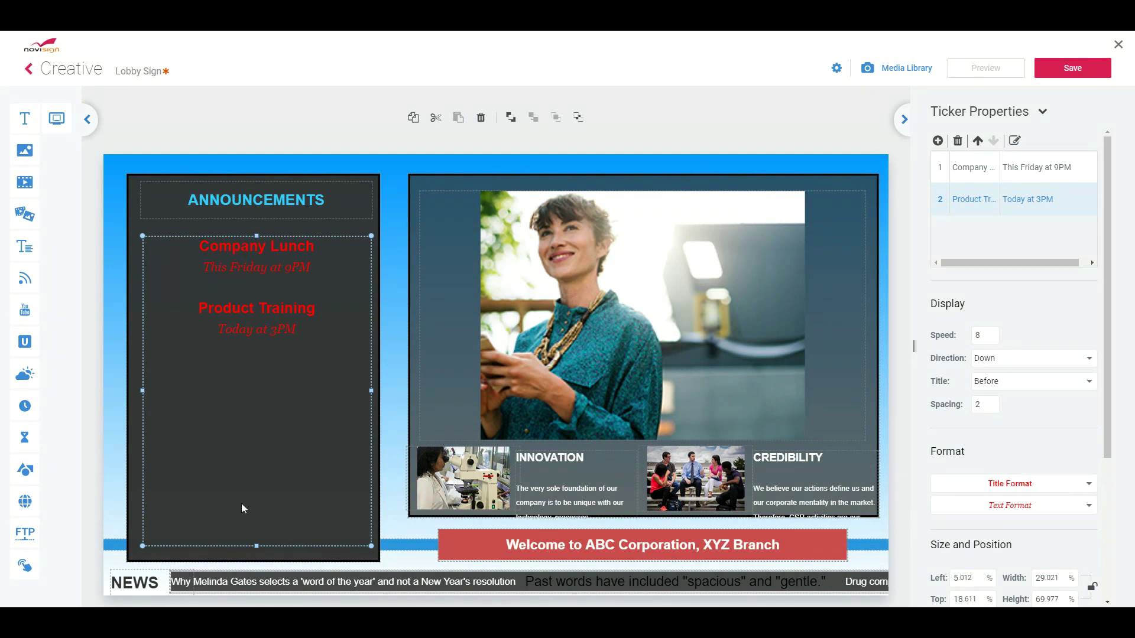
Step: Remove the slideshow, the Innovation image, the INNOVATION text box and the CREDIBILITY text box
click(593, 371)
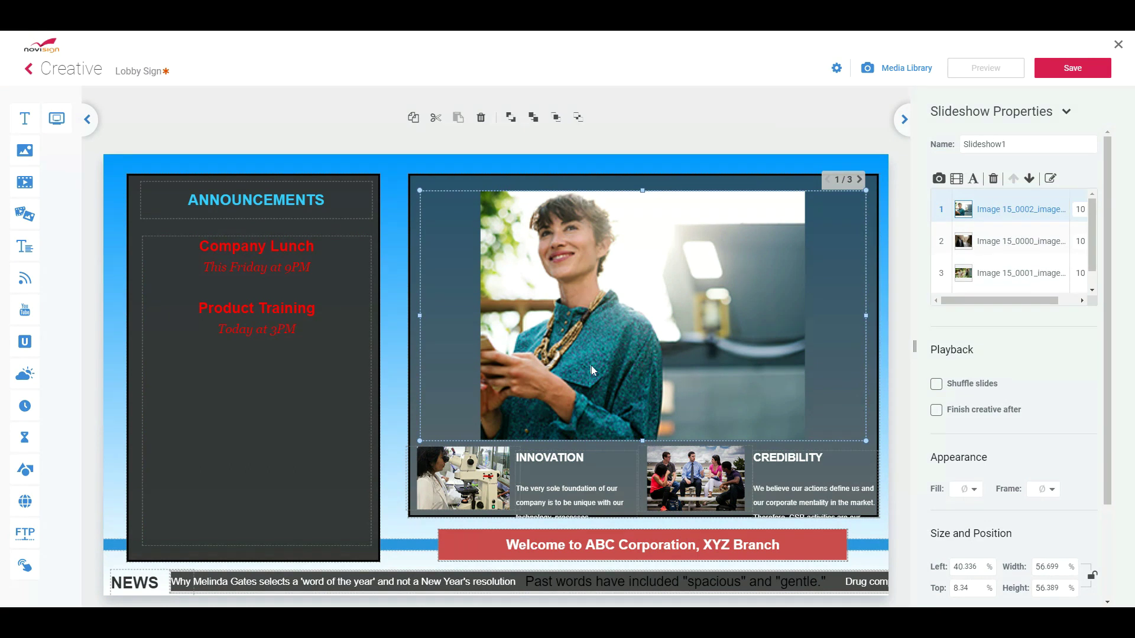
click(593, 370)
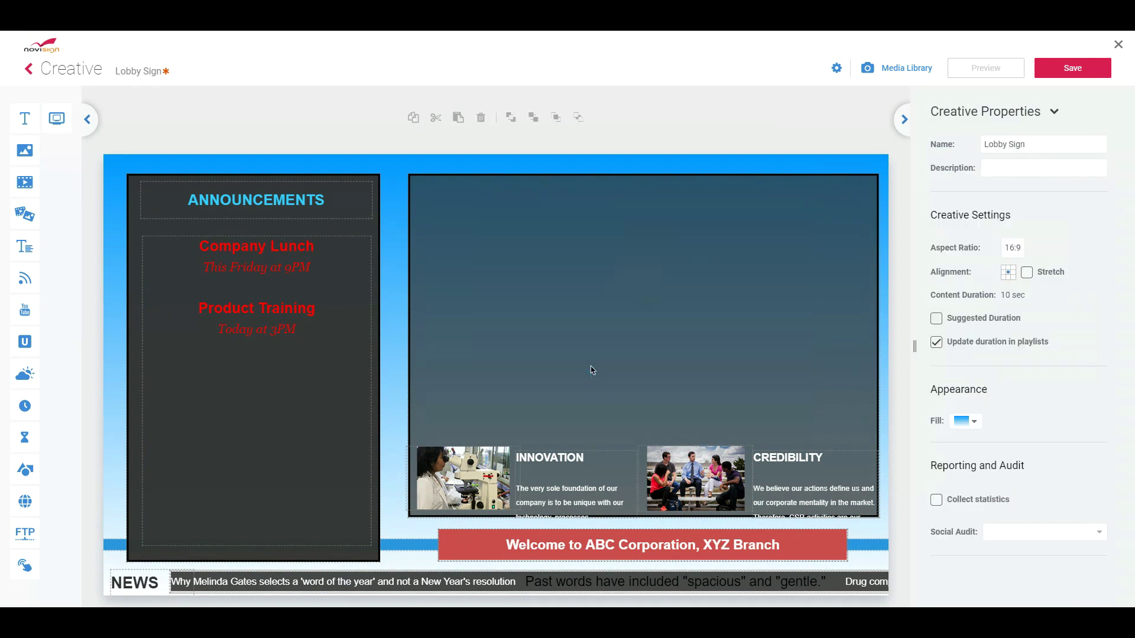
click(491, 476)
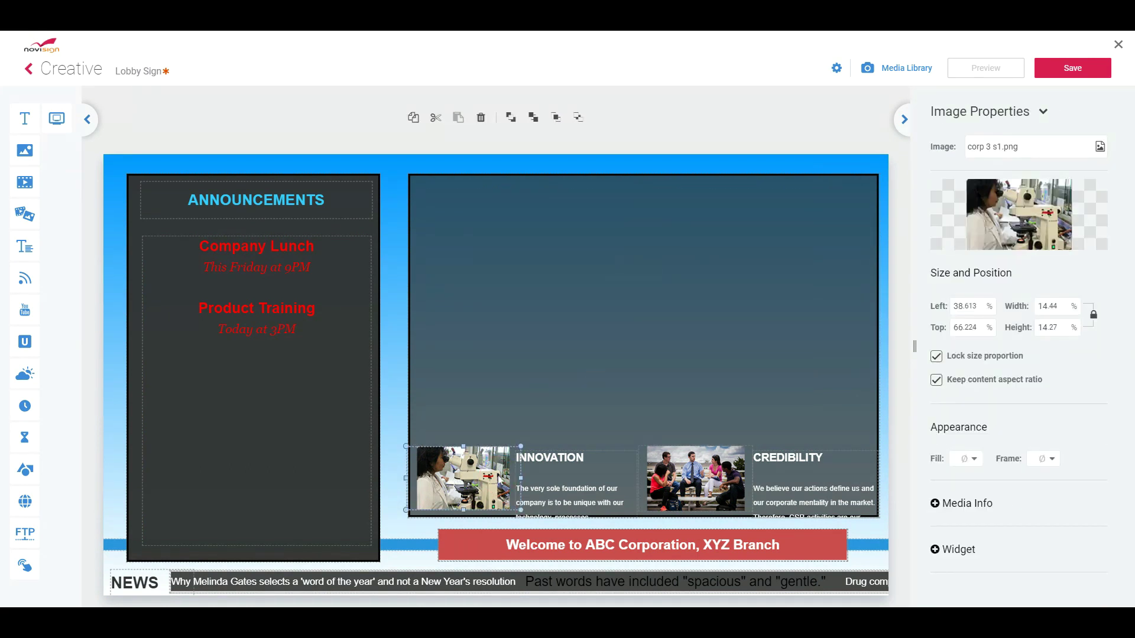
key(Delete)
click(567, 484)
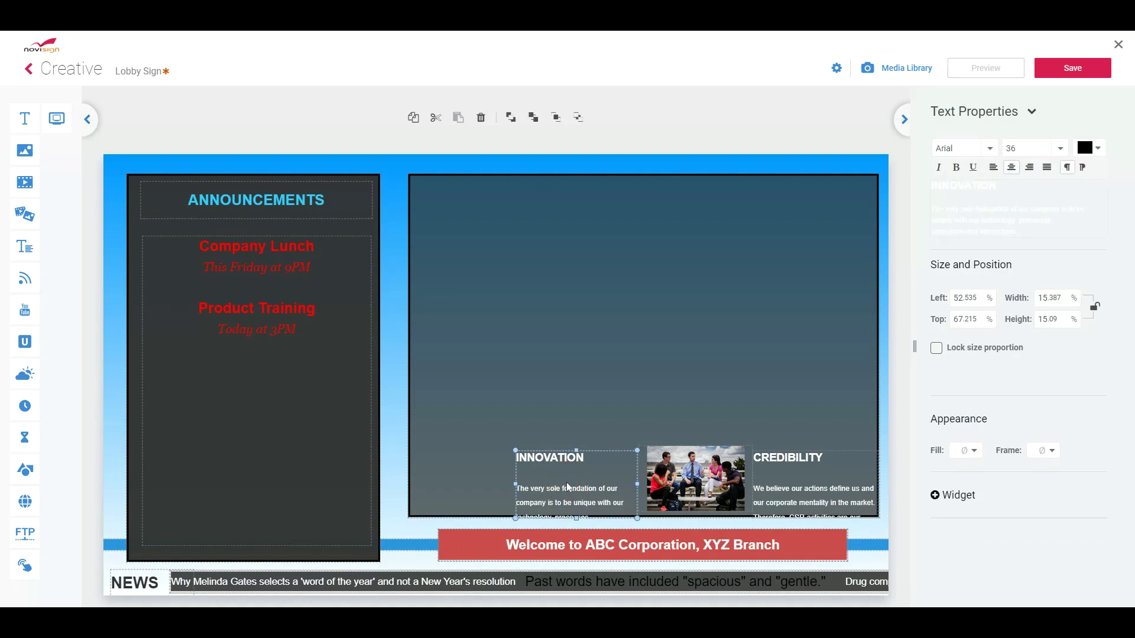
key(Delete)
click(690, 488)
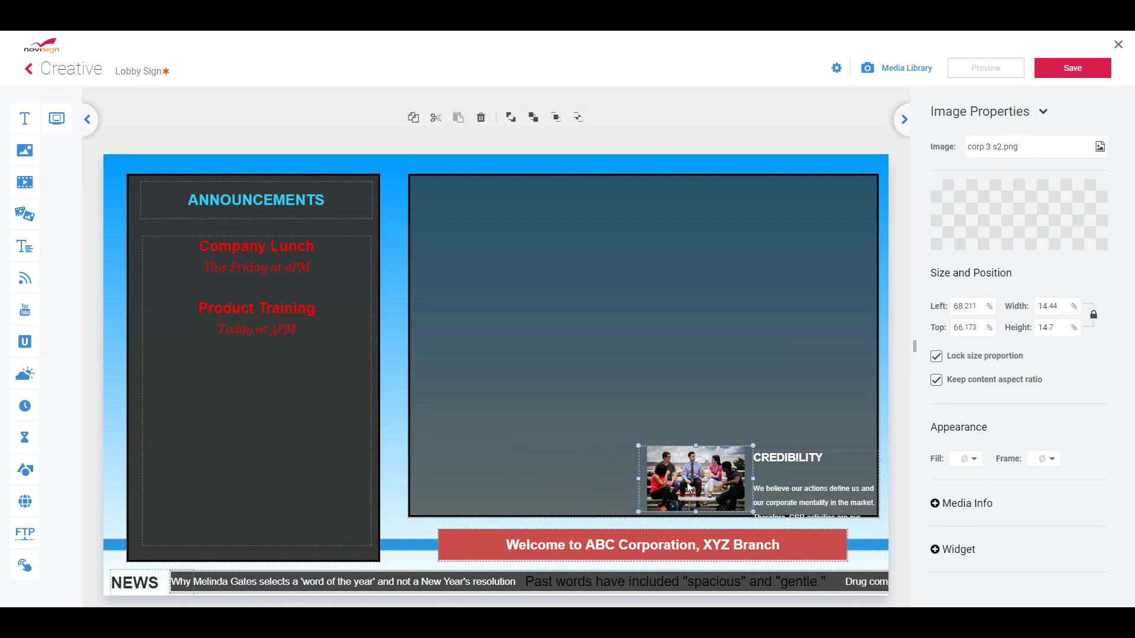
click(779, 491)
key(Delete)
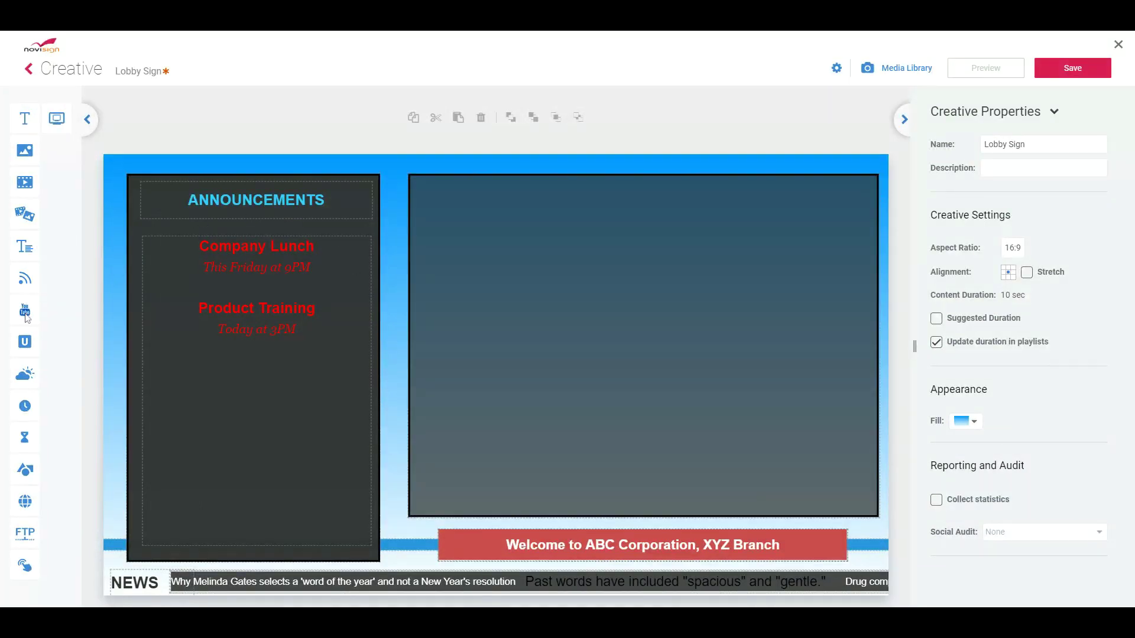
drag(26, 317, 540, 275)
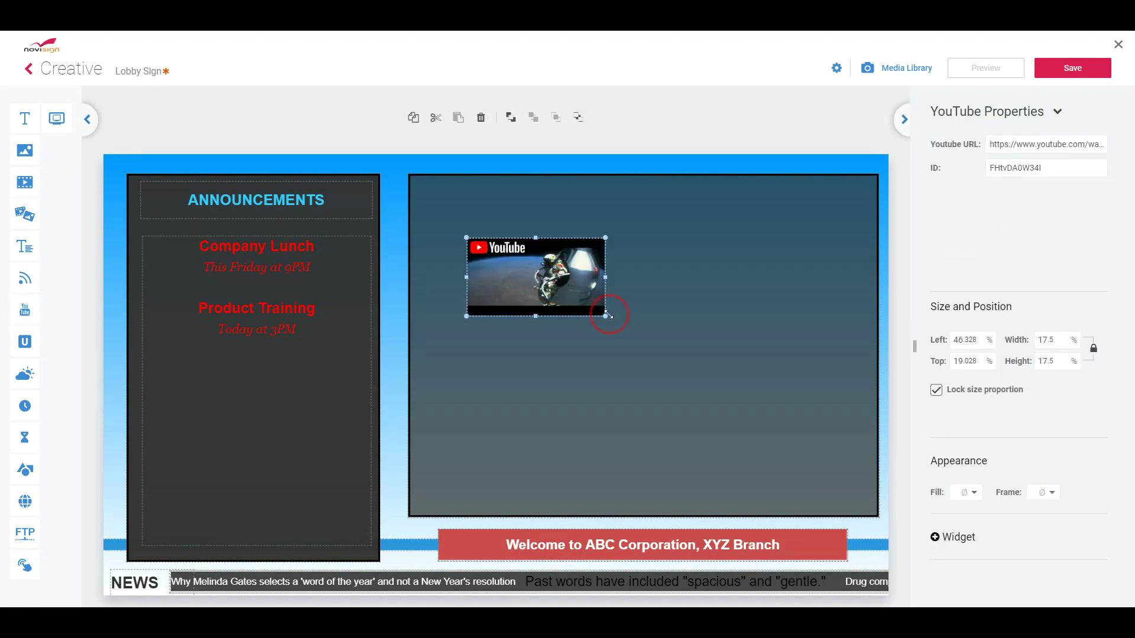
drag(607, 316, 778, 406)
drag(562, 304, 510, 240)
drag(729, 358, 865, 435)
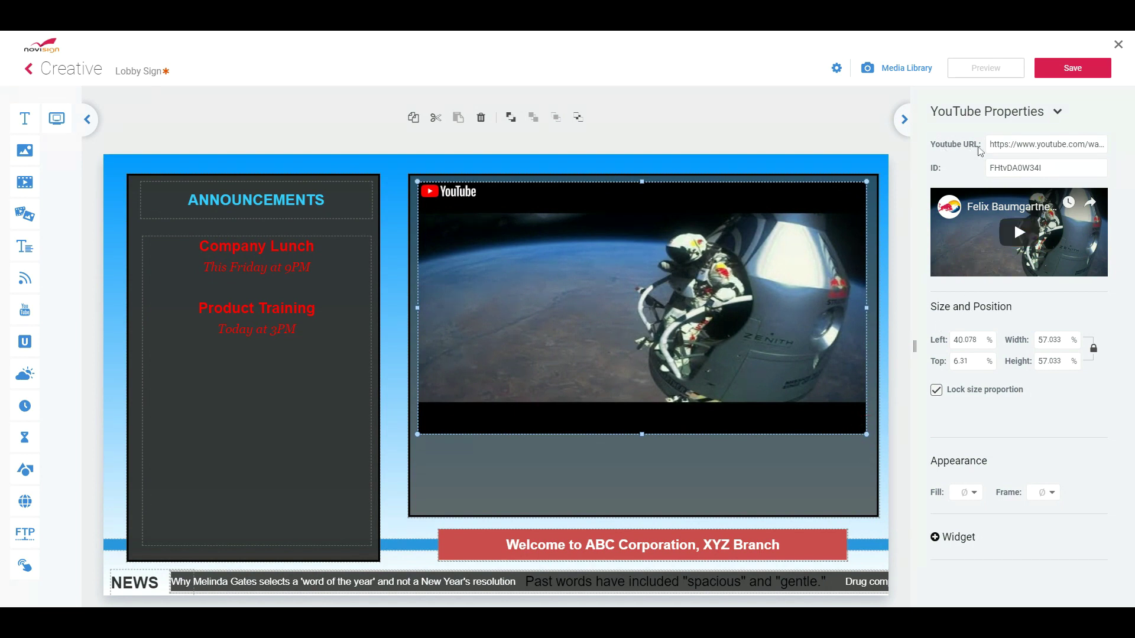
click(1005, 145)
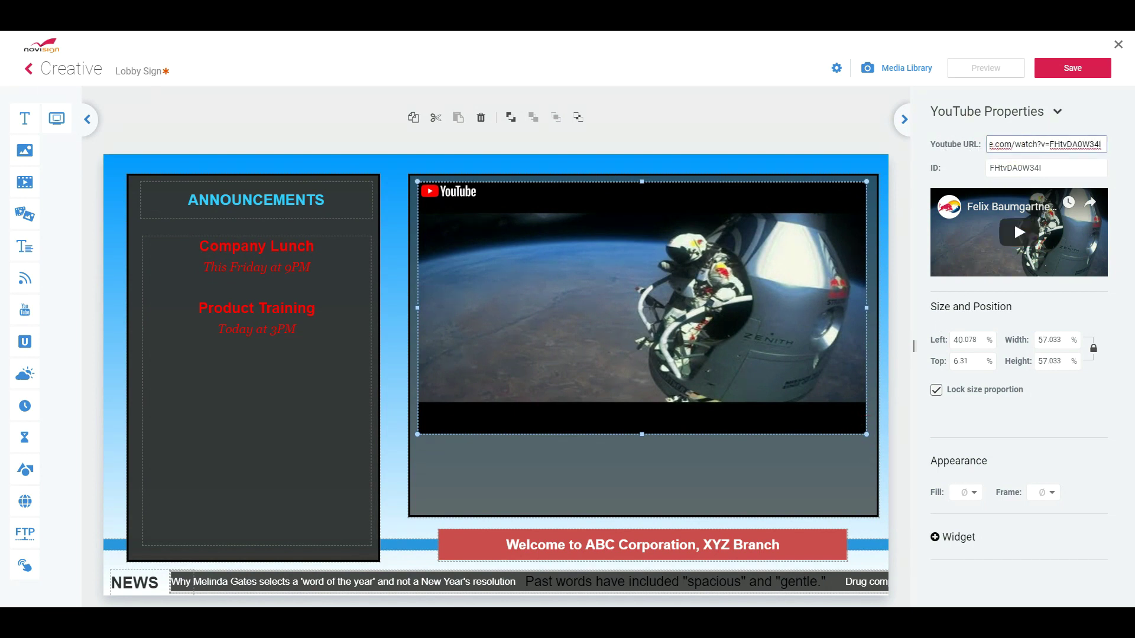
click(1021, 145)
click(606, 337)
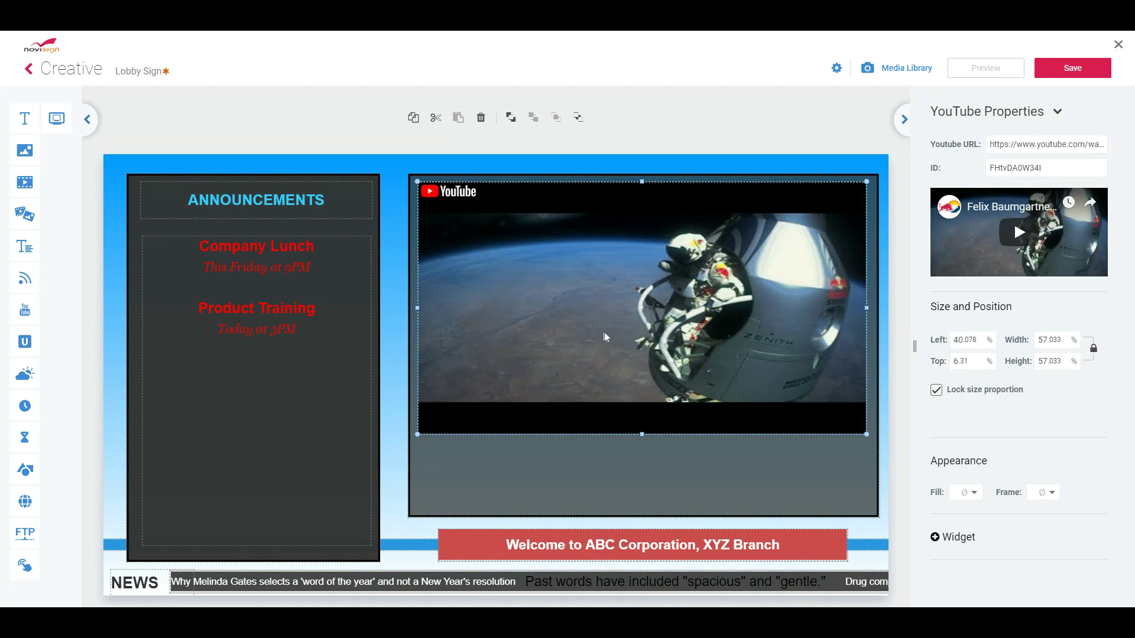
key(Delete)
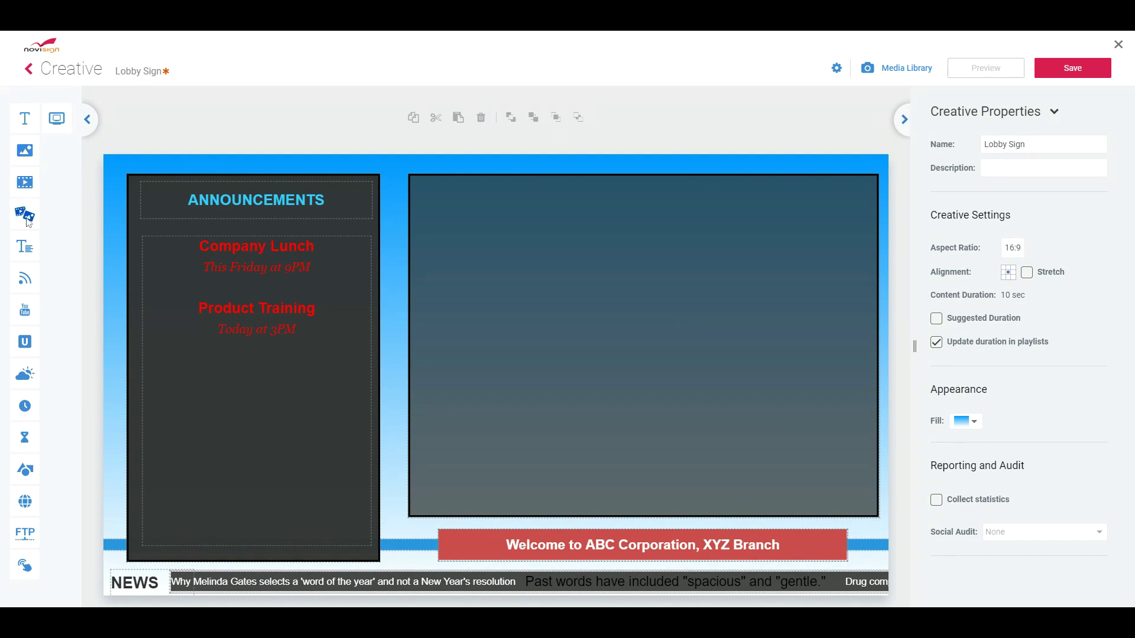
Step: Place a Slideshow widget in the dark right panel and enlarge it to fill the panel
click(27, 217)
click(534, 253)
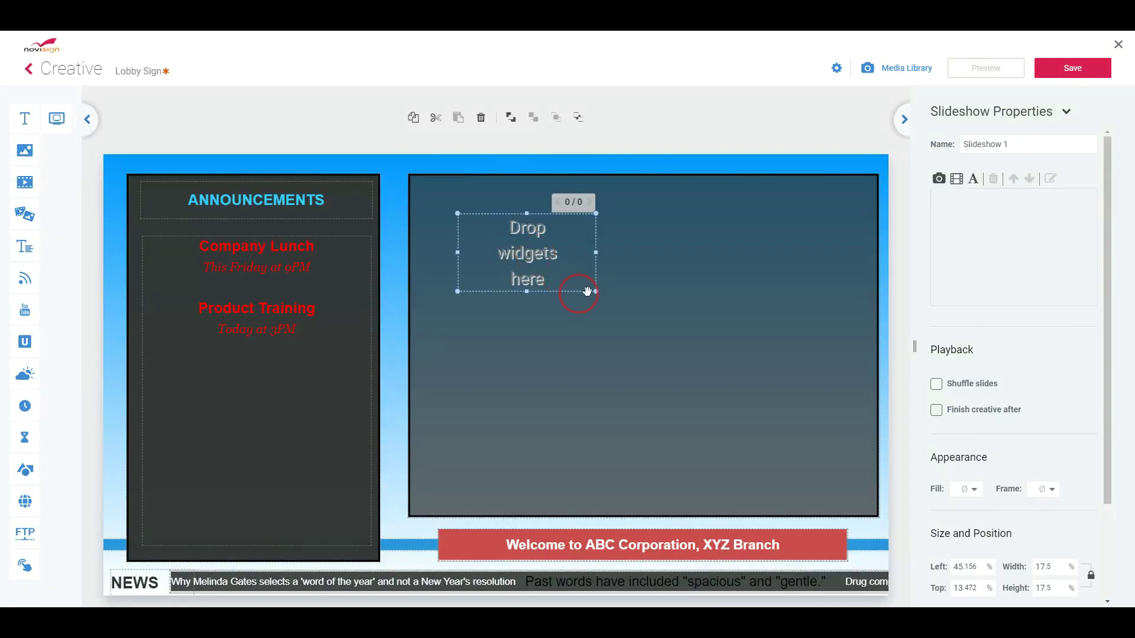
drag(596, 291, 841, 429)
drag(626, 305, 628, 289)
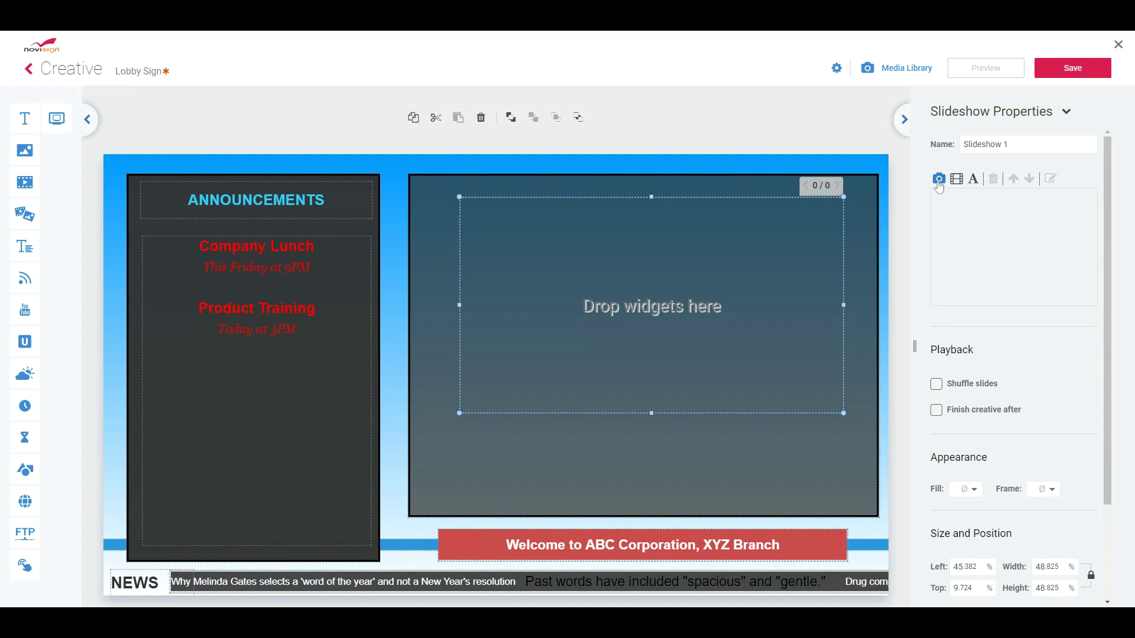
Step: Insert LinkedIN.jpg, templates.png and Twitter example.jpg from the media library into the slideshow
click(939, 179)
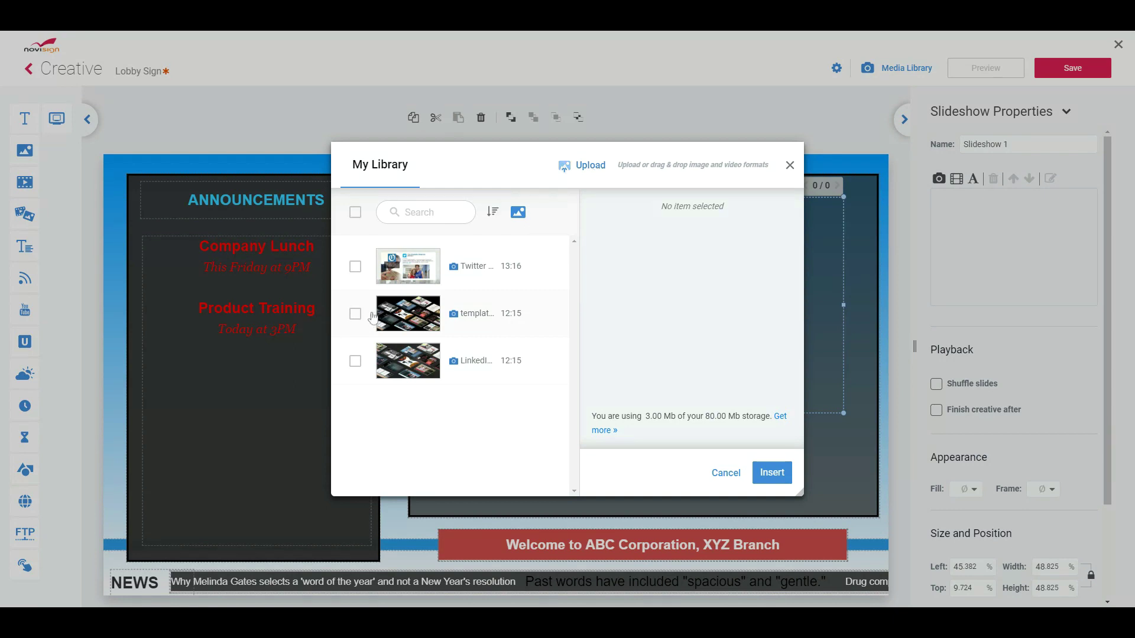
click(355, 362)
click(355, 314)
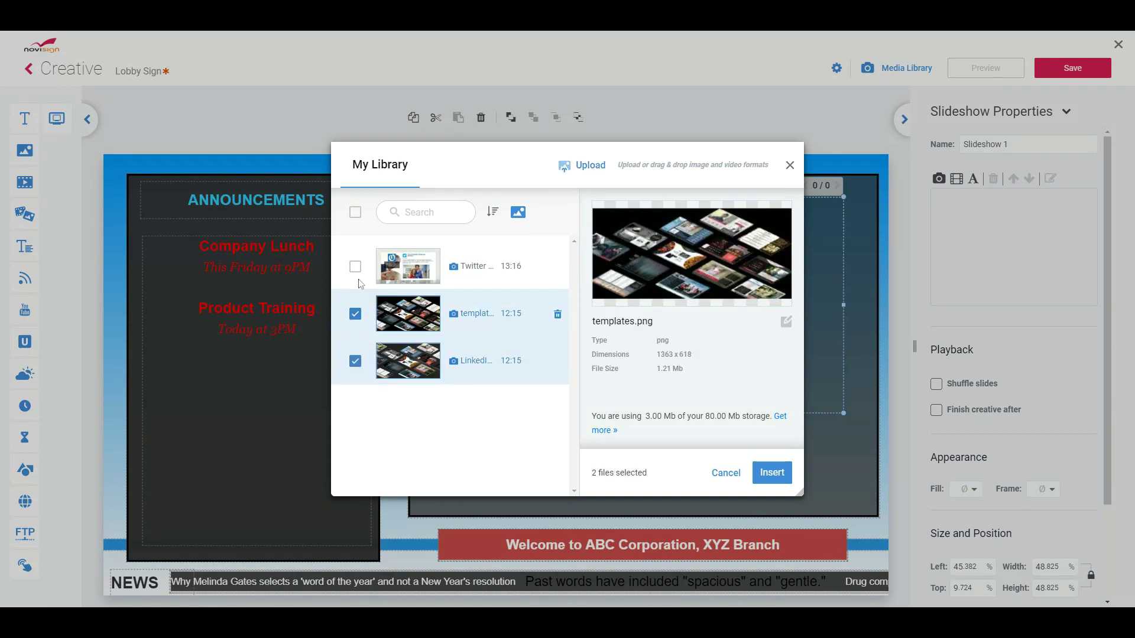
click(355, 266)
click(772, 473)
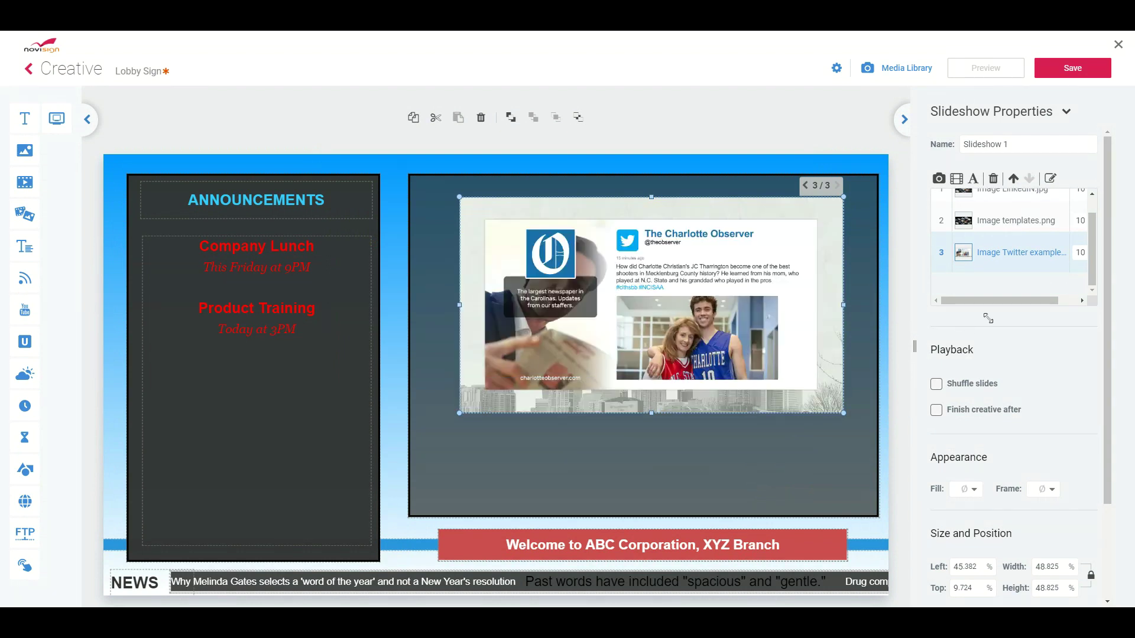
Step: Set the templates and Twitter example slide durations to 5 seconds each
click(1082, 252)
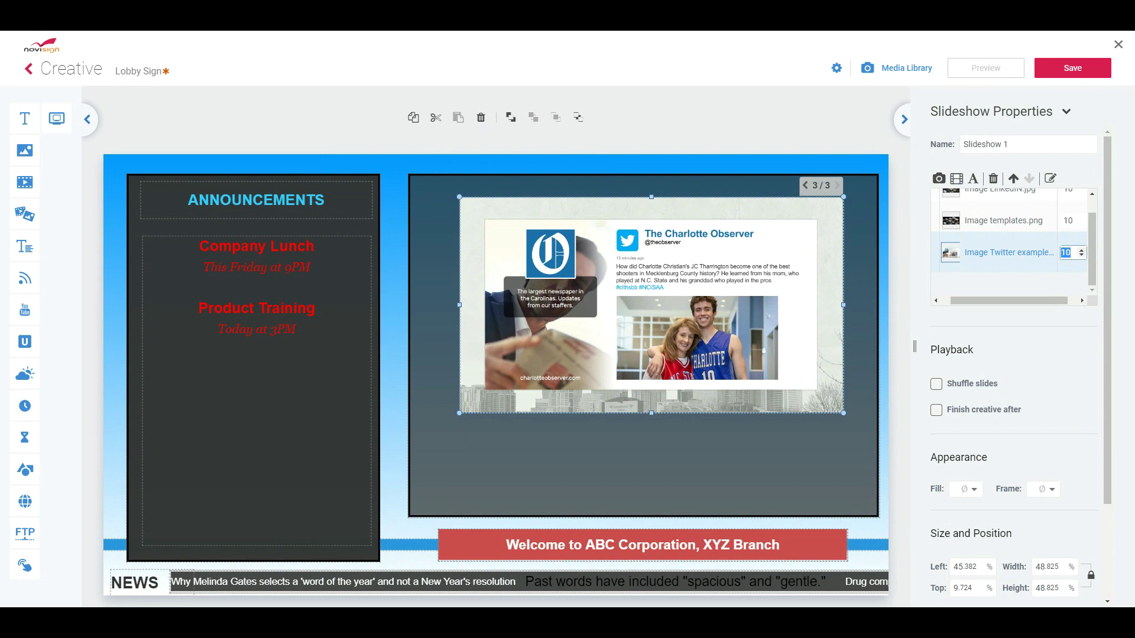
text(5)
click(1076, 221)
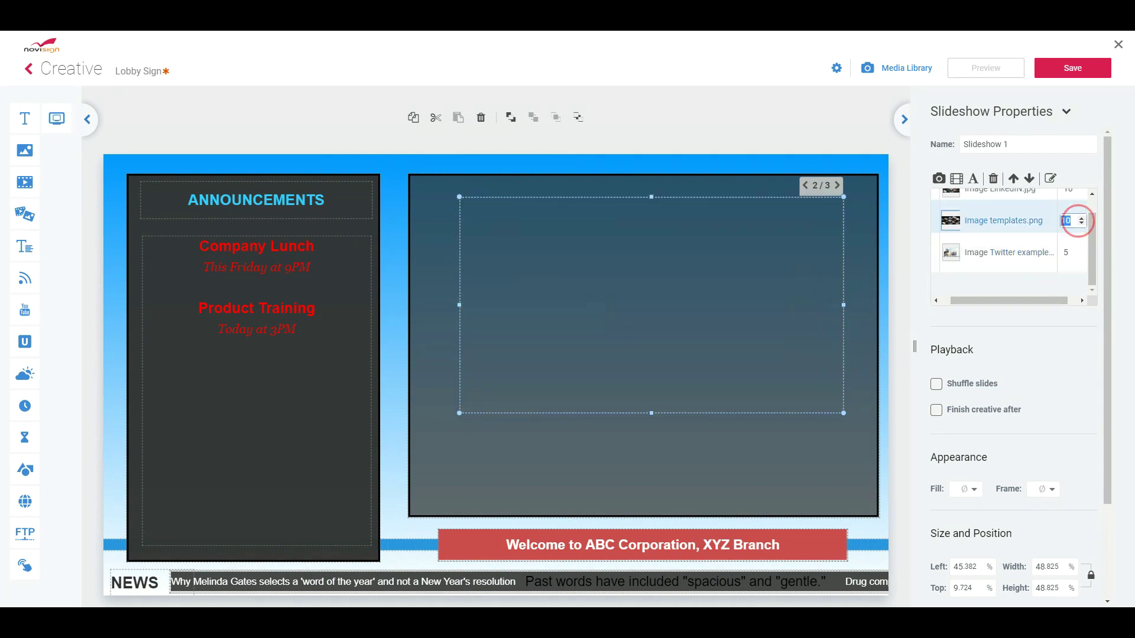
text(5)
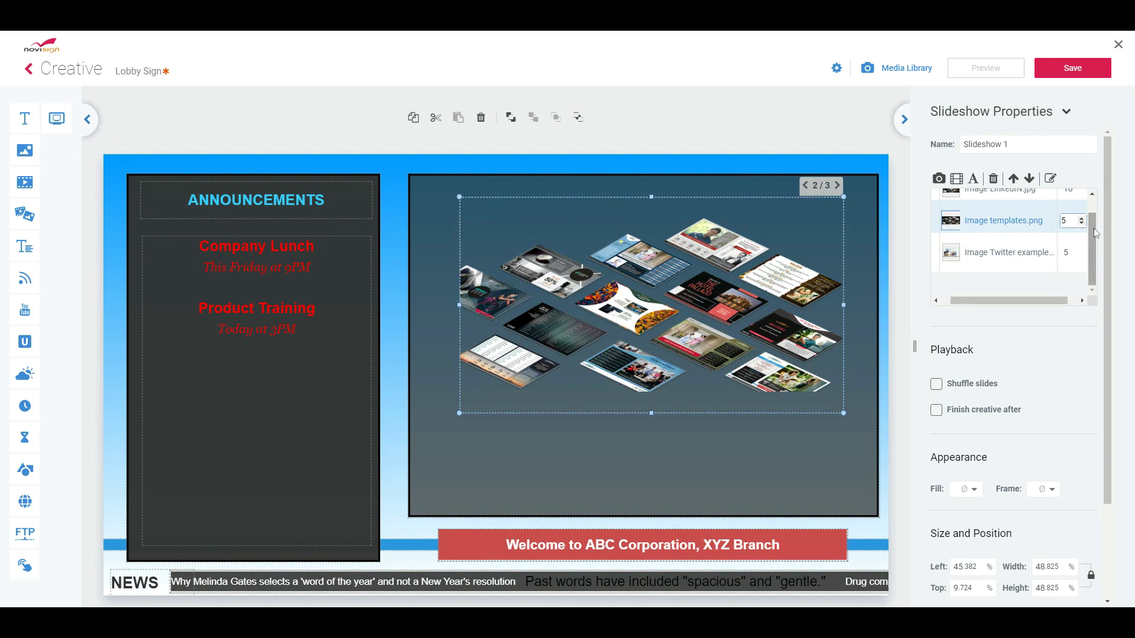
drag(1094, 223, 1094, 204)
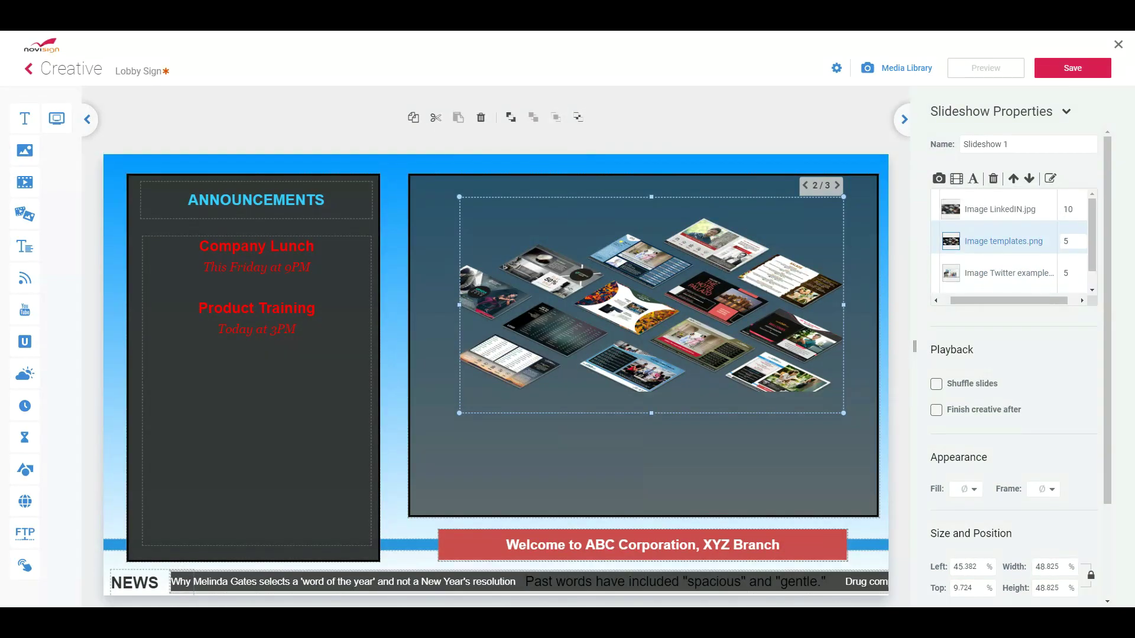
Step: Set the LinkedIN slide duration to 5 seconds and enlarge the slideshow box
click(1069, 210)
text(5)
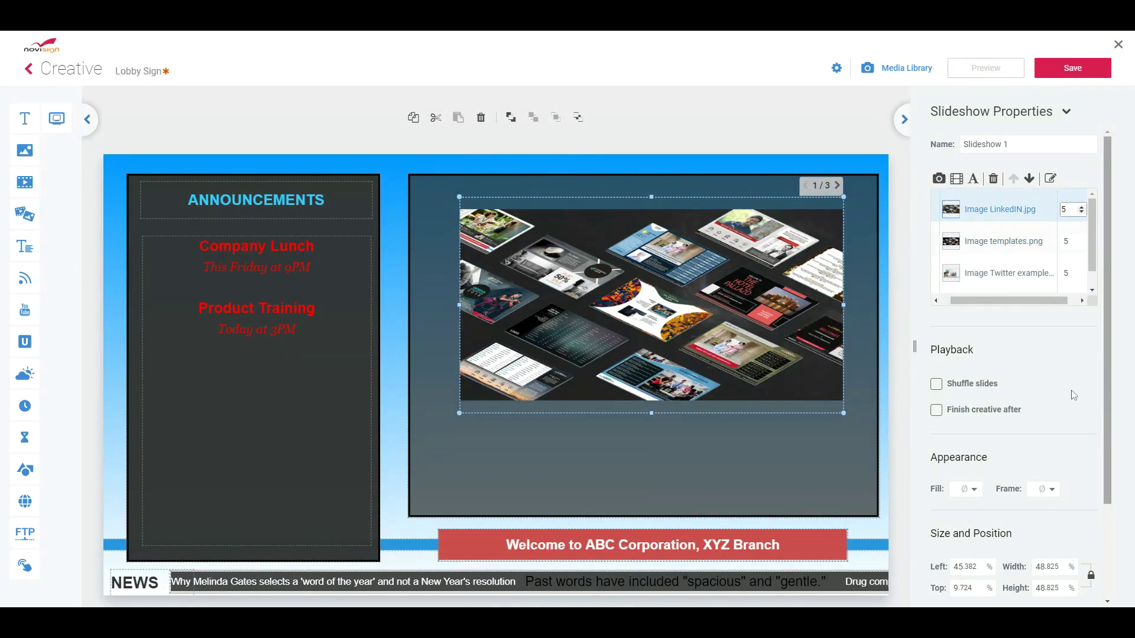
click(1062, 384)
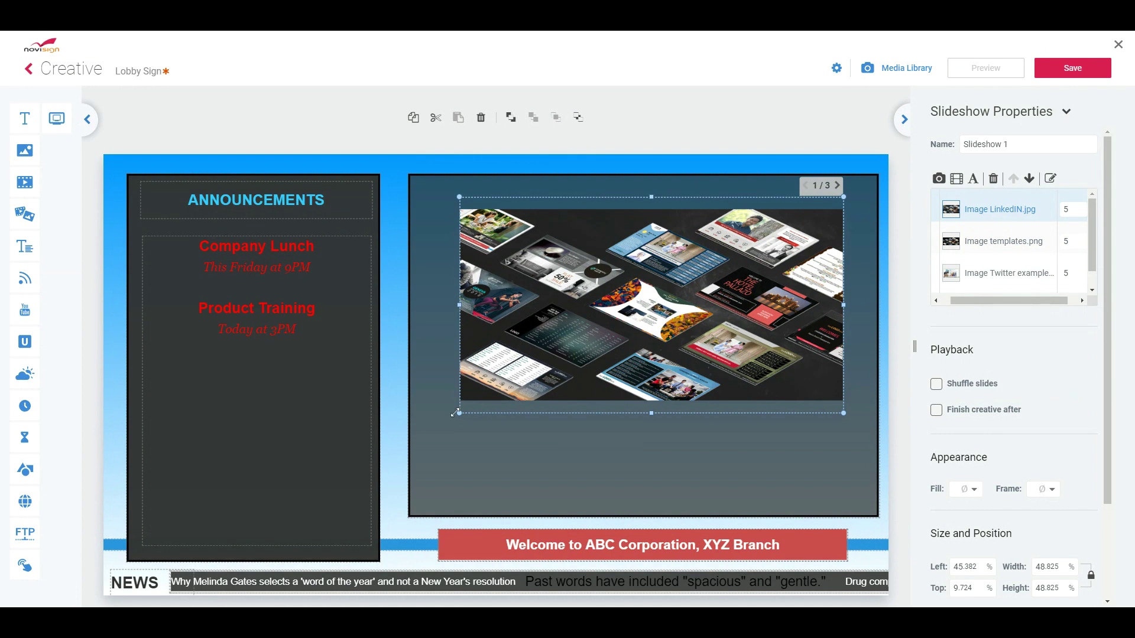
drag(459, 413, 425, 432)
drag(842, 197, 856, 190)
Step: Reorder the slides so templates.png comes first
click(1004, 242)
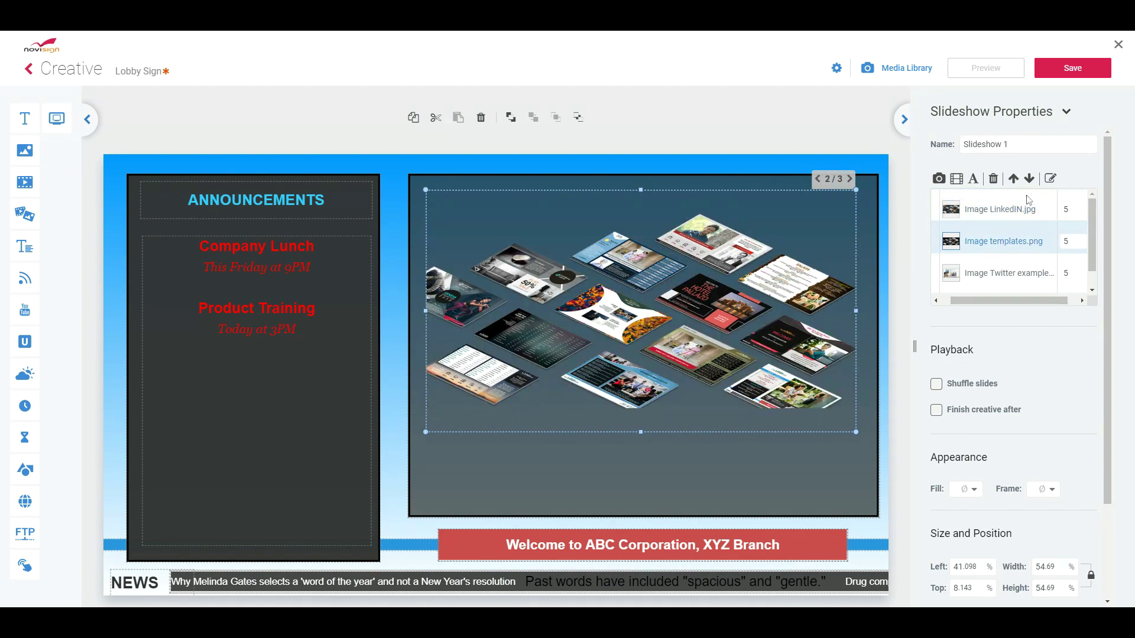
click(1015, 184)
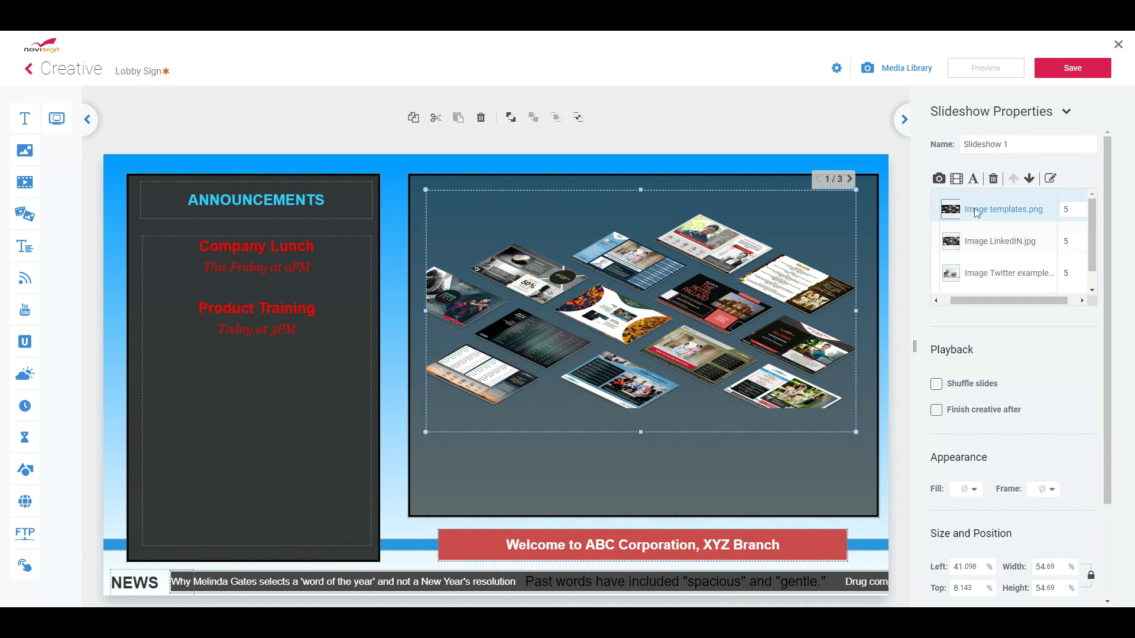
click(1028, 179)
click(1029, 181)
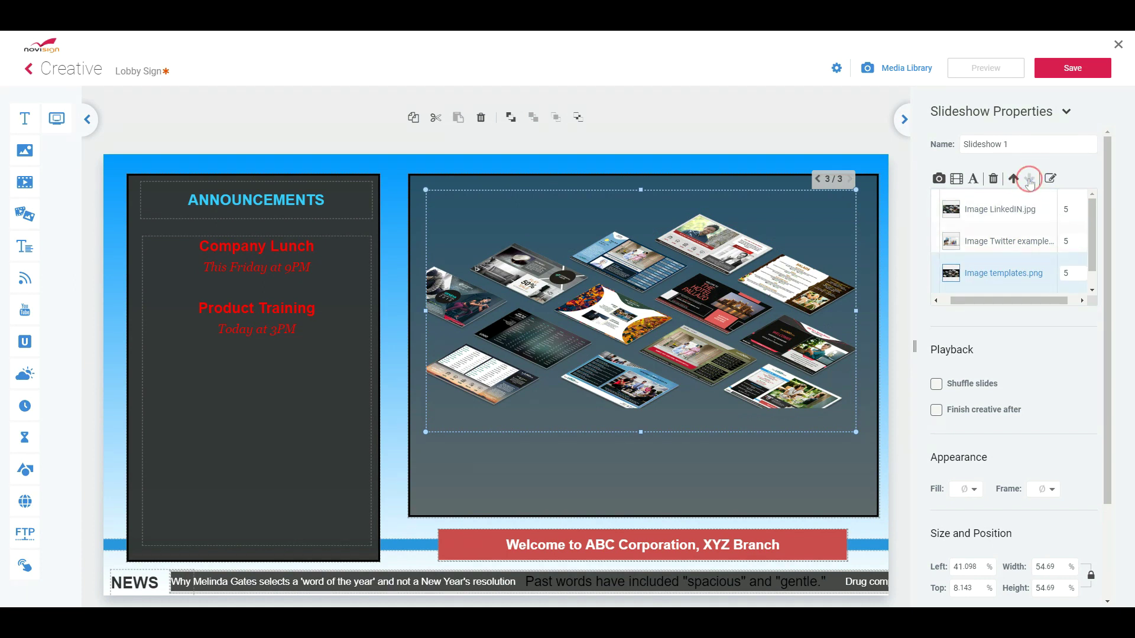
click(1013, 182)
click(1013, 184)
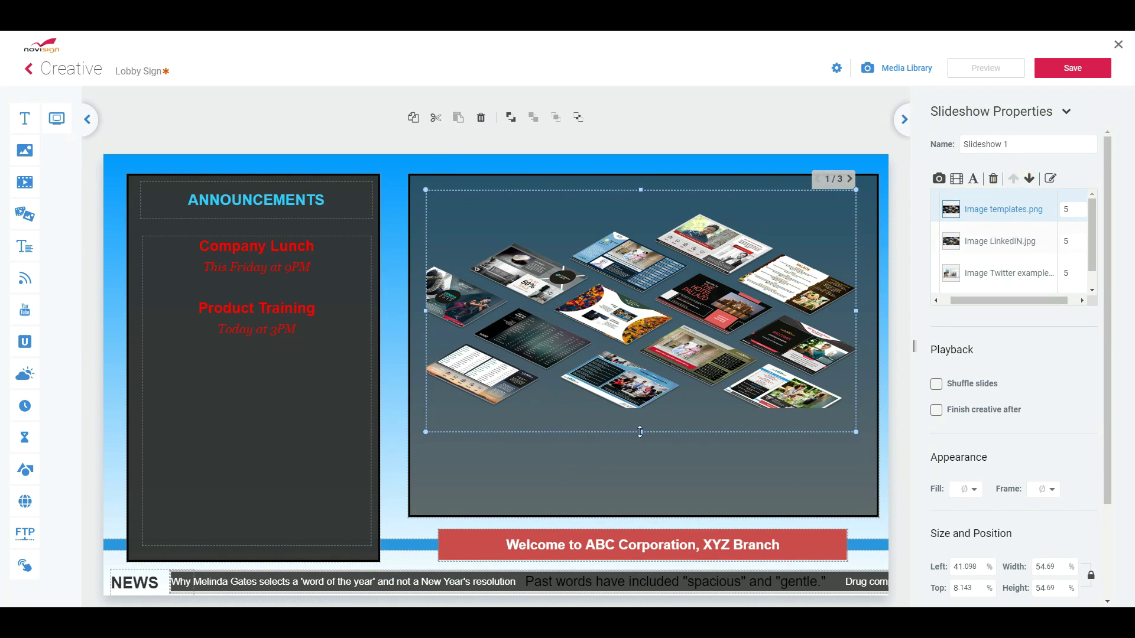
Step: Shrink the slideshow slightly and move it lower in the dark panel
drag(640, 432, 637, 418)
click(606, 329)
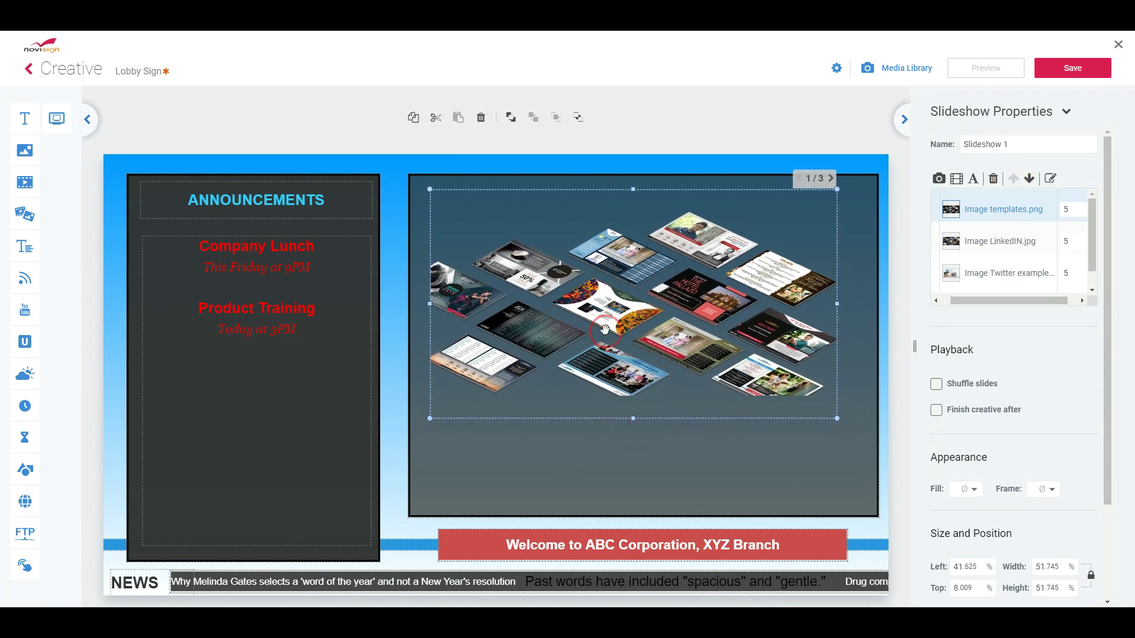
drag(629, 299, 635, 366)
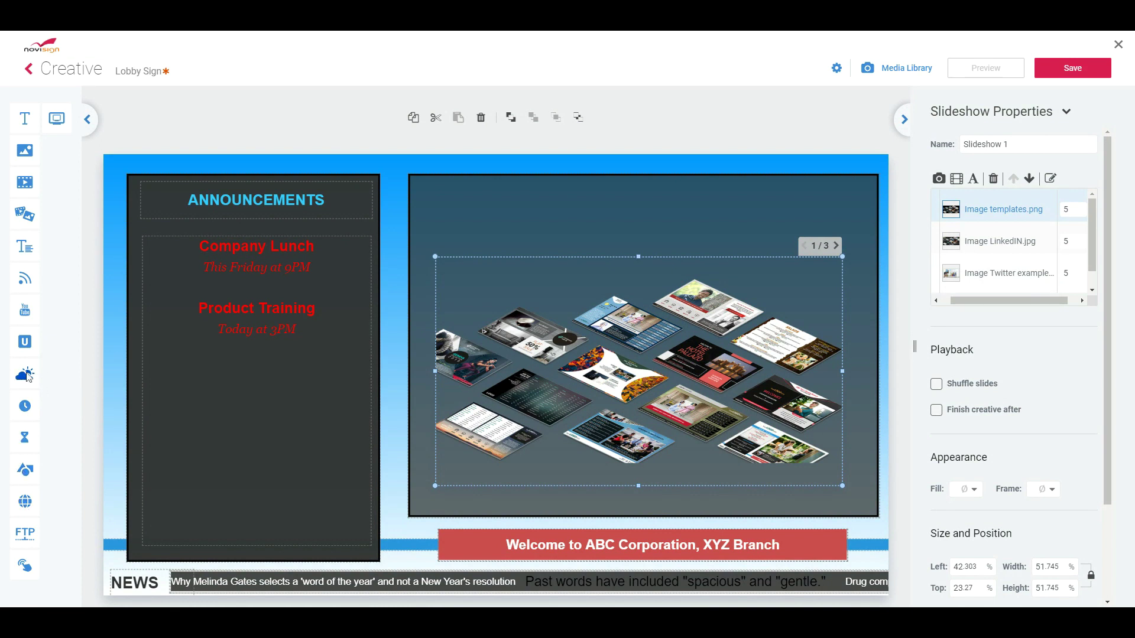
Step: Add a weather widget and place it at the top of the dark panel
click(28, 375)
click(463, 212)
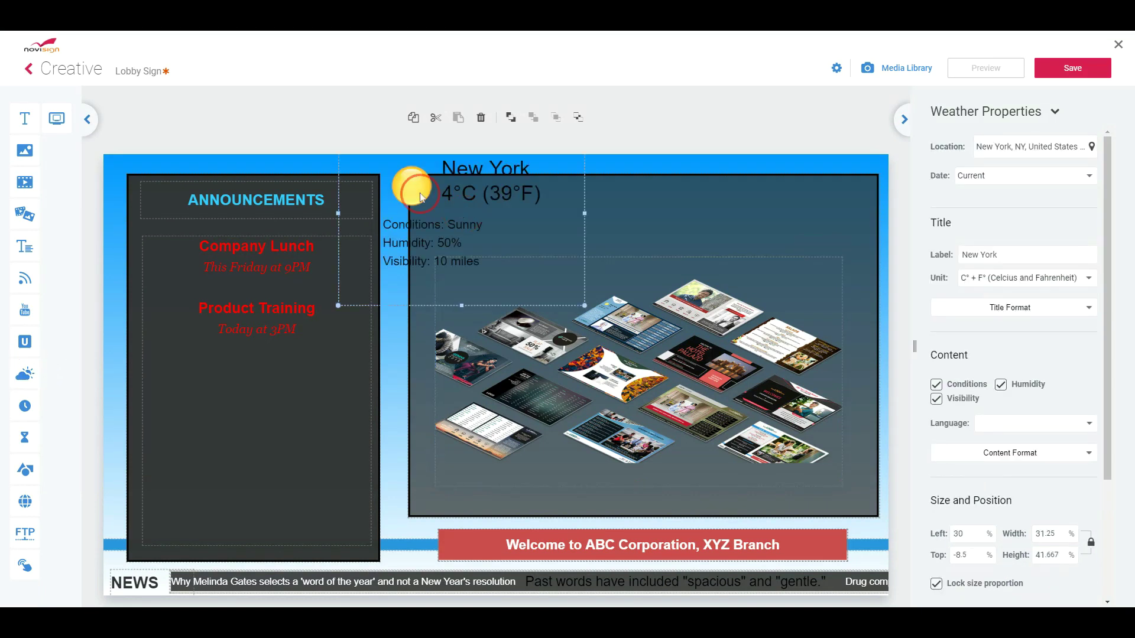
drag(421, 197, 496, 232)
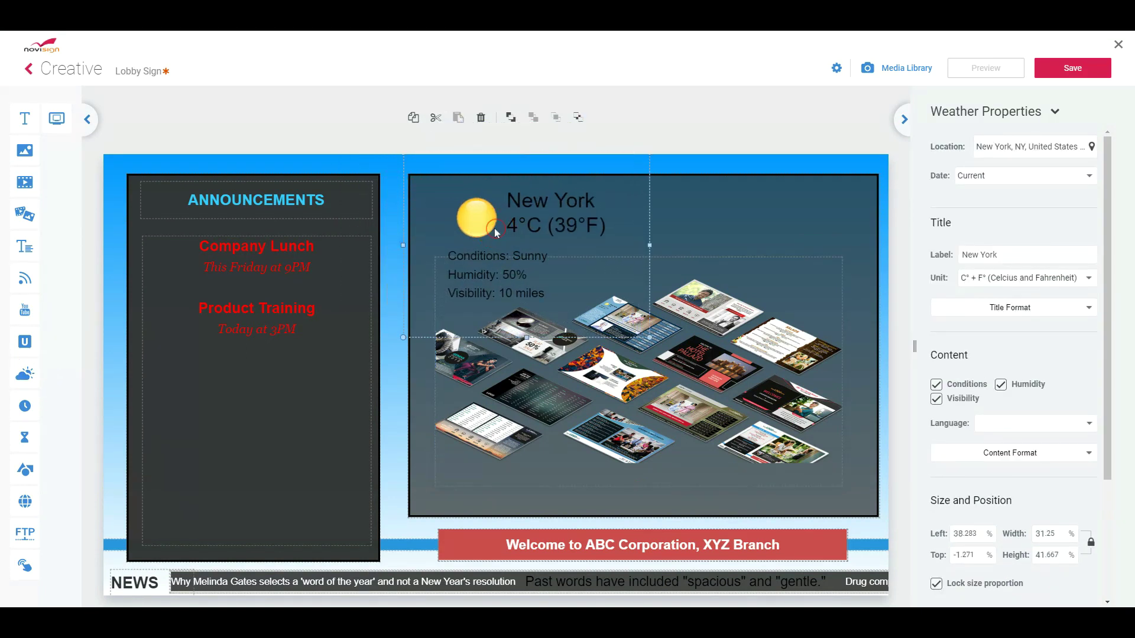
Step: Set the weather location to Chicago, Illinois with Fahrenheit only, and open Title Format
click(1017, 149)
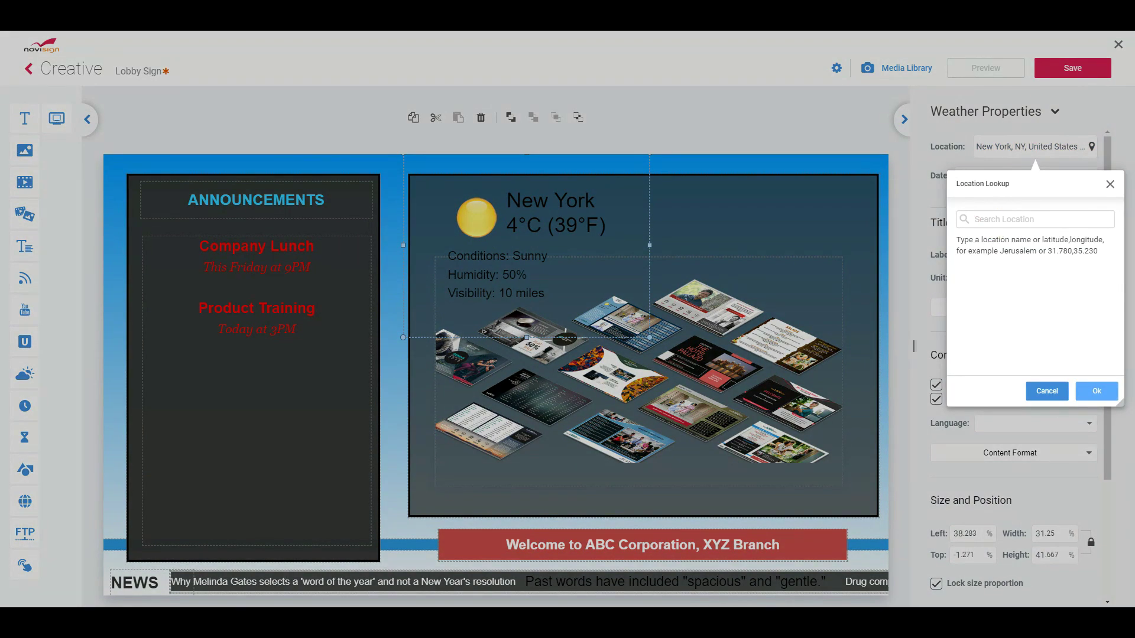
text(Chicago)
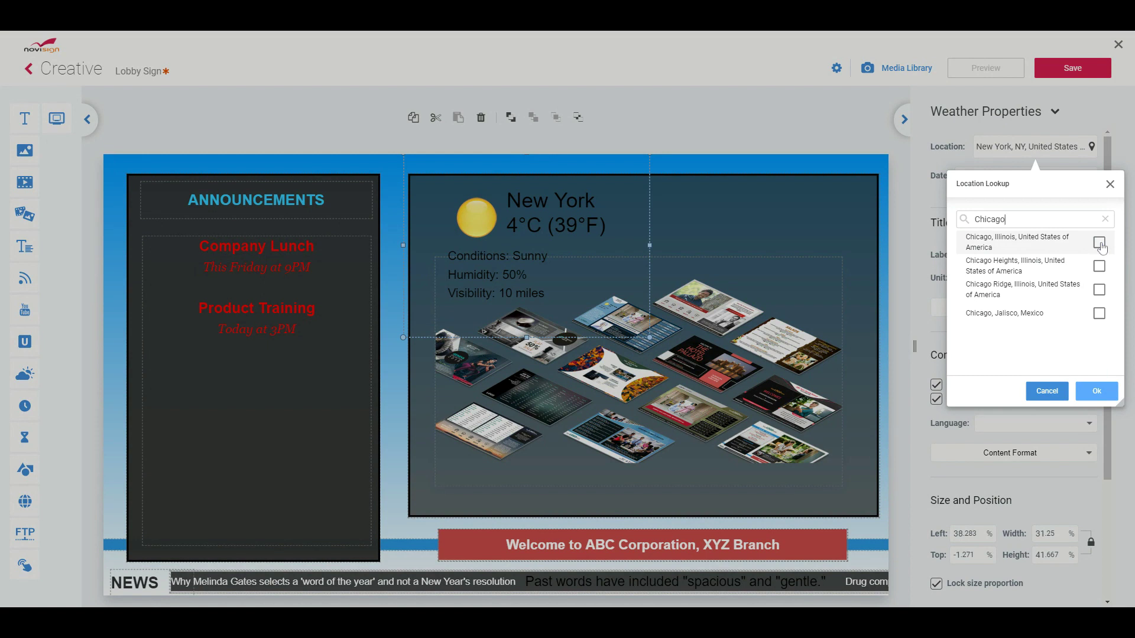
click(1098, 242)
click(1098, 393)
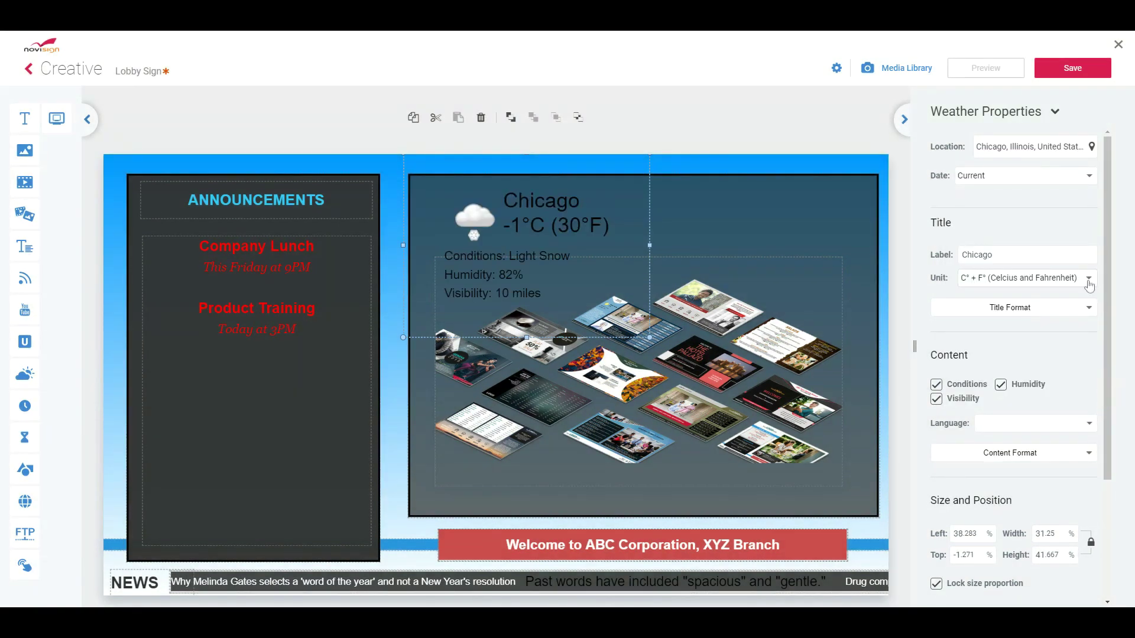
click(1090, 278)
click(1054, 255)
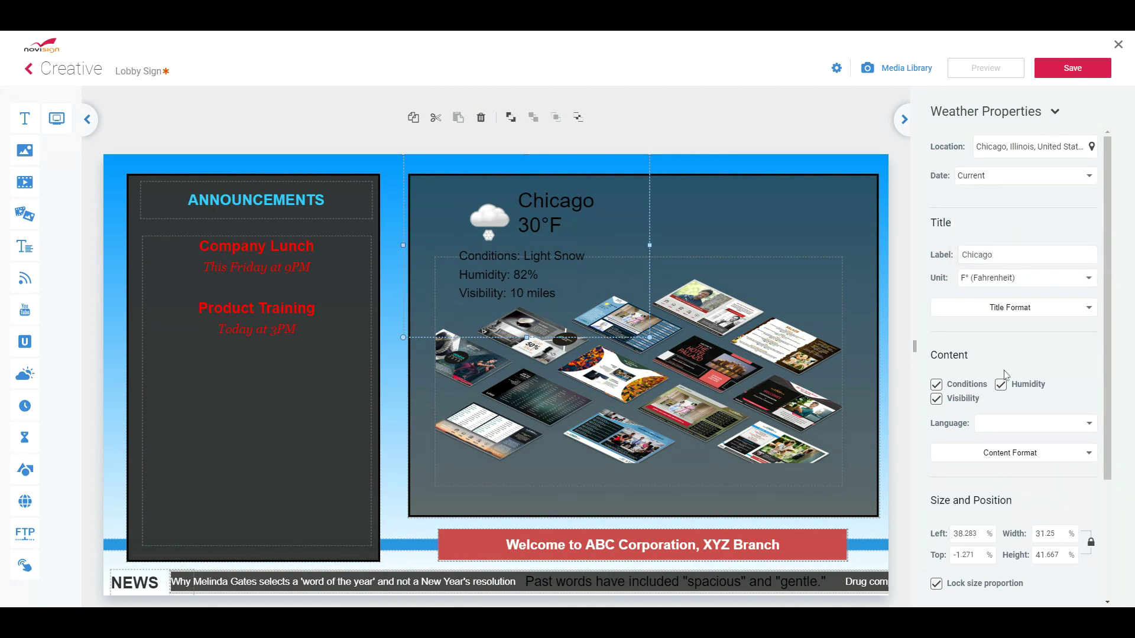
click(1090, 309)
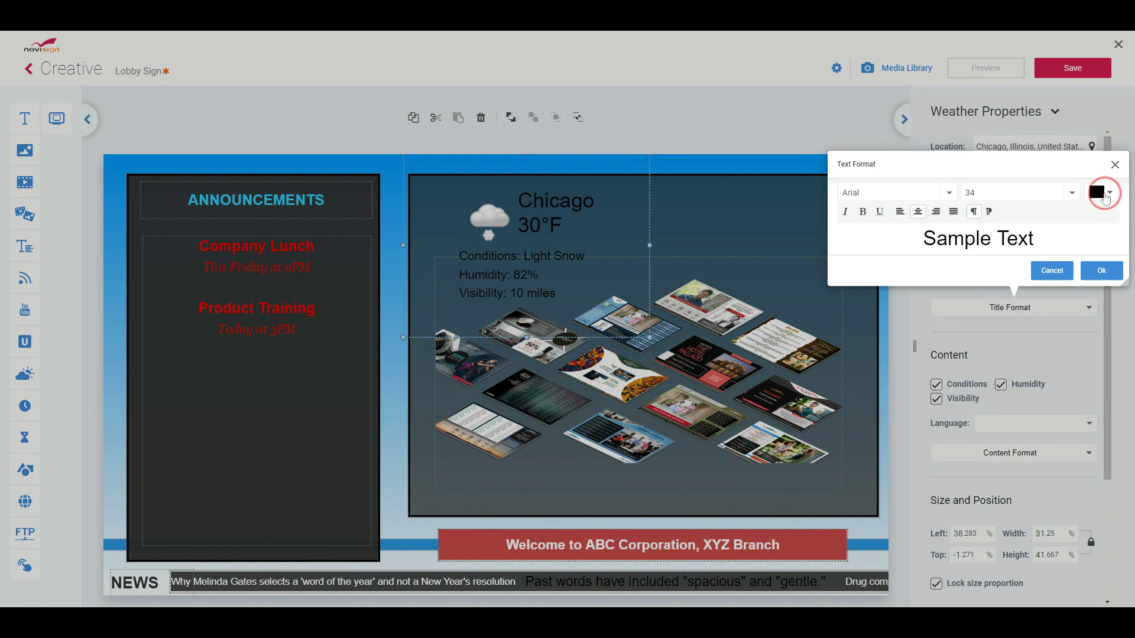
Step: Make the weather title text red and bold
click(1104, 196)
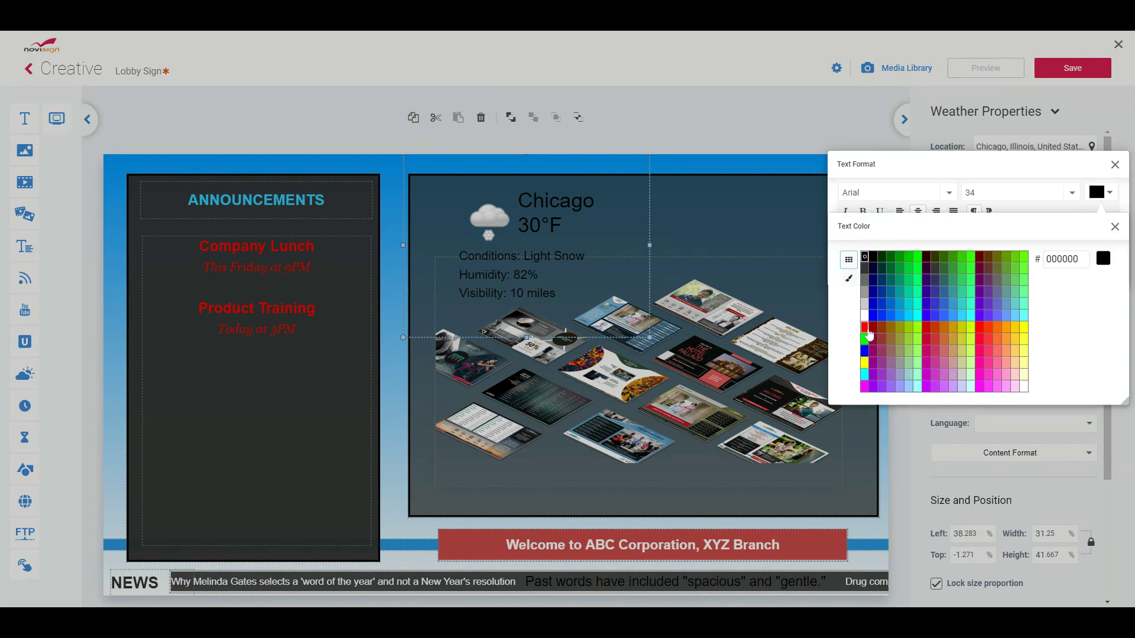
click(866, 329)
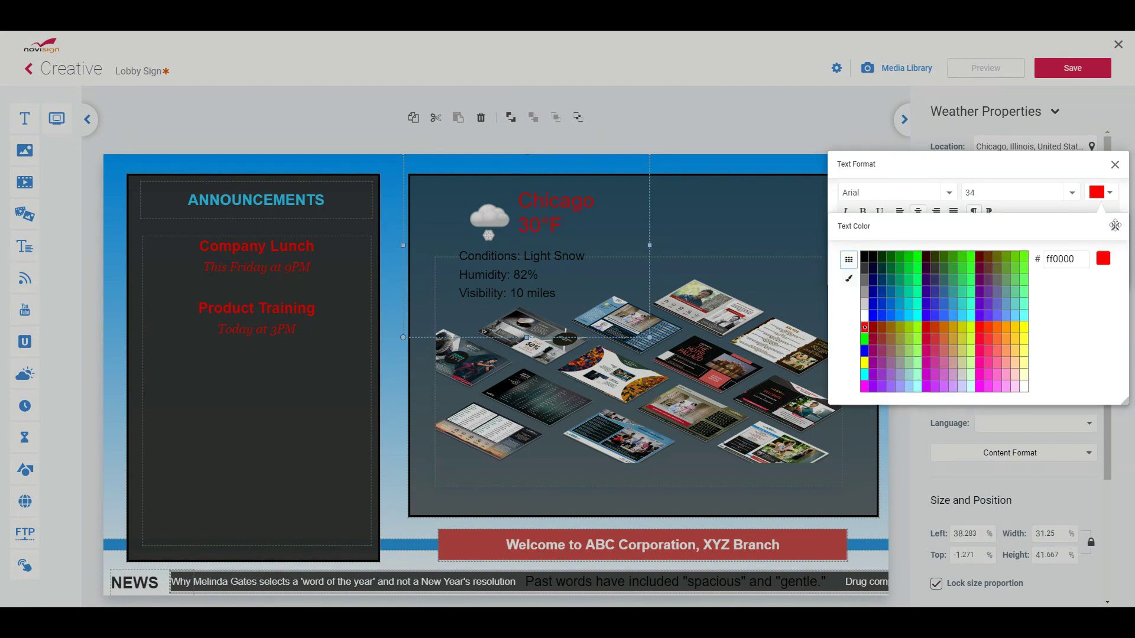
click(1115, 225)
click(864, 213)
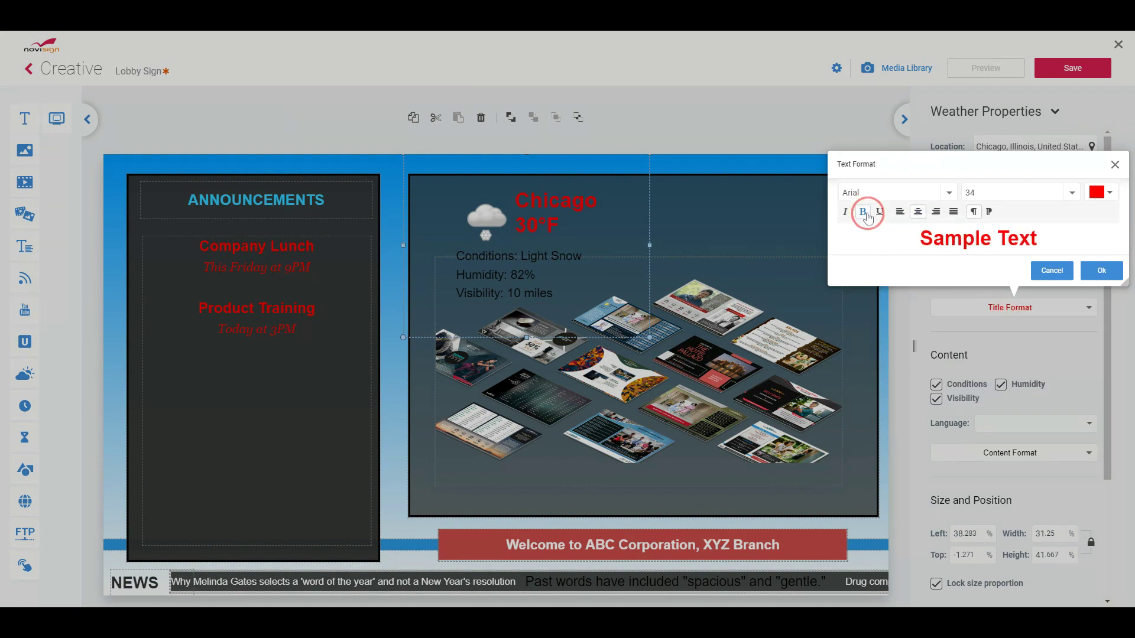
click(1102, 270)
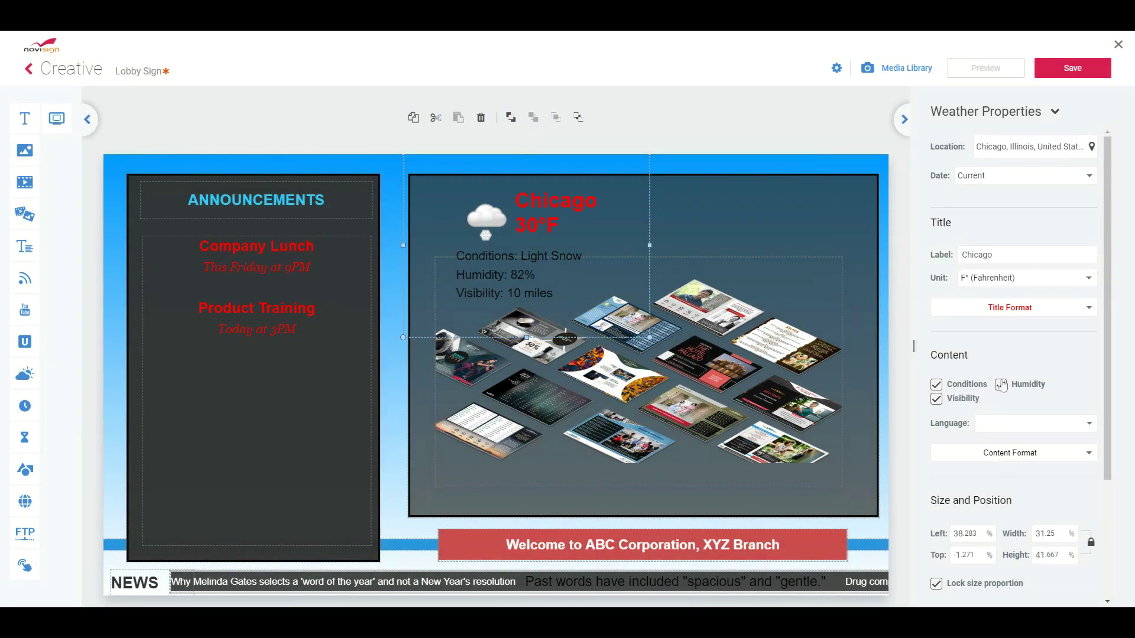
Step: Hide the Humidity, Conditions and Visibility lines from the weather widget
click(1001, 385)
click(1001, 385)
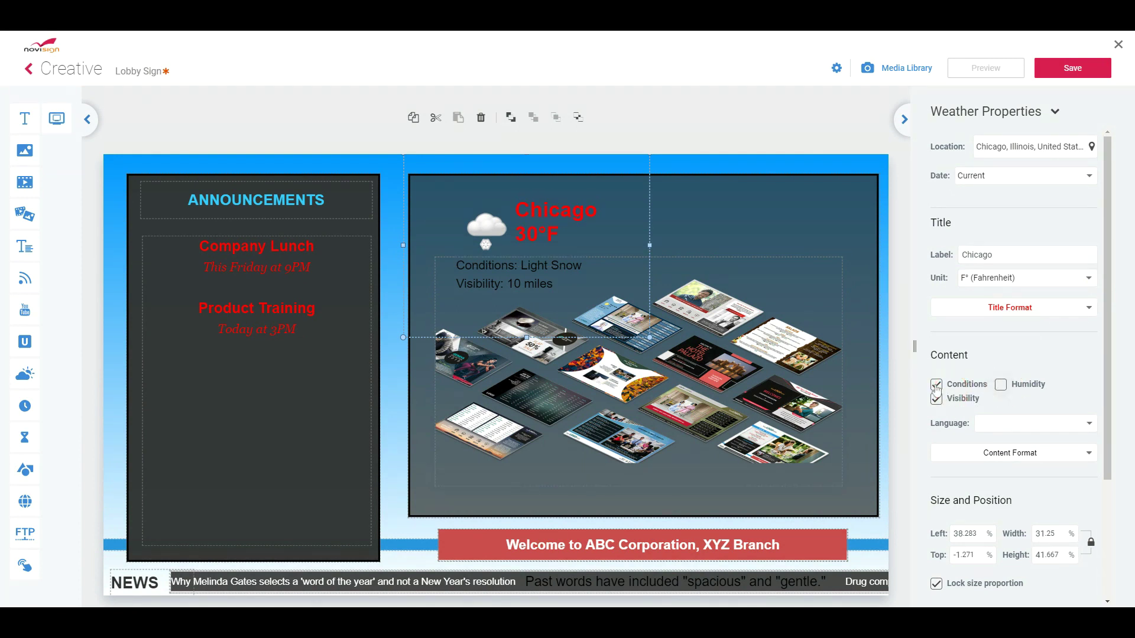
click(937, 385)
click(936, 399)
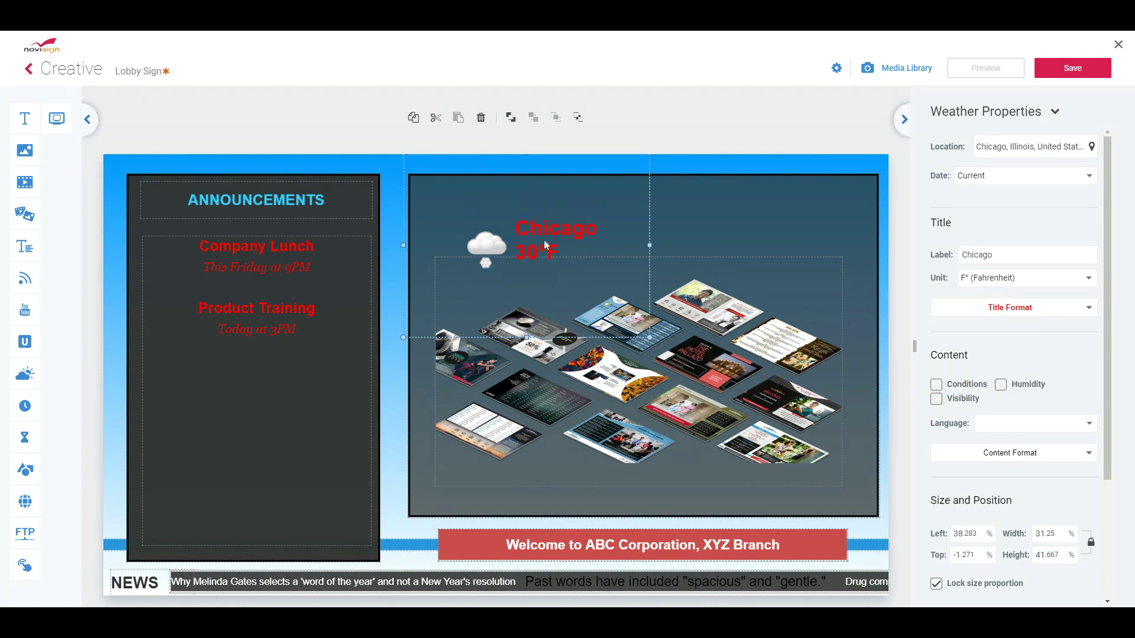
Step: Shrink the weather widget and move it to the slideshow's top-right corner
drag(545, 245, 602, 284)
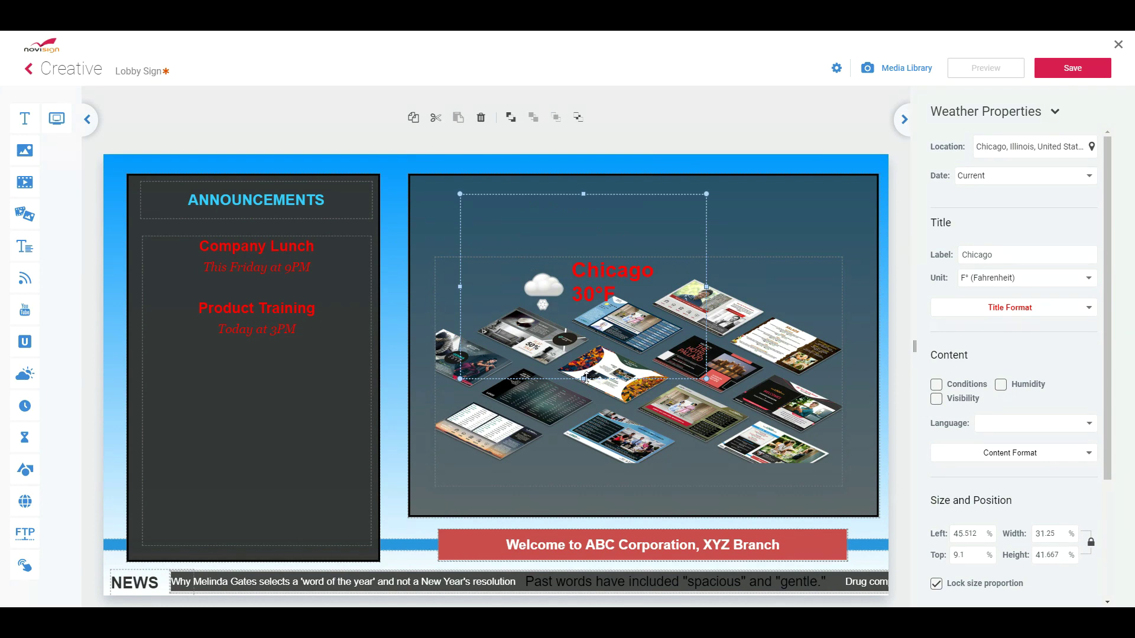
drag(586, 378, 827, 230)
click(684, 230)
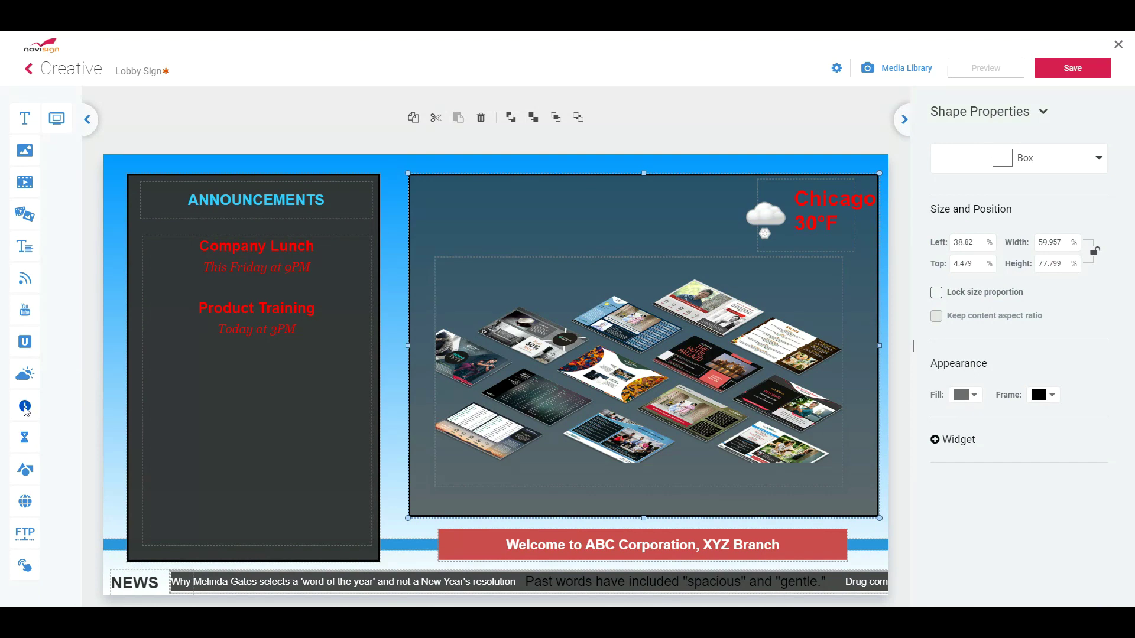
click(26, 407)
click(620, 218)
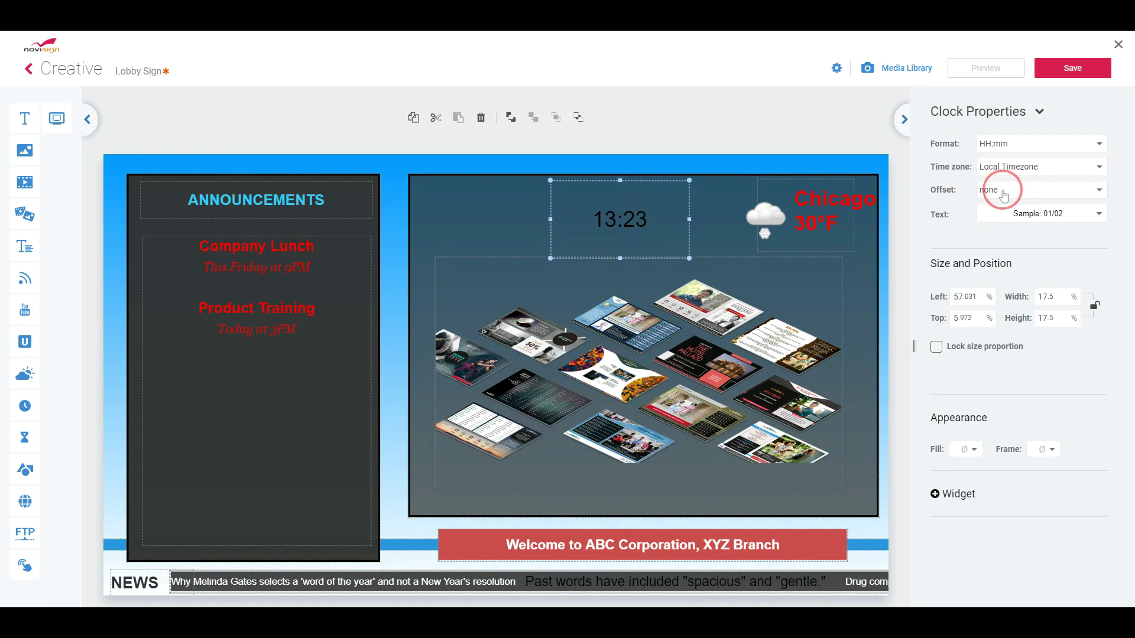
click(1039, 214)
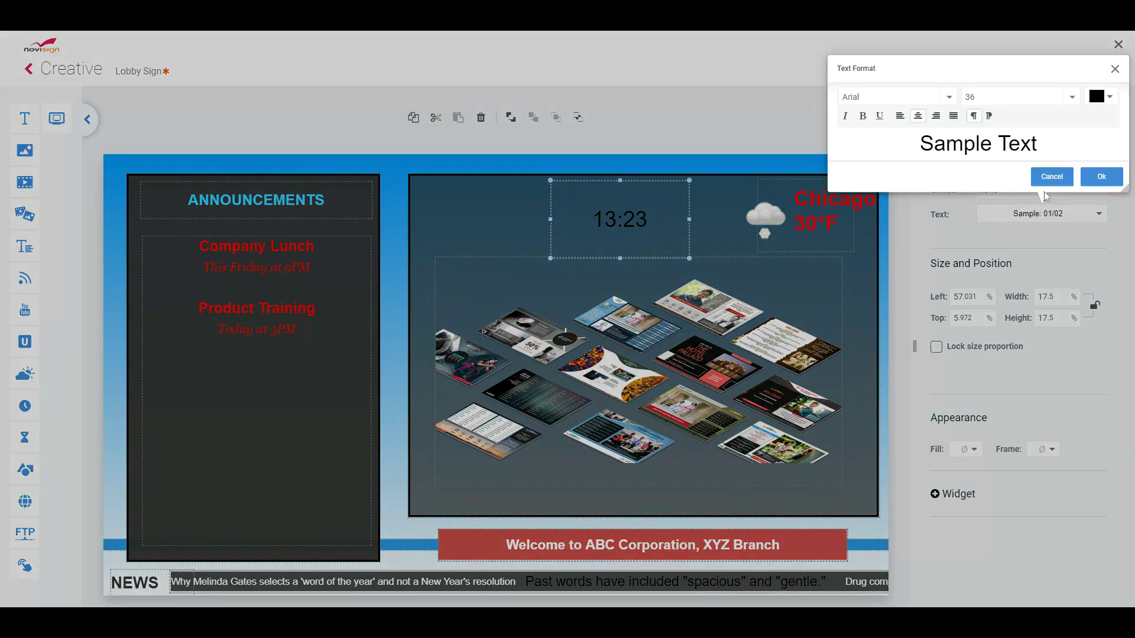
click(1053, 179)
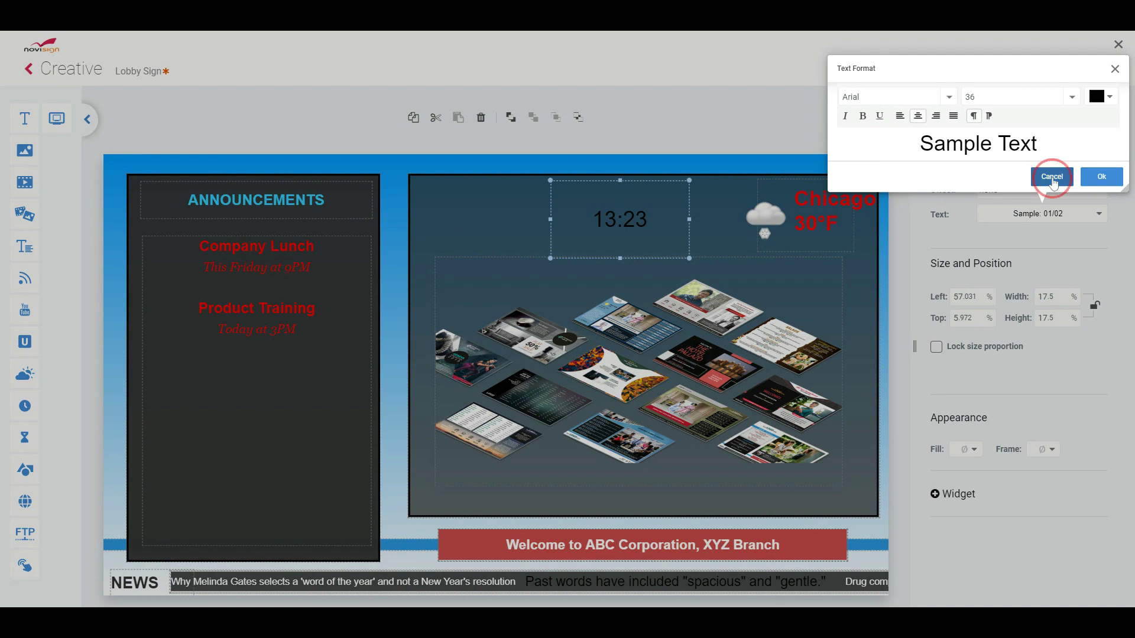
key(Delete)
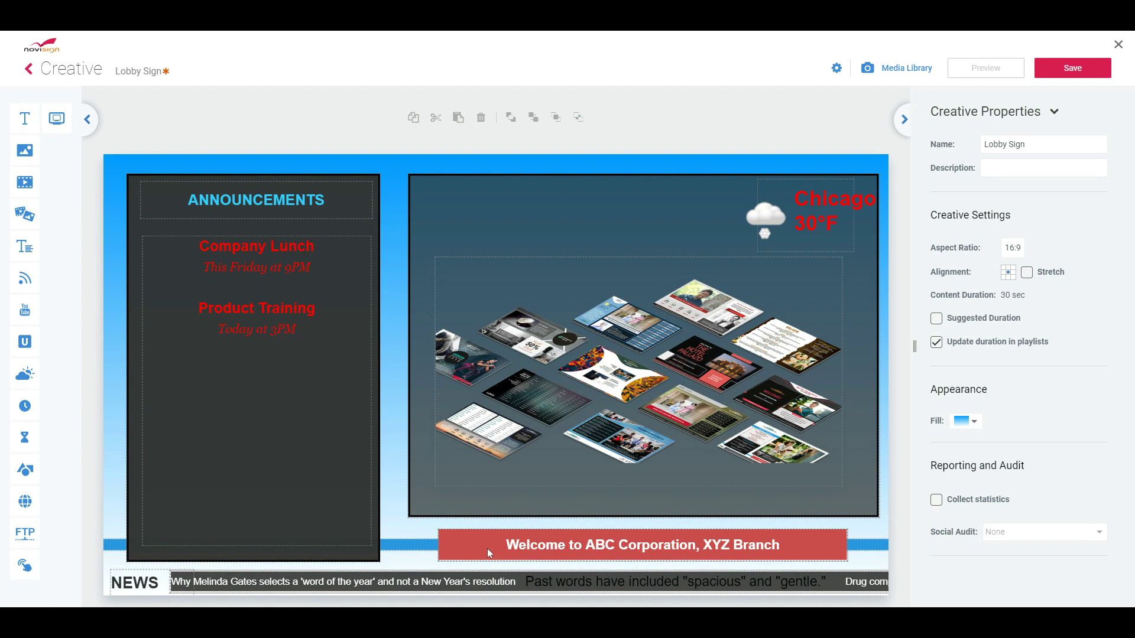
Step: Save Lobby Sign and watch its full-screen preview play
click(1061, 73)
click(1070, 75)
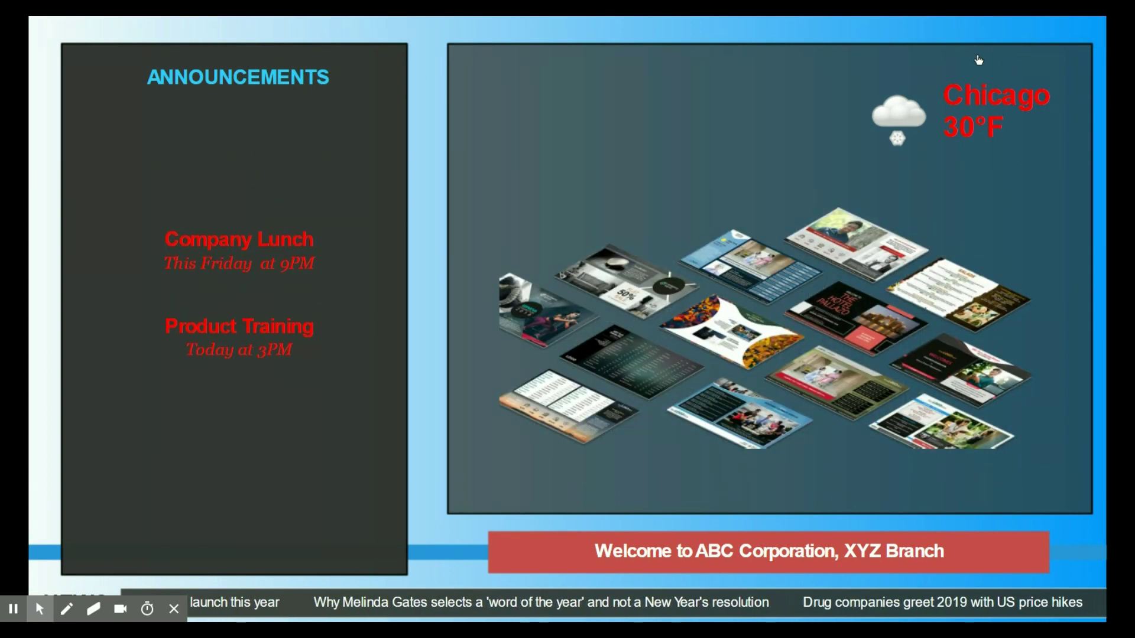
mouse_move(979, 89)
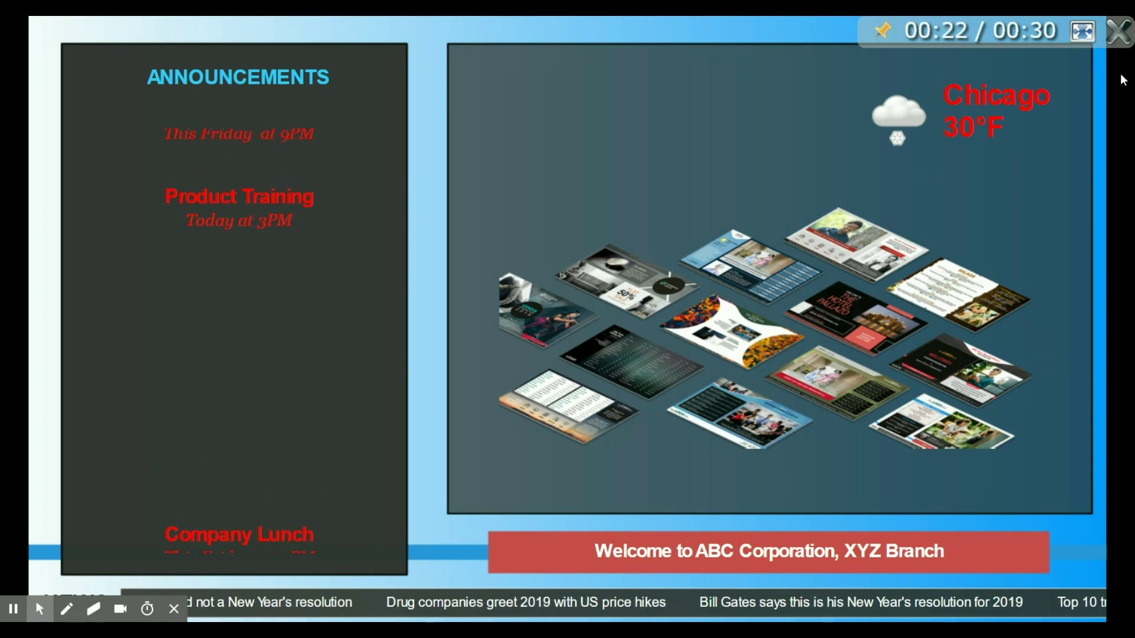
Step: Exit the preview with Esc and delete the old RSS ticker from the NEWS bar
key(Escape)
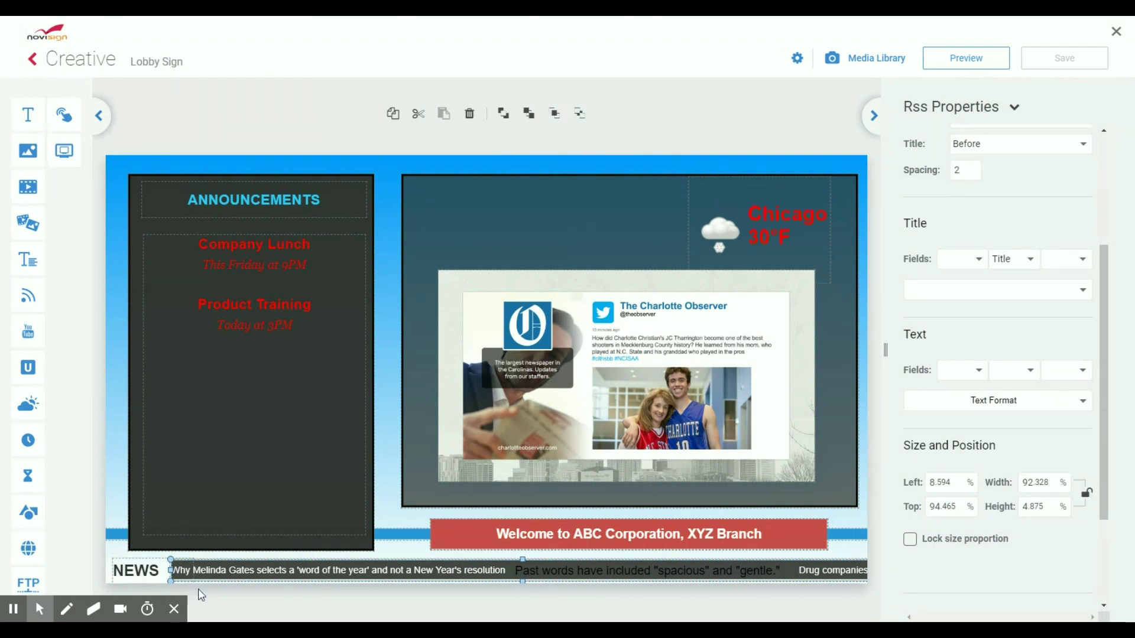
key(alt+t)
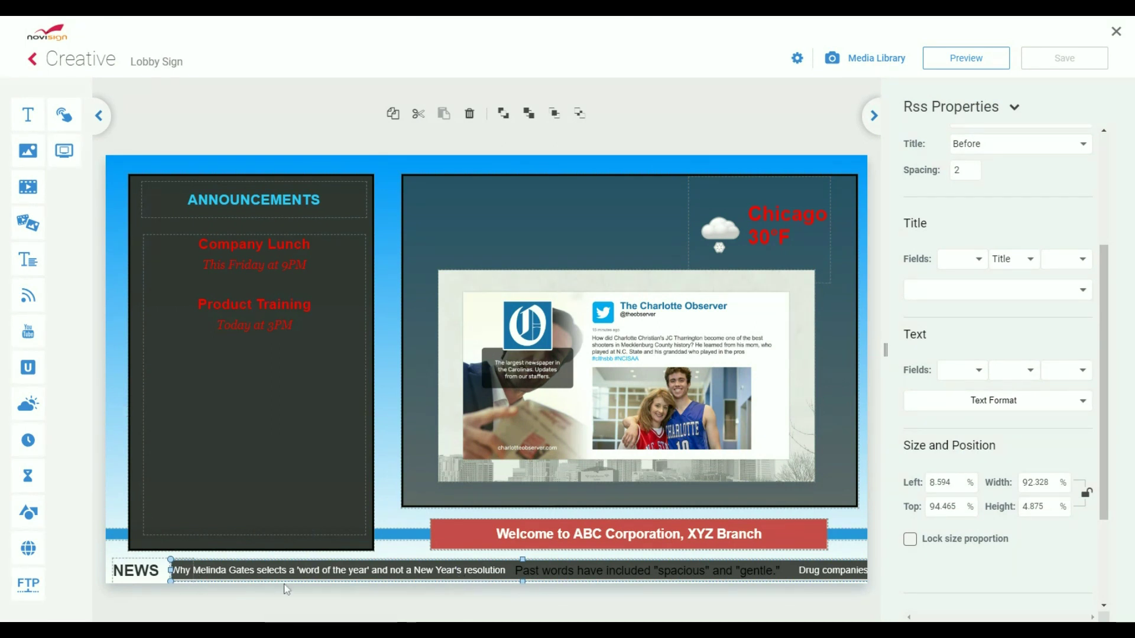
click(381, 580)
click(381, 580)
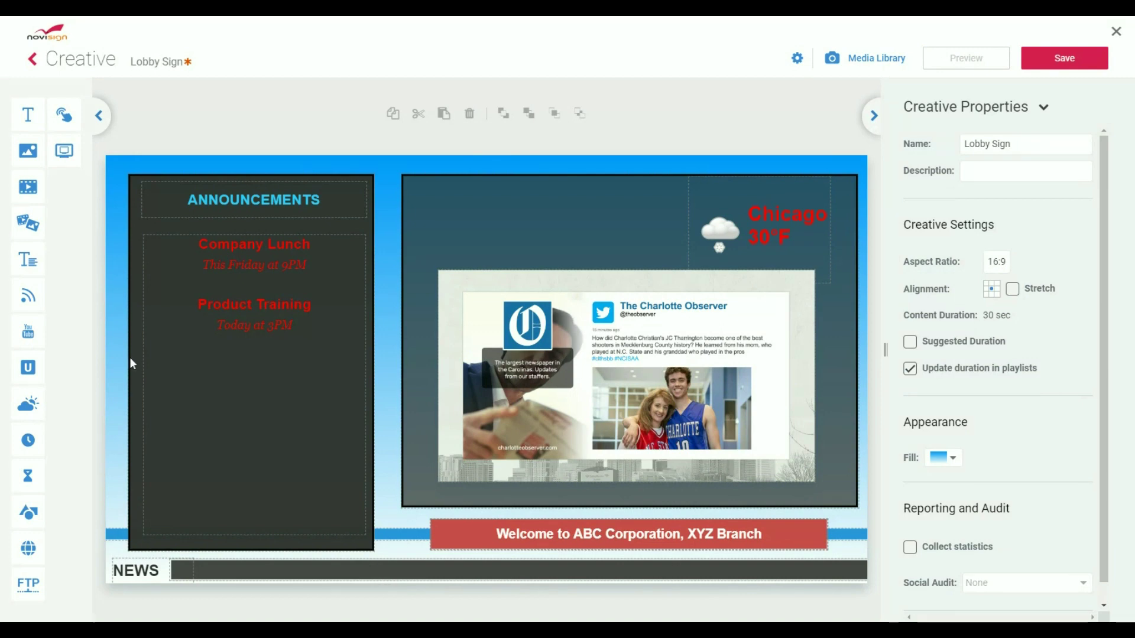
Step: Place an RSS news feed and stretch it as a one-line ticker over the NEWS bar
click(39, 299)
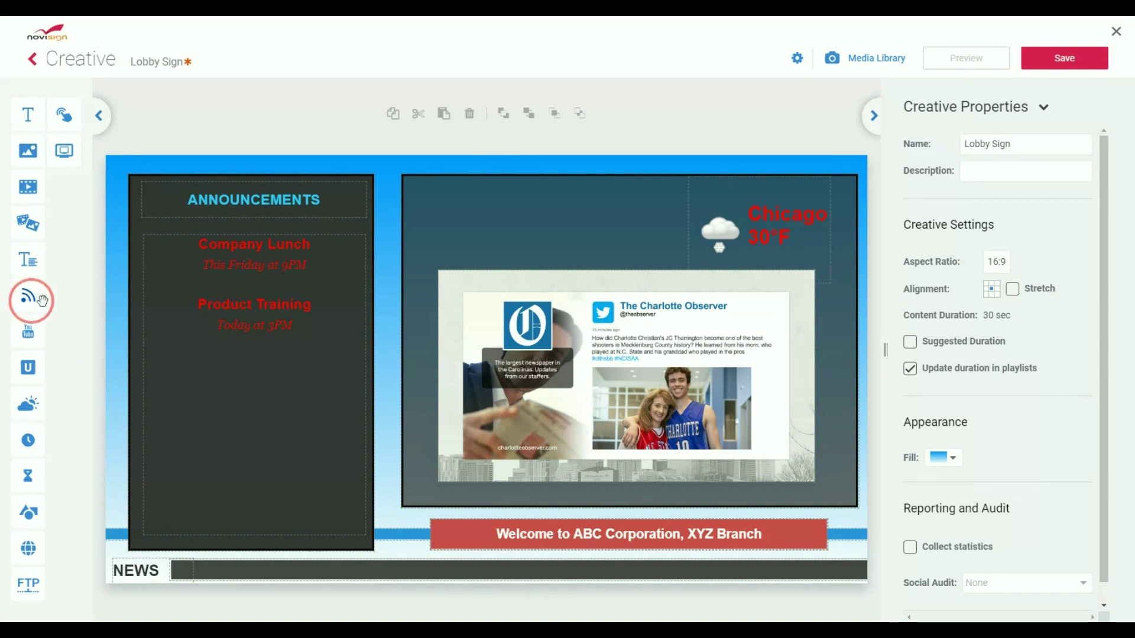
click(203, 556)
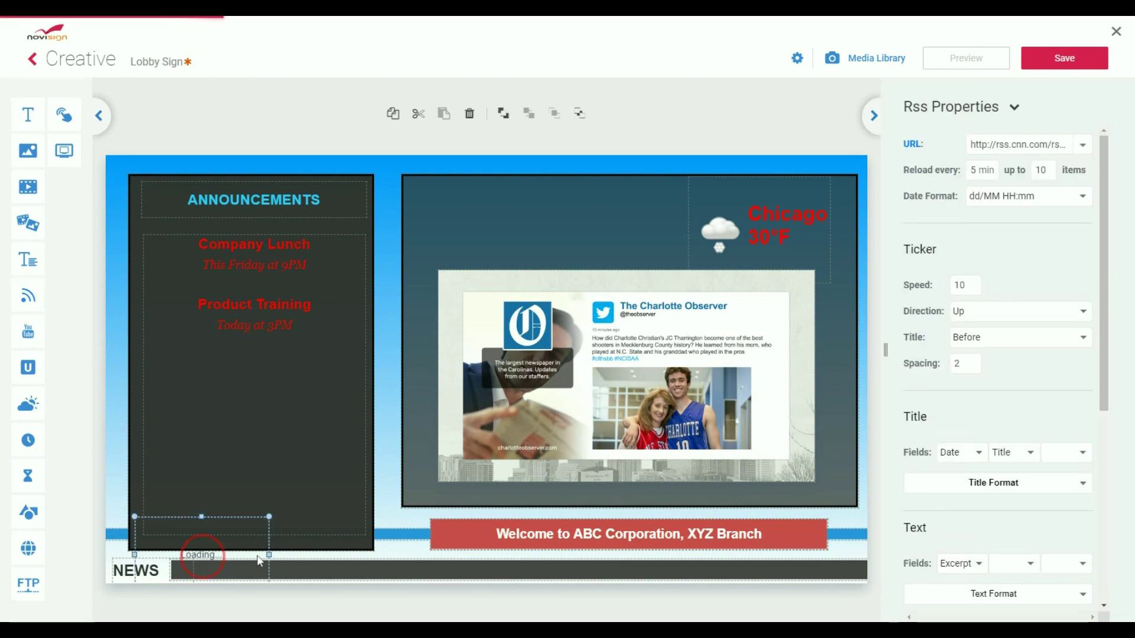
drag(271, 551, 305, 530)
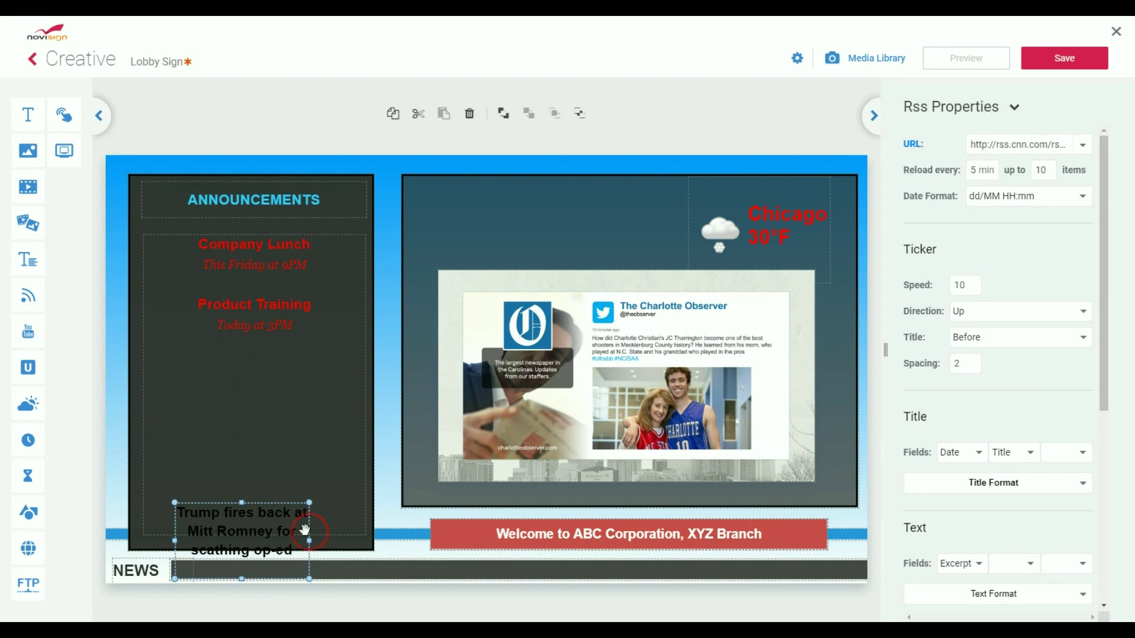
drag(245, 503, 868, 568)
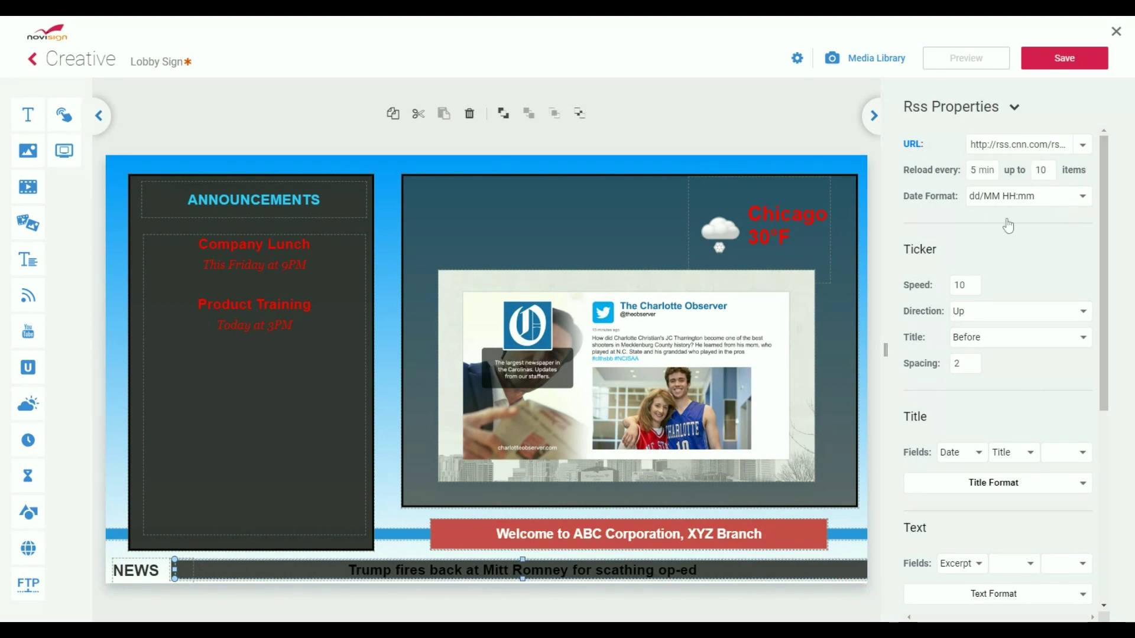
Step: Set the ticker feed to BBC, speed 9, scrolling Left
click(1086, 147)
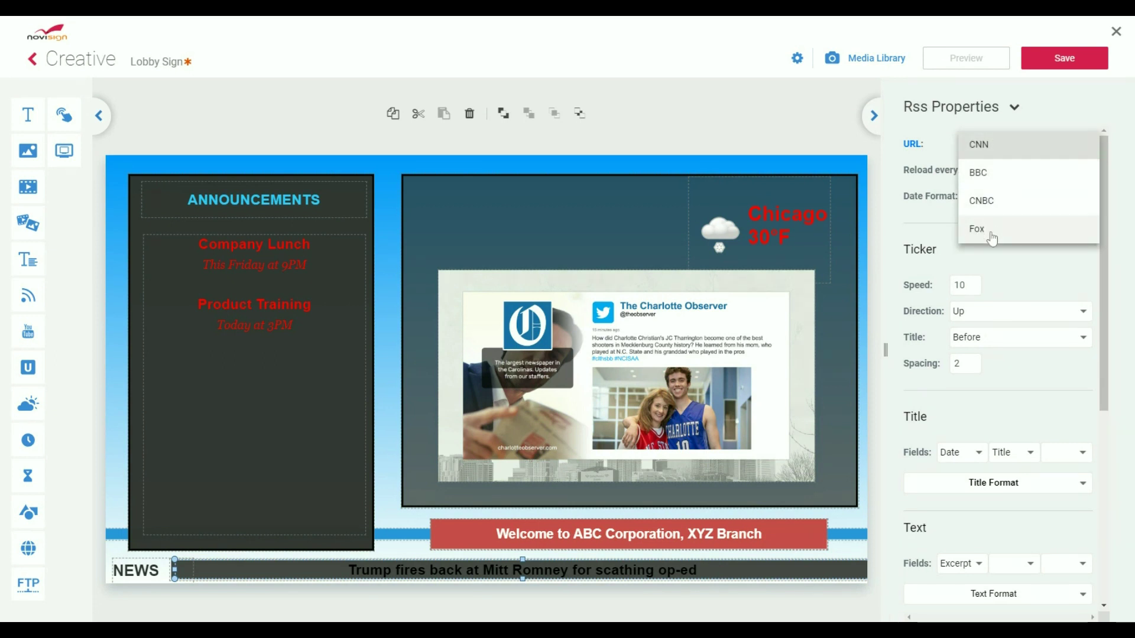
click(996, 176)
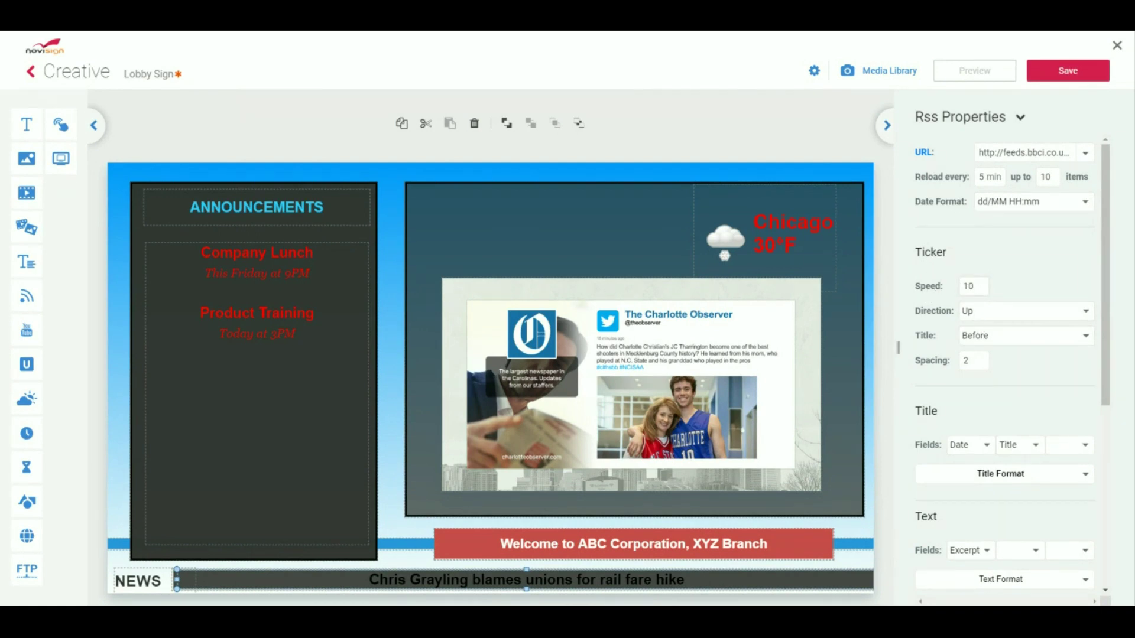
double_click(968, 286)
click(1011, 310)
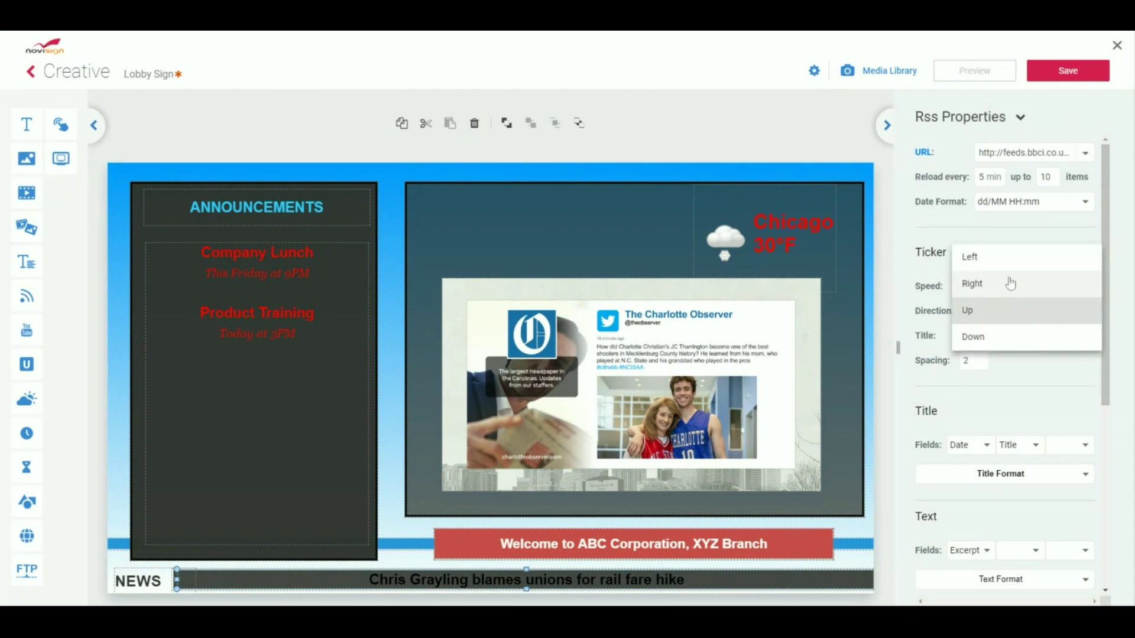
click(1006, 257)
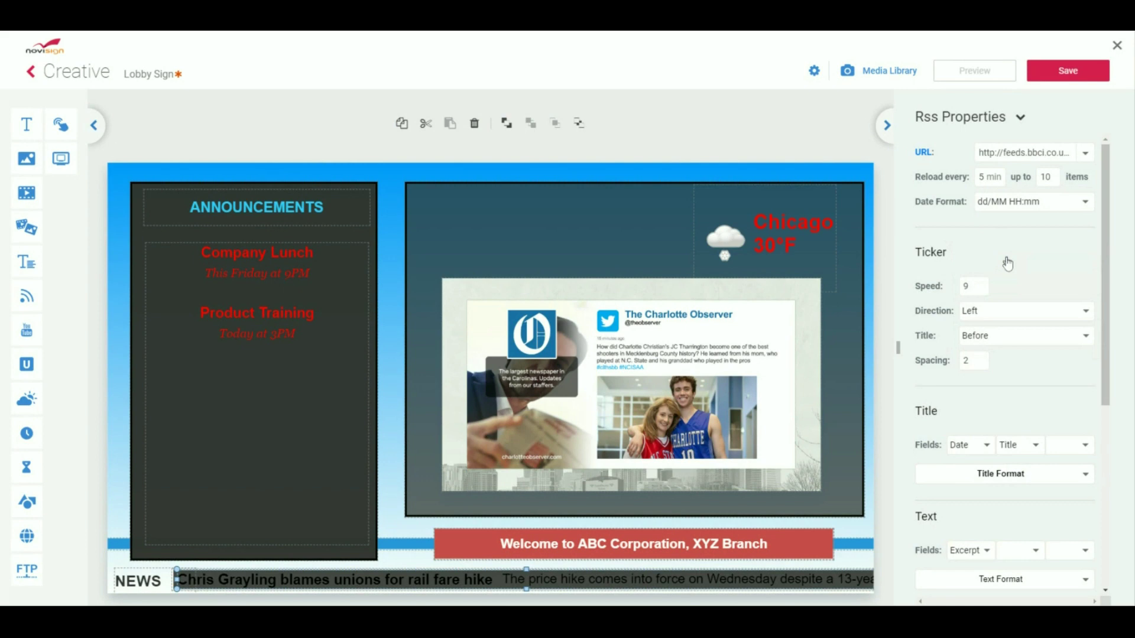
drag(1107, 372, 1102, 494)
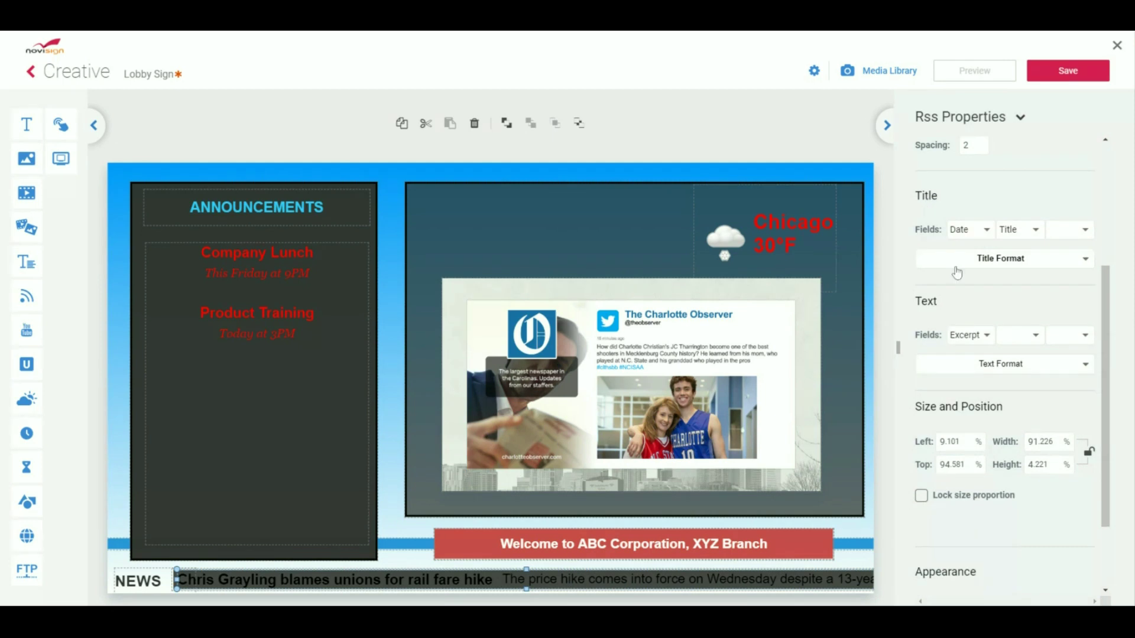
Step: Format the ticker headlines in red Tahoma
click(1086, 260)
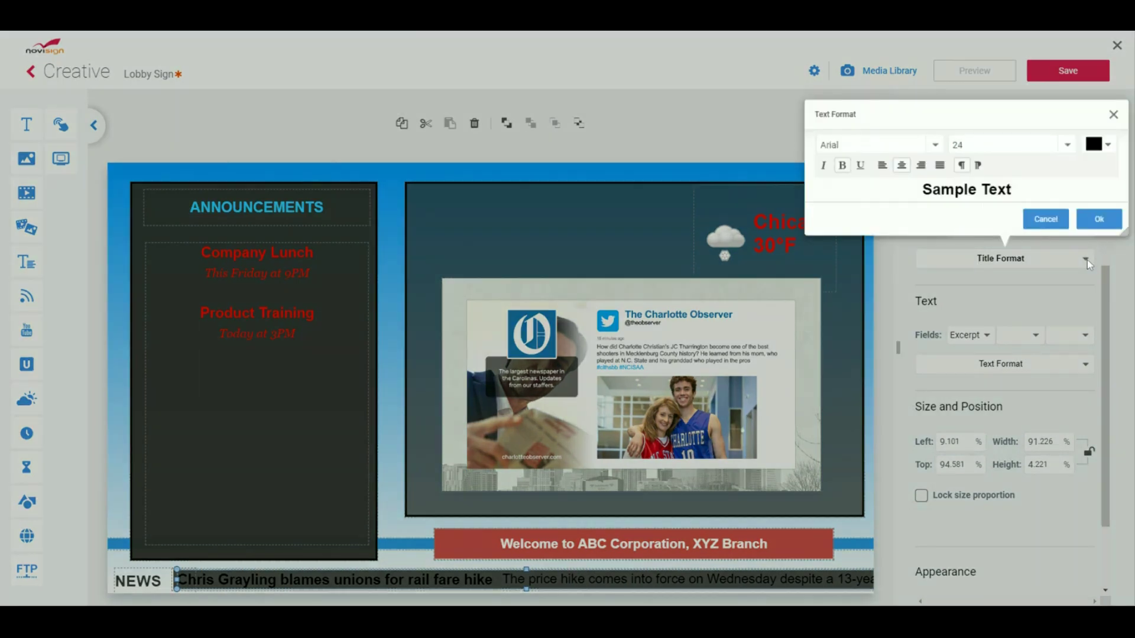
click(1109, 146)
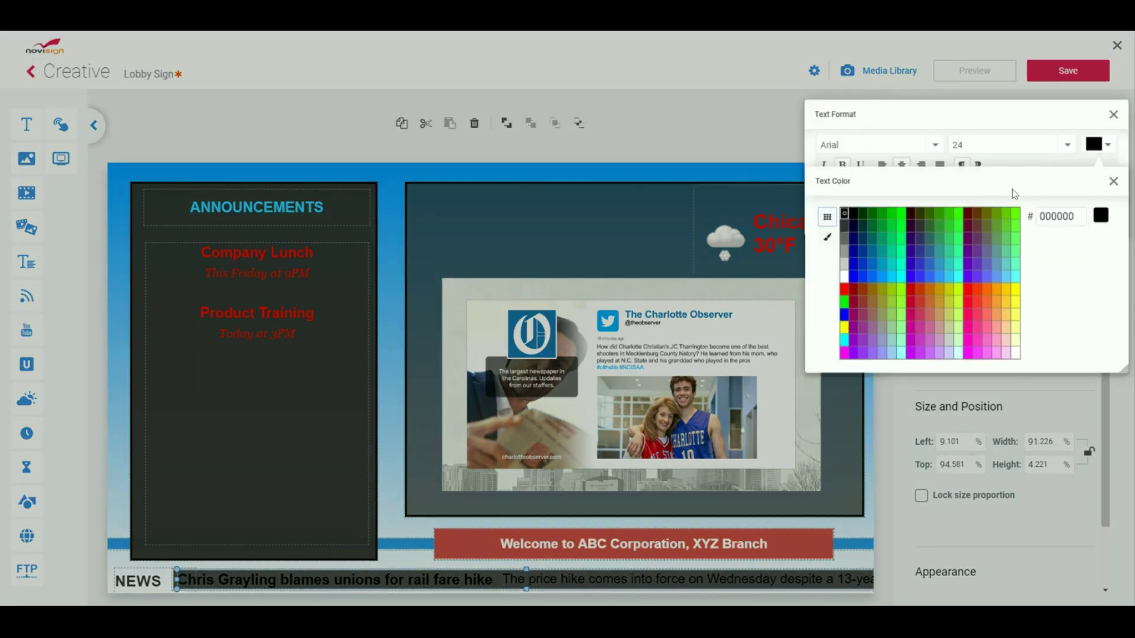
click(846, 315)
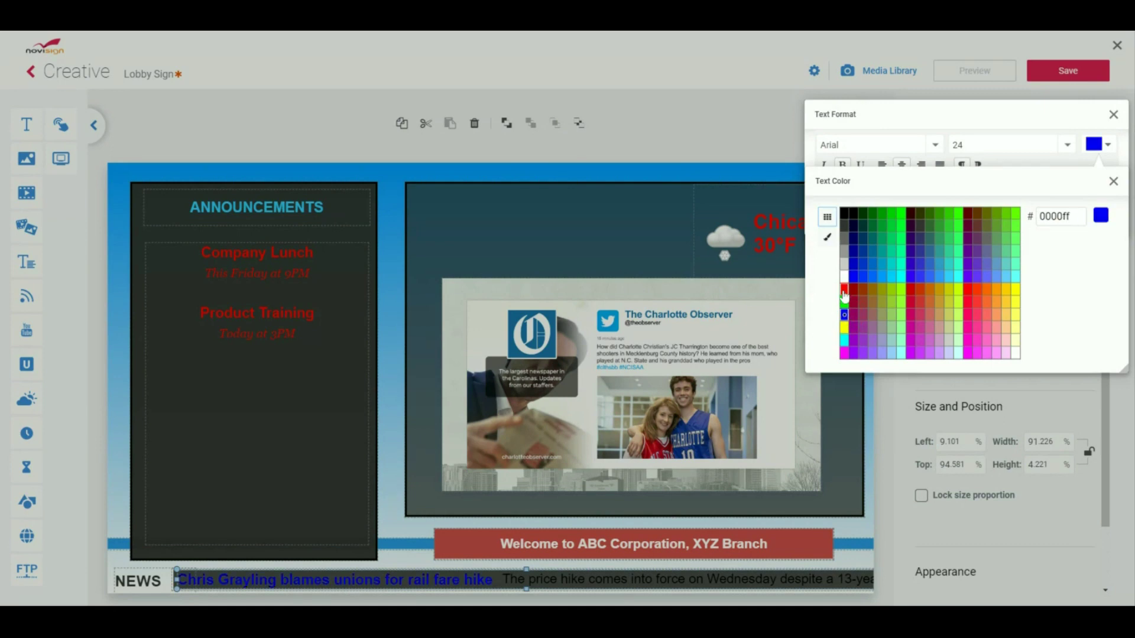
click(844, 291)
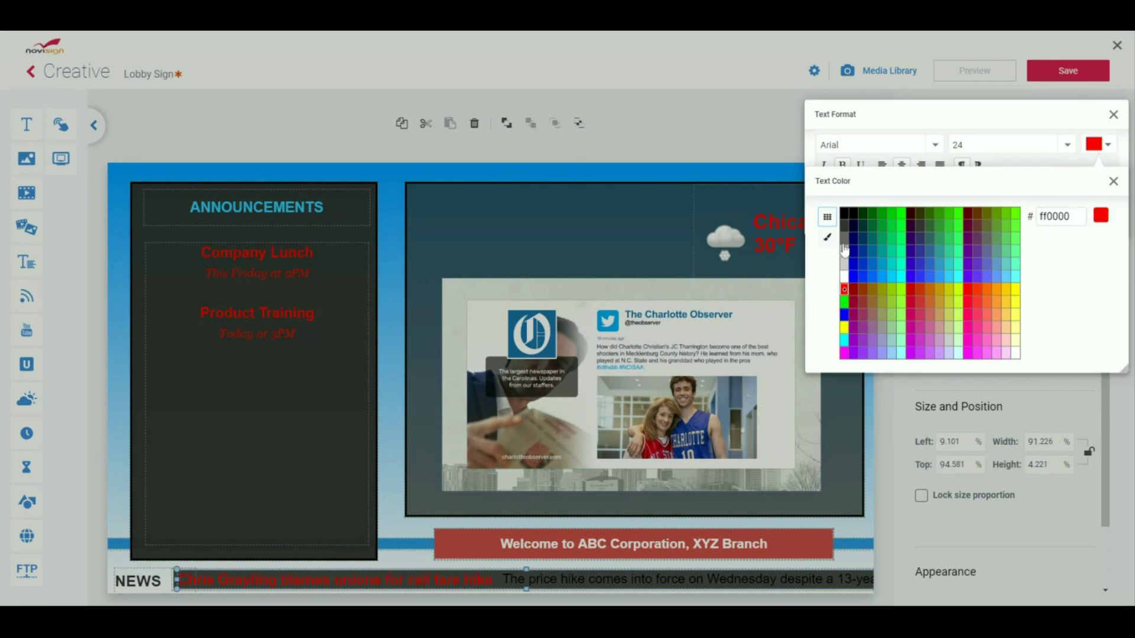
click(1114, 182)
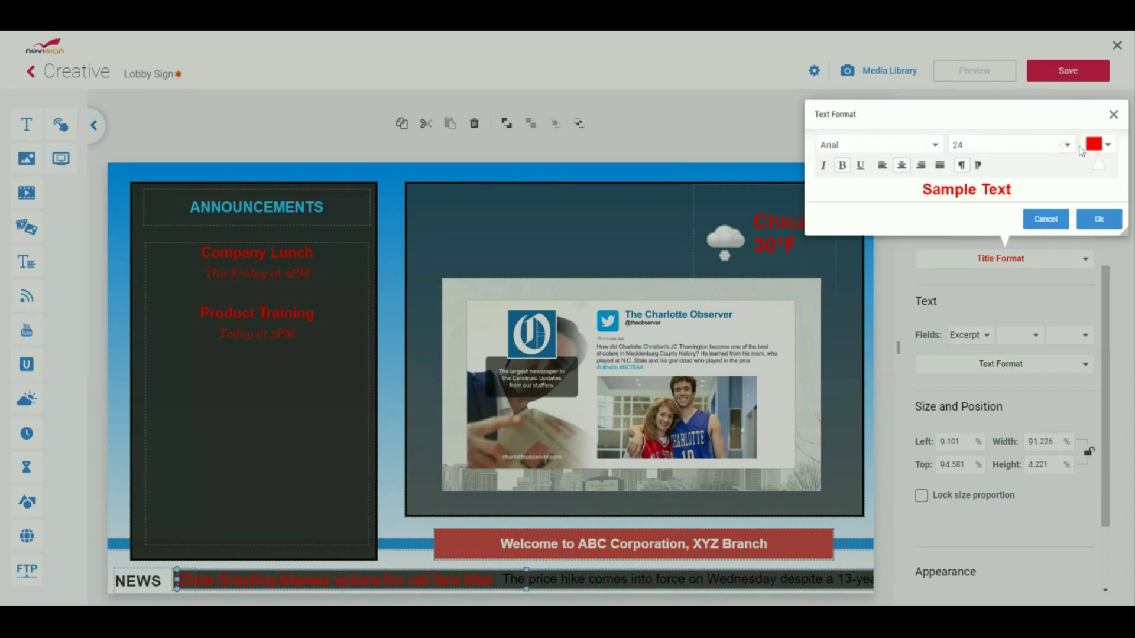
click(935, 144)
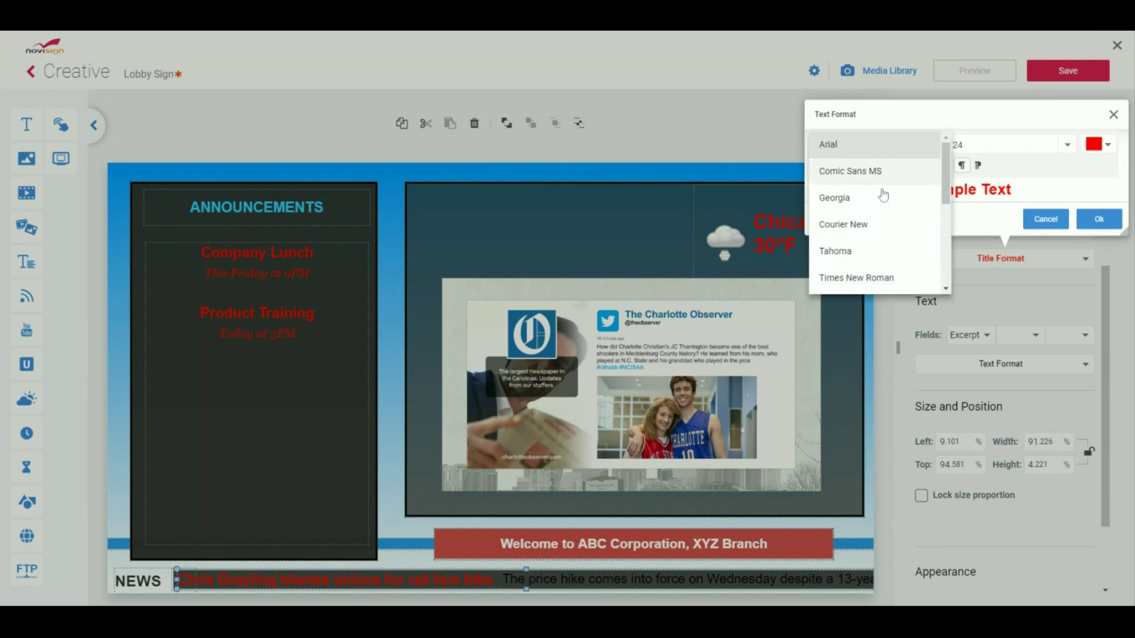
click(837, 254)
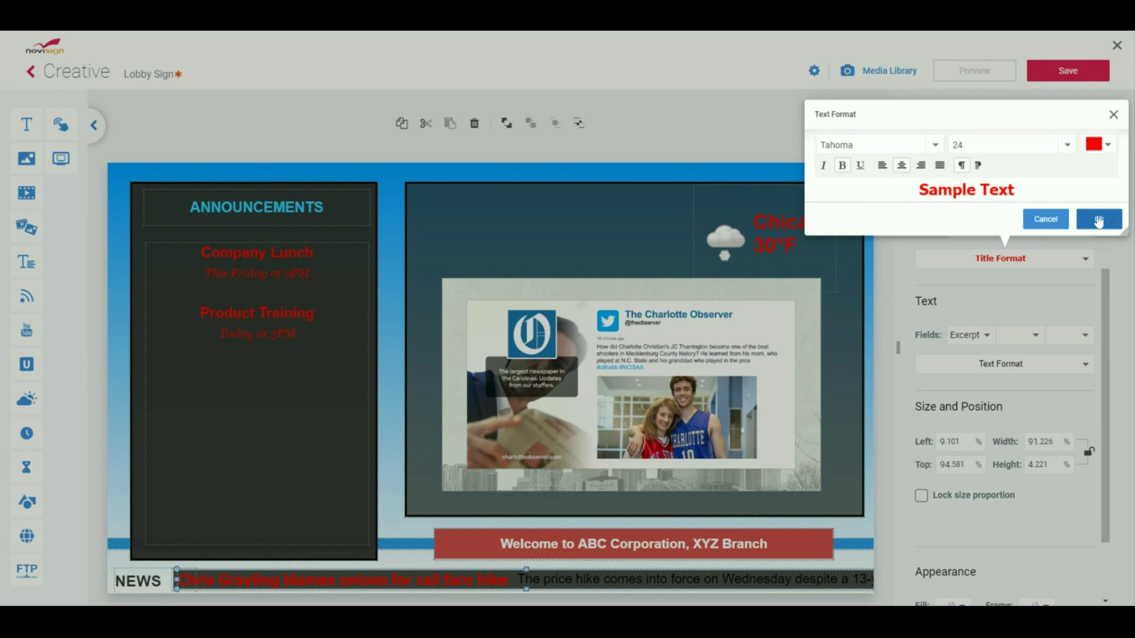
click(1098, 220)
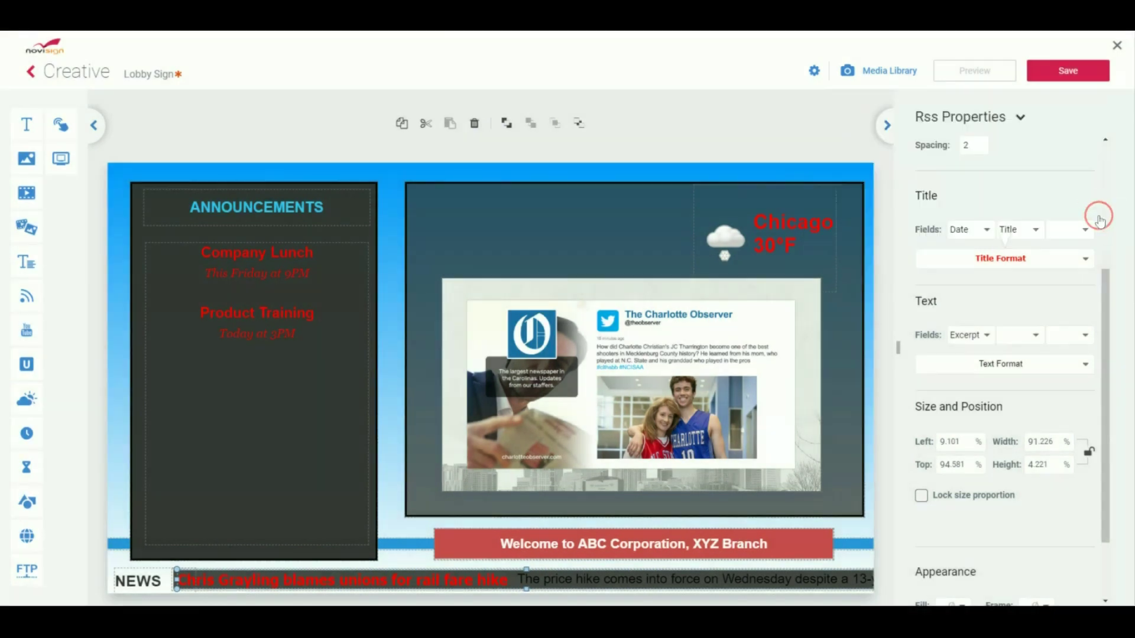
Step: Format the ticker story text in white Tahoma with italic off
click(1085, 367)
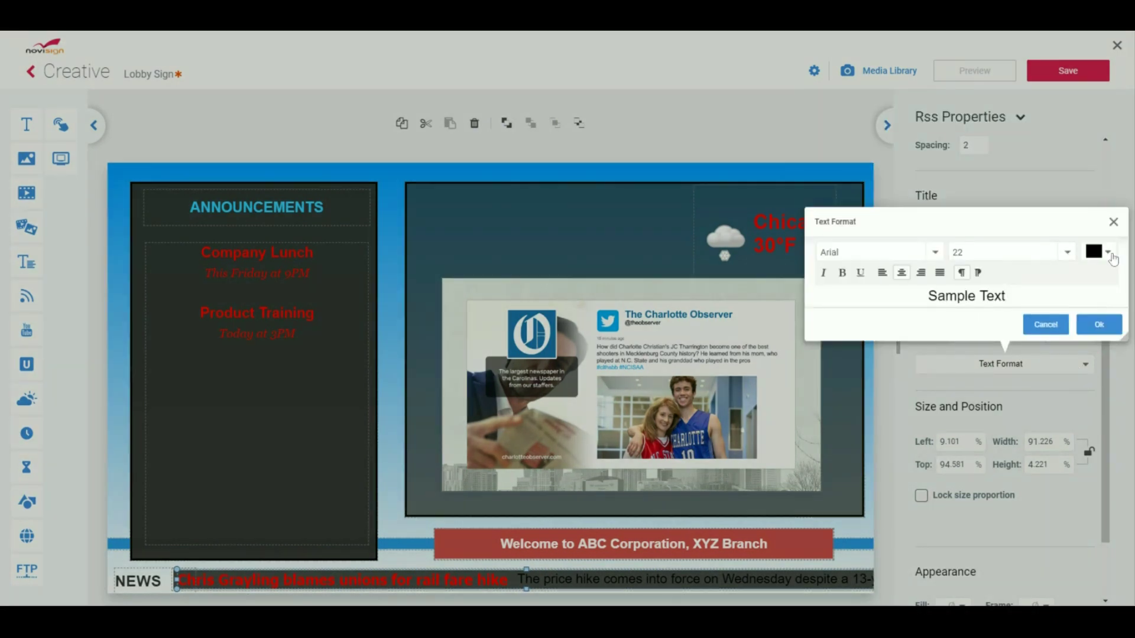
click(1109, 254)
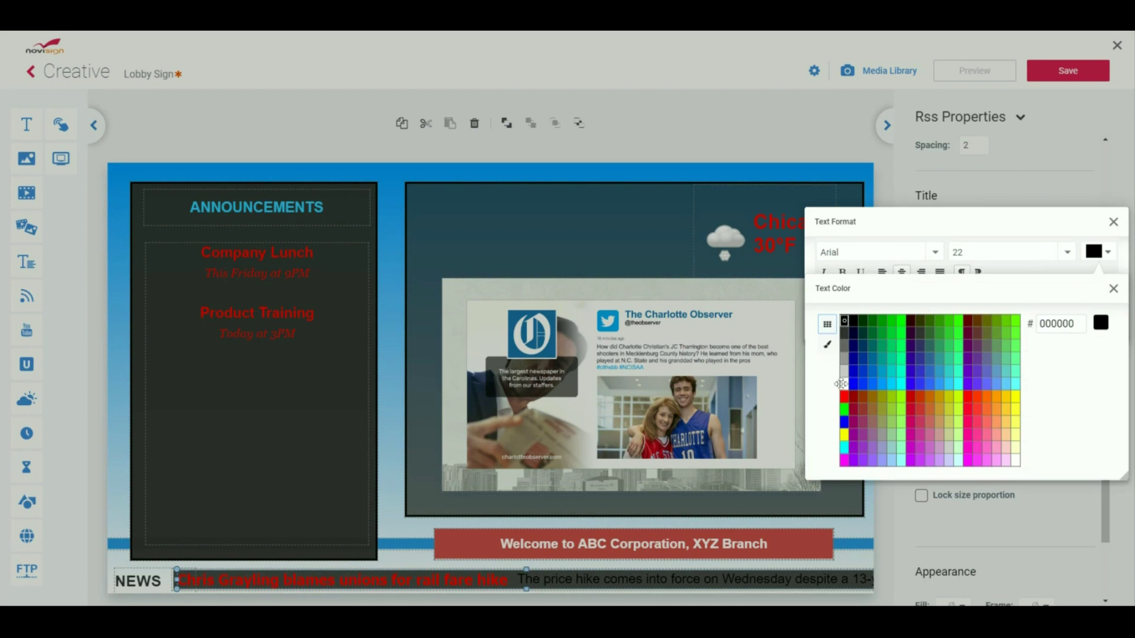
click(845, 384)
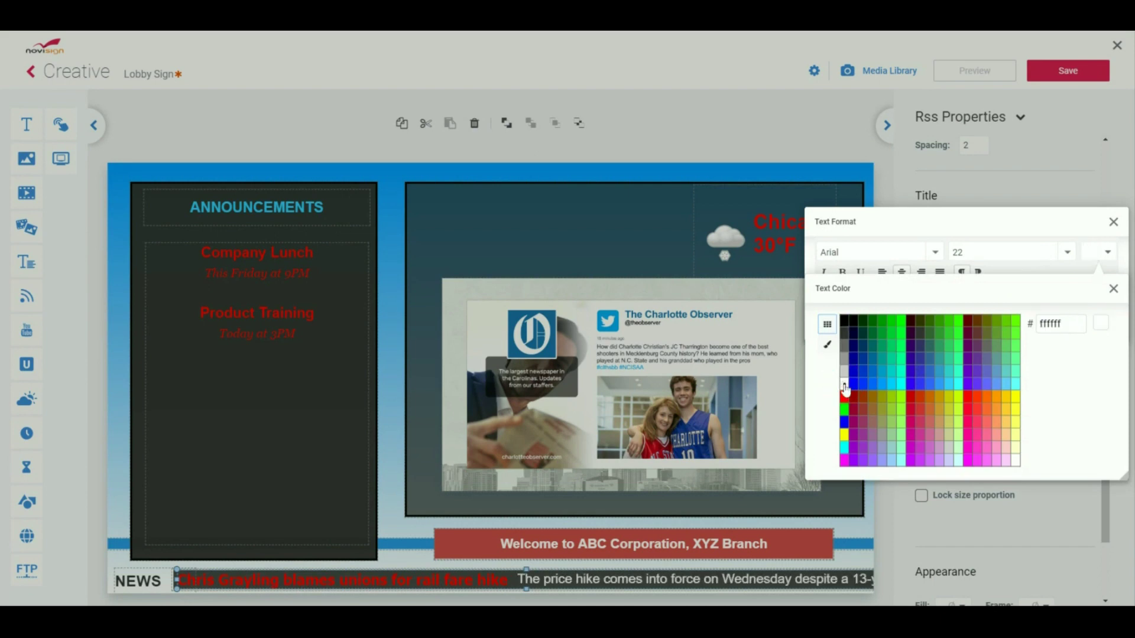
click(1113, 288)
click(931, 256)
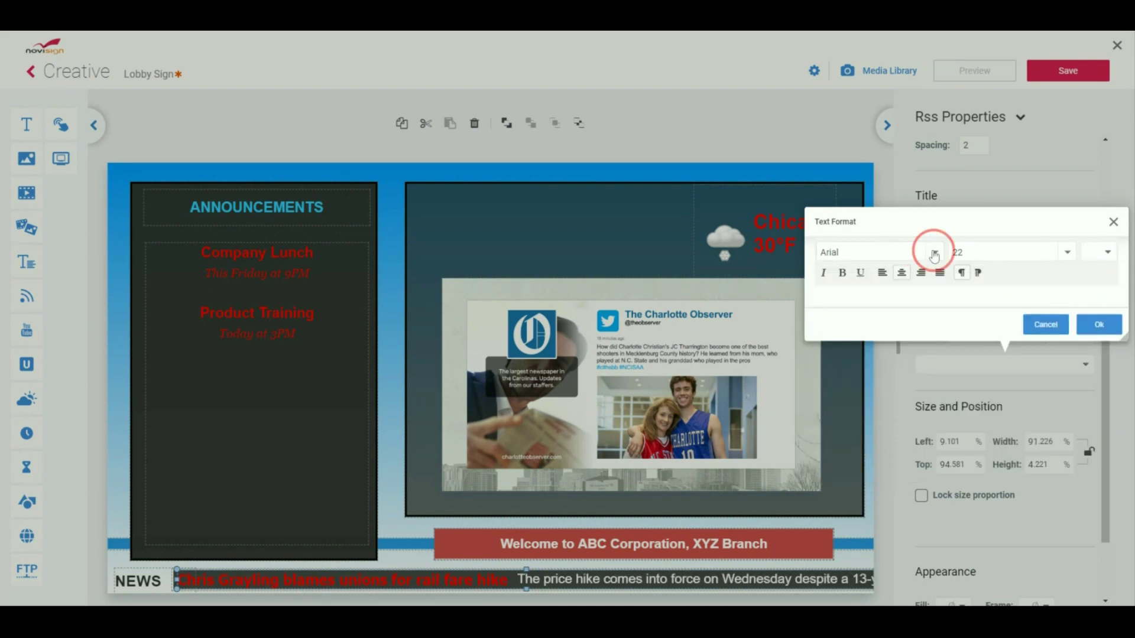
click(842, 367)
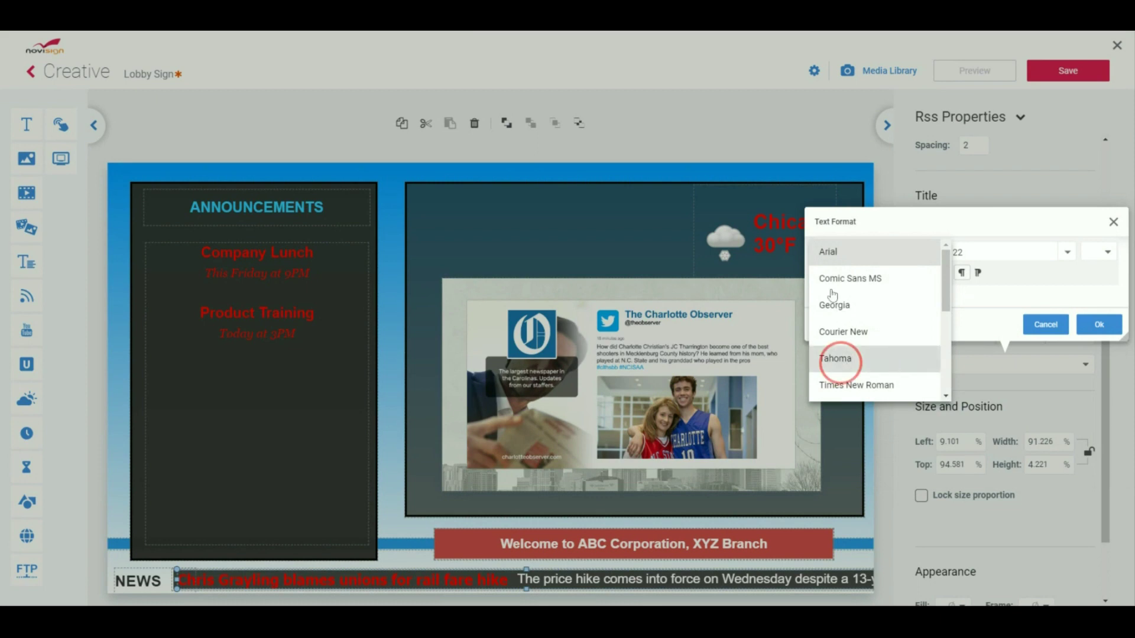
click(825, 273)
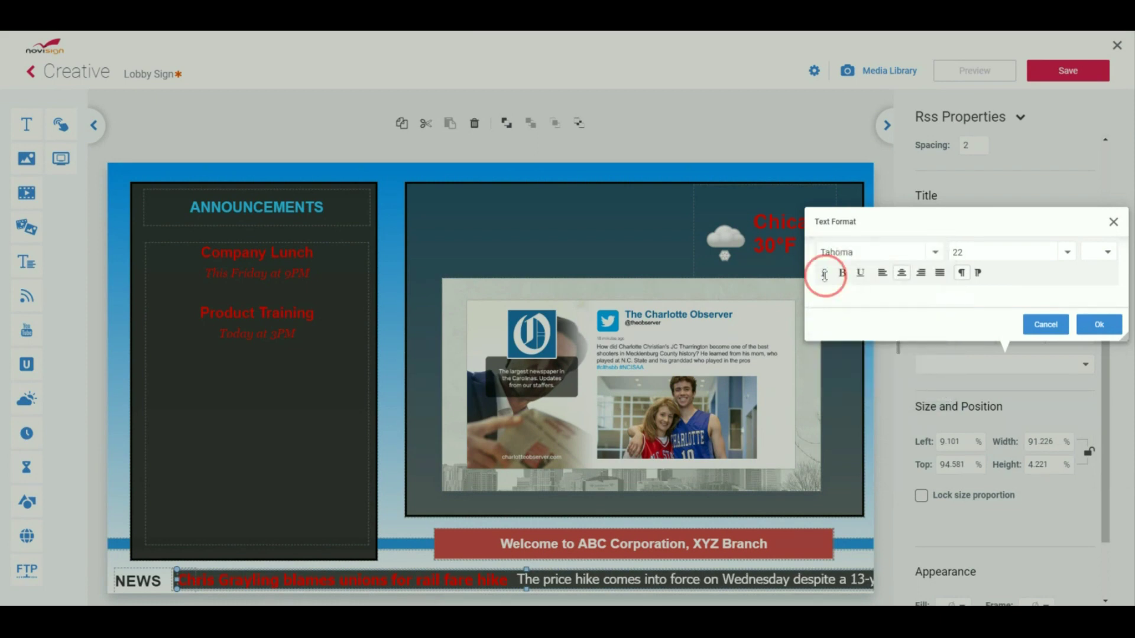
click(830, 273)
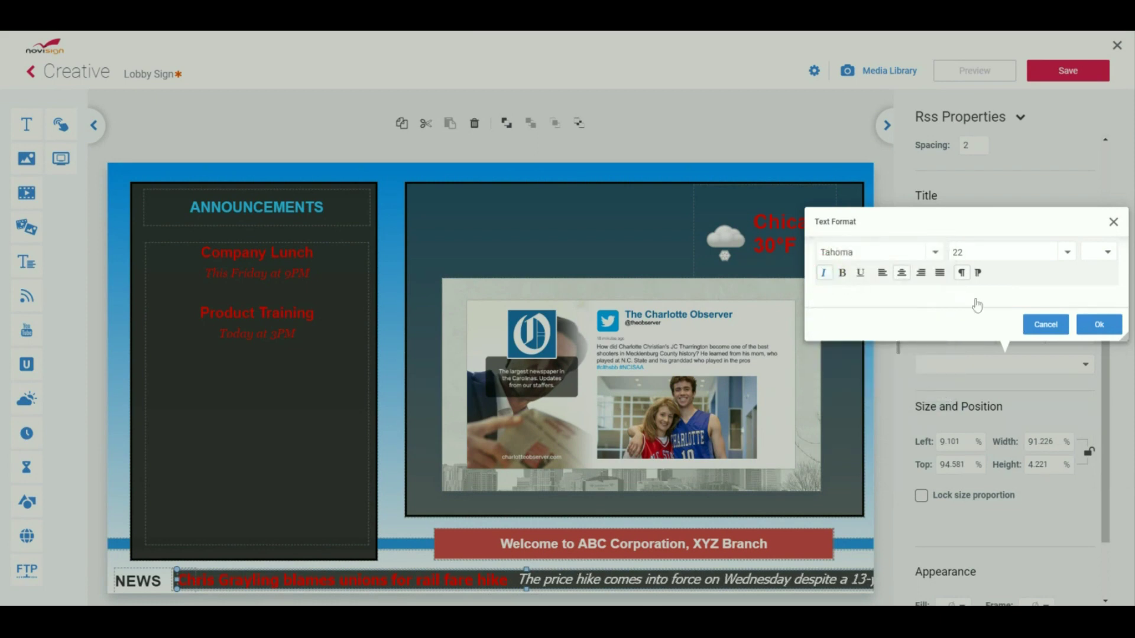
click(1098, 326)
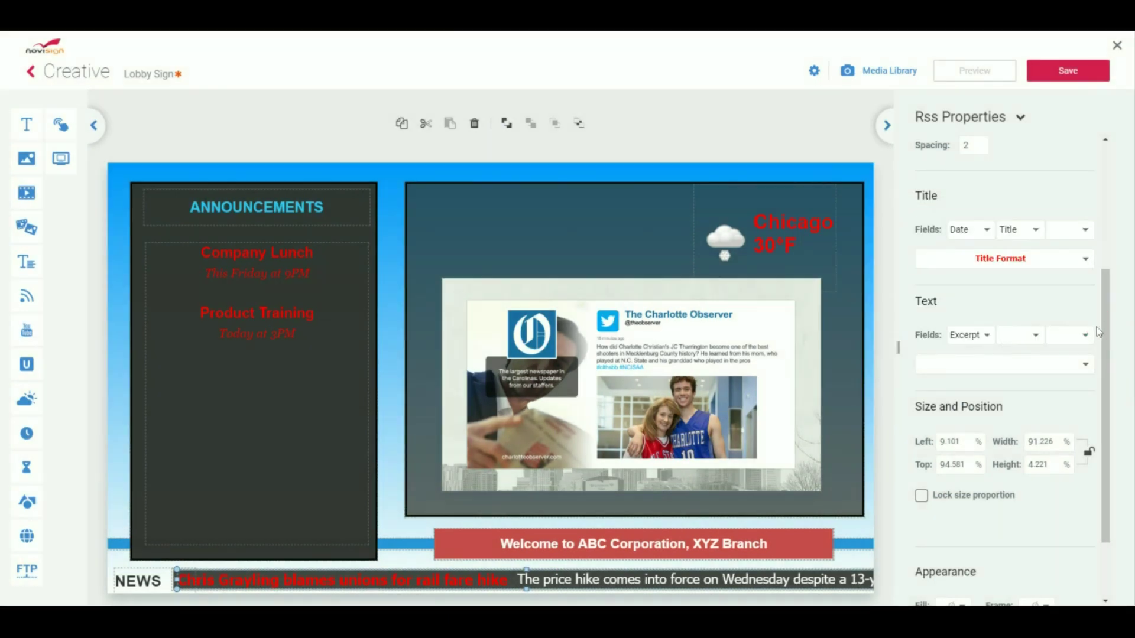
drag(1104, 324, 1117, 395)
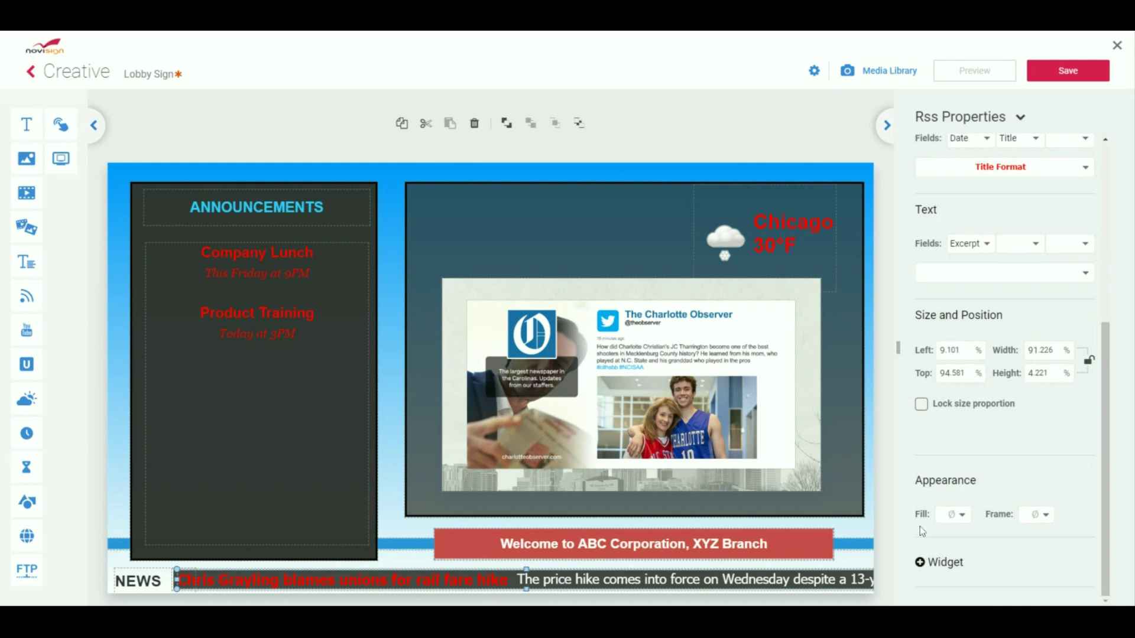
Step: Fill the ticker background with blue 0000ff at opacity 30
click(962, 516)
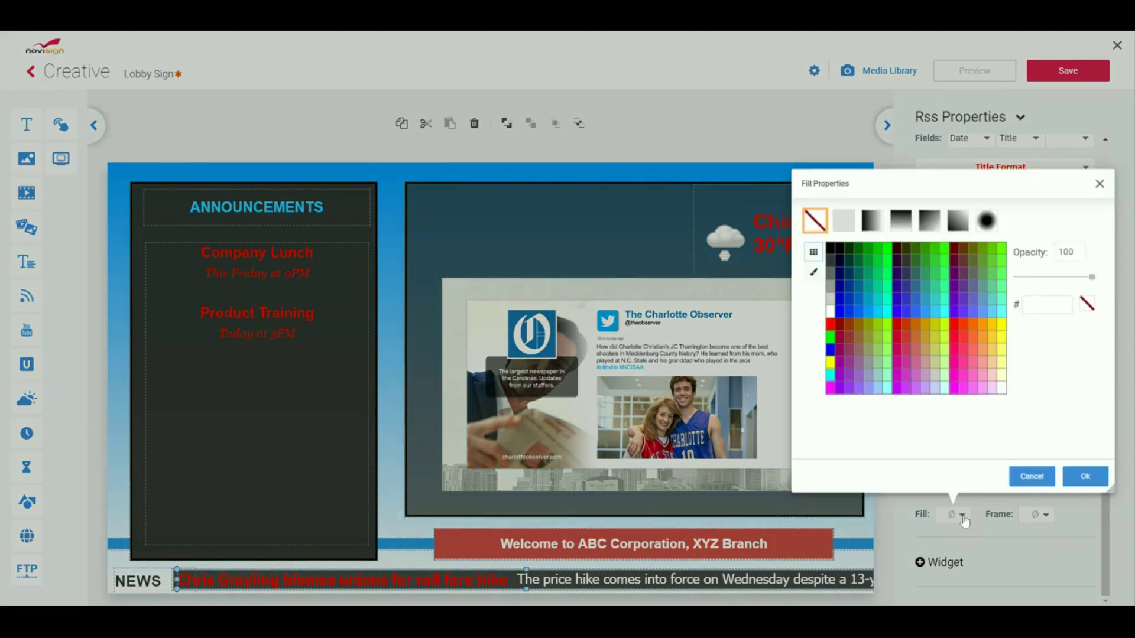
click(841, 316)
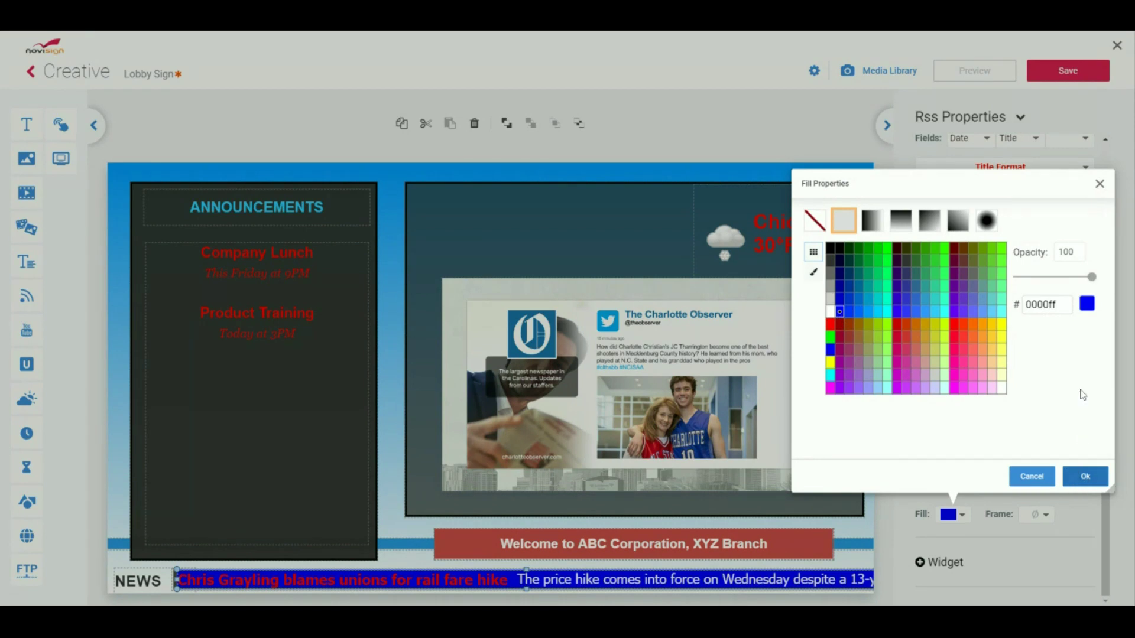
drag(1091, 276, 1061, 280)
drag(1055, 280, 1082, 278)
click(1085, 476)
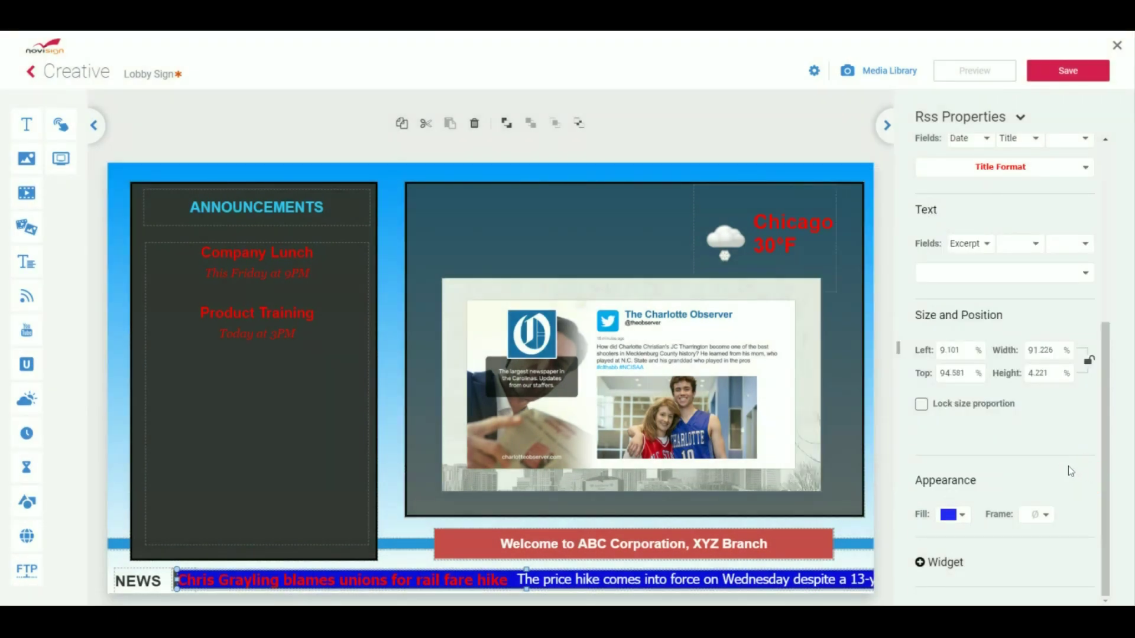
Step: Drag the bottoms of the Announcements ticker and its dark box up to about half height
click(262, 463)
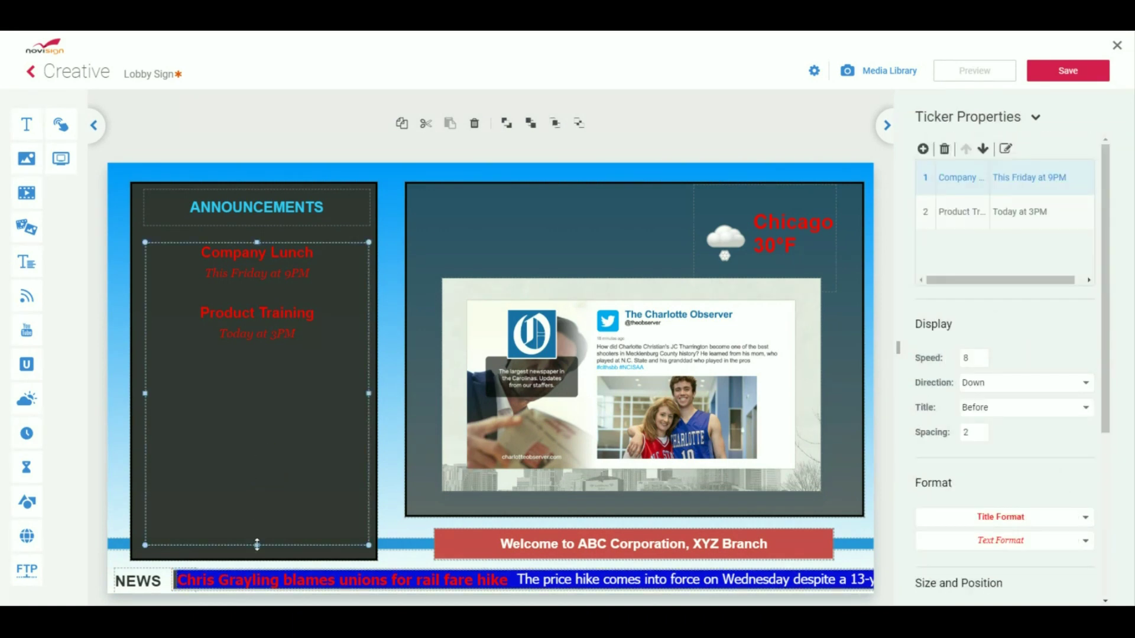
drag(257, 545, 268, 376)
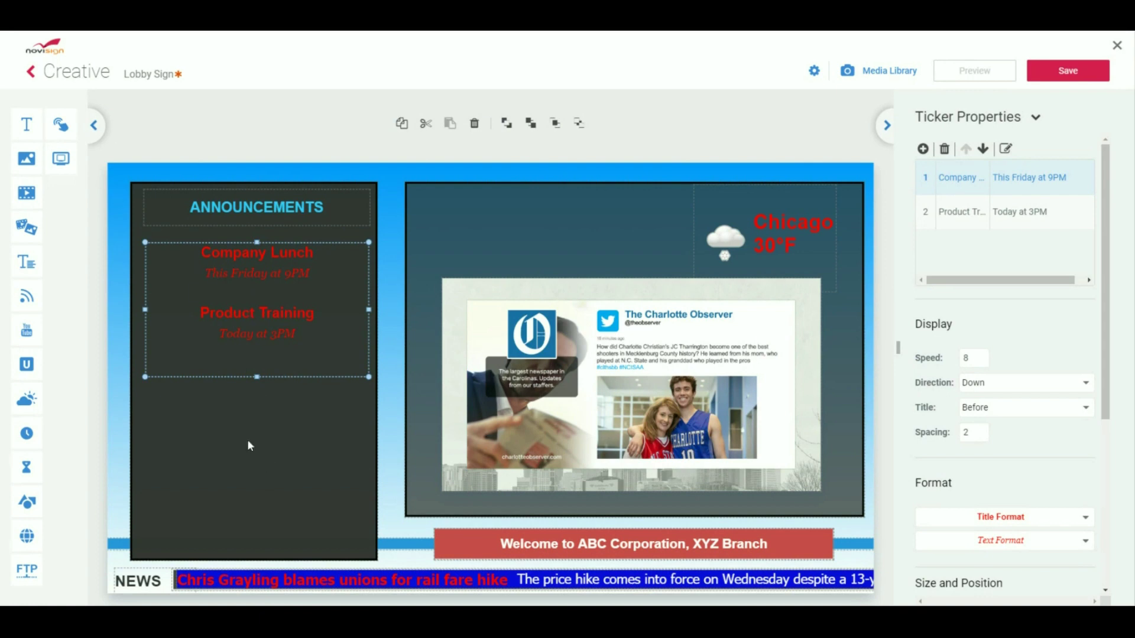
click(200, 515)
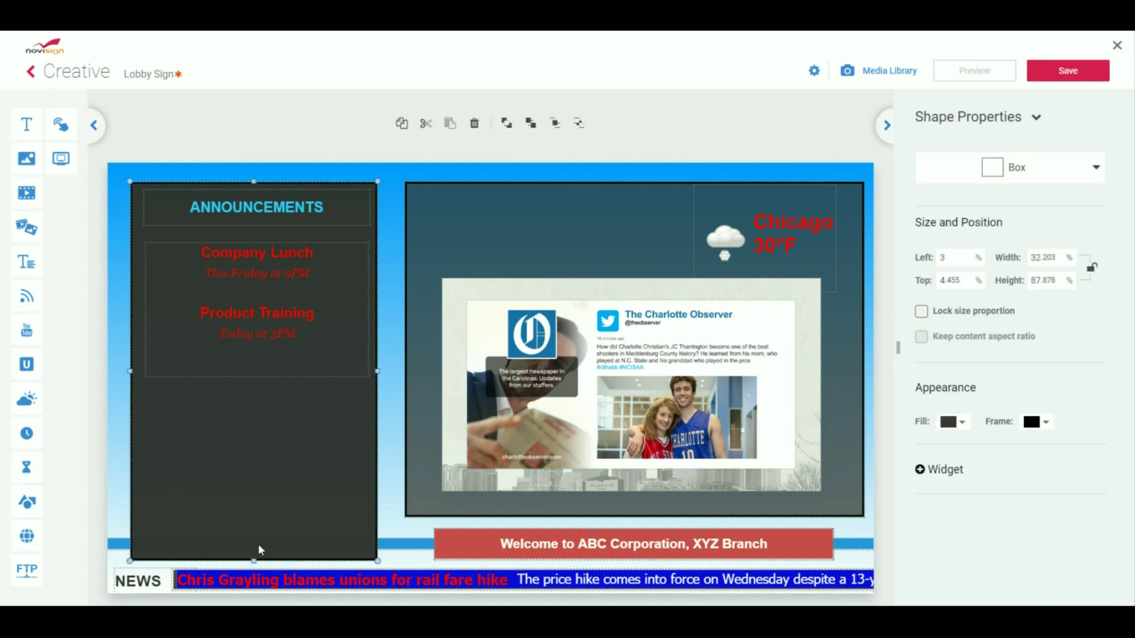
drag(254, 559, 266, 390)
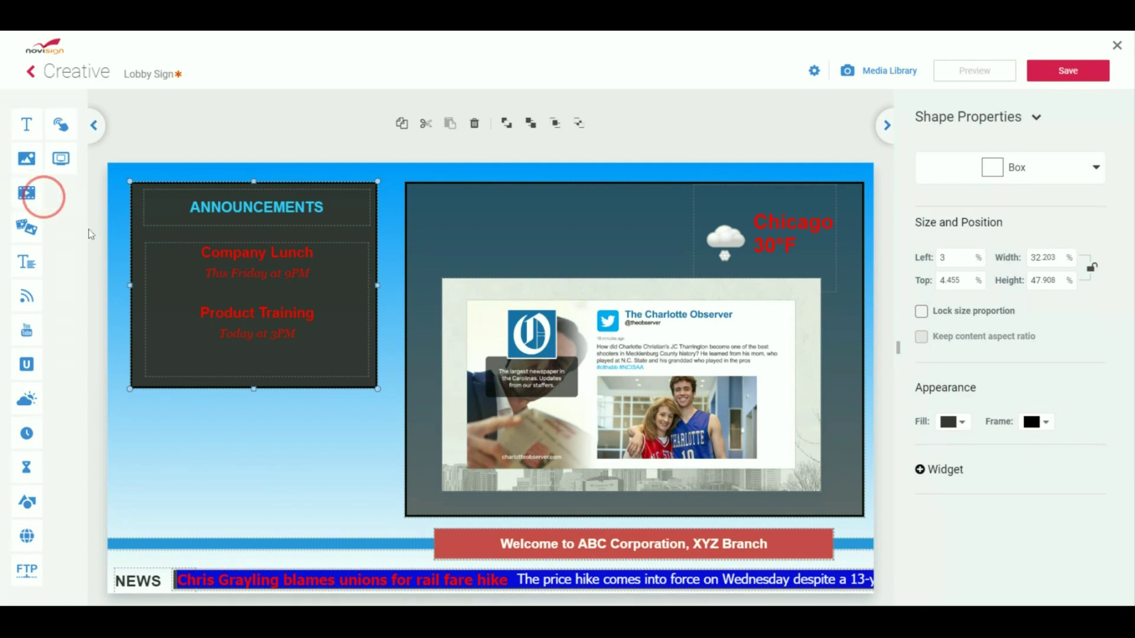
Step: Upload the new media files into My Library, then close the library to return to the Lobby Sign canvas
click(241, 449)
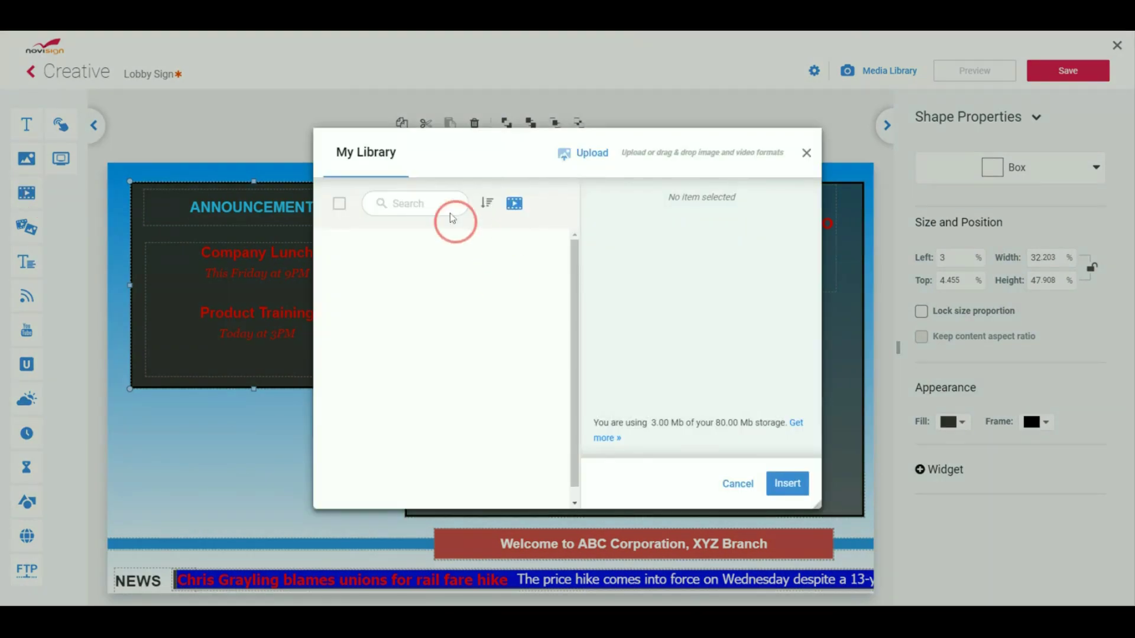
click(599, 159)
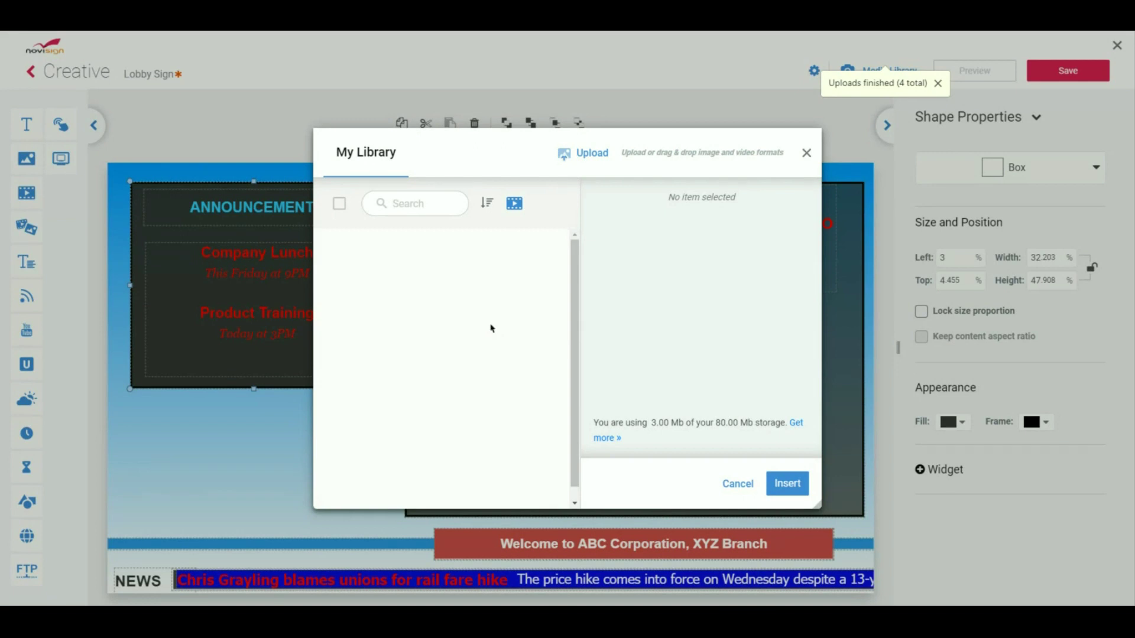
click(808, 154)
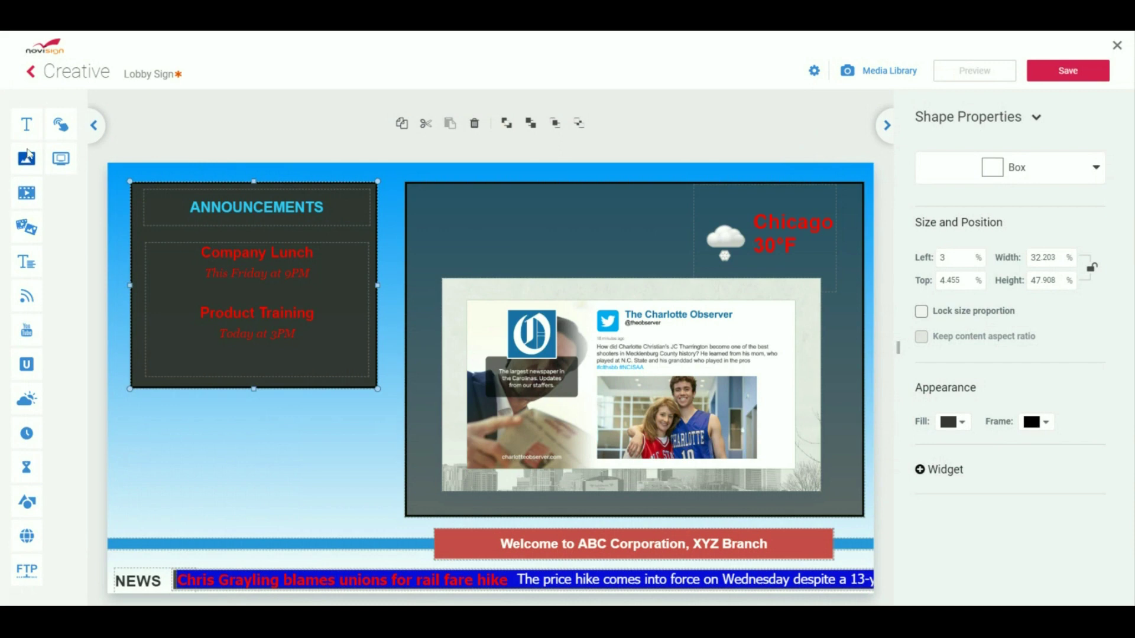
Step: Insert the gil.png image from My Library onto the Lobby Sign canvas
click(27, 155)
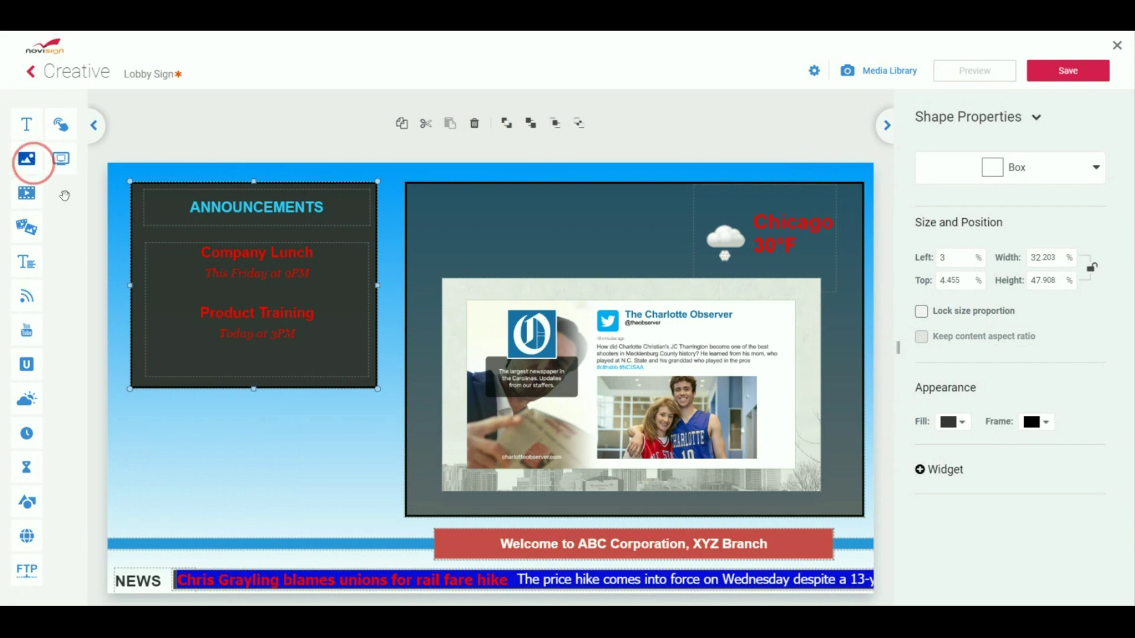
click(273, 459)
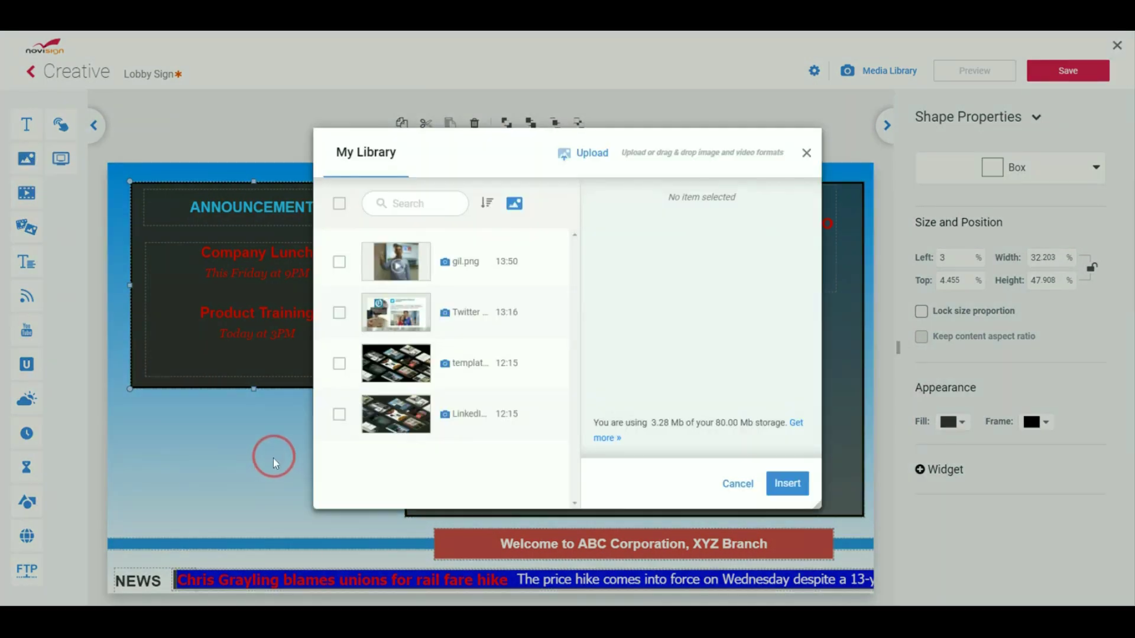
click(483, 271)
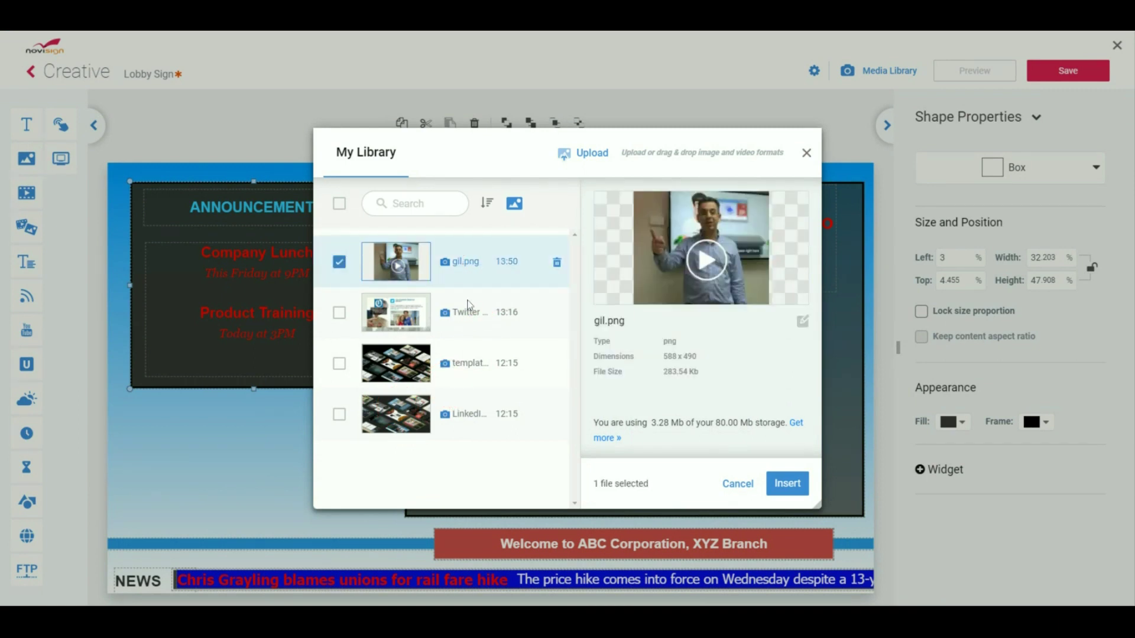
click(795, 484)
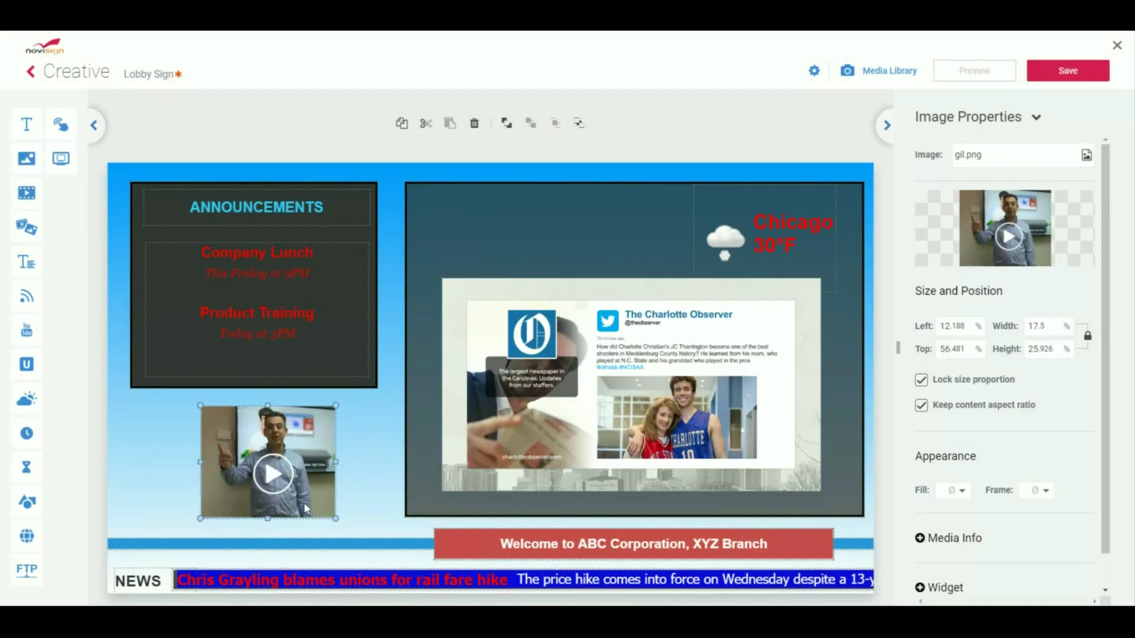
Step: Resize gil.png to about 22.295% × 33.03% and place it below the announcements box
drag(335, 519, 380, 554)
drag(201, 408, 132, 406)
drag(272, 440, 267, 451)
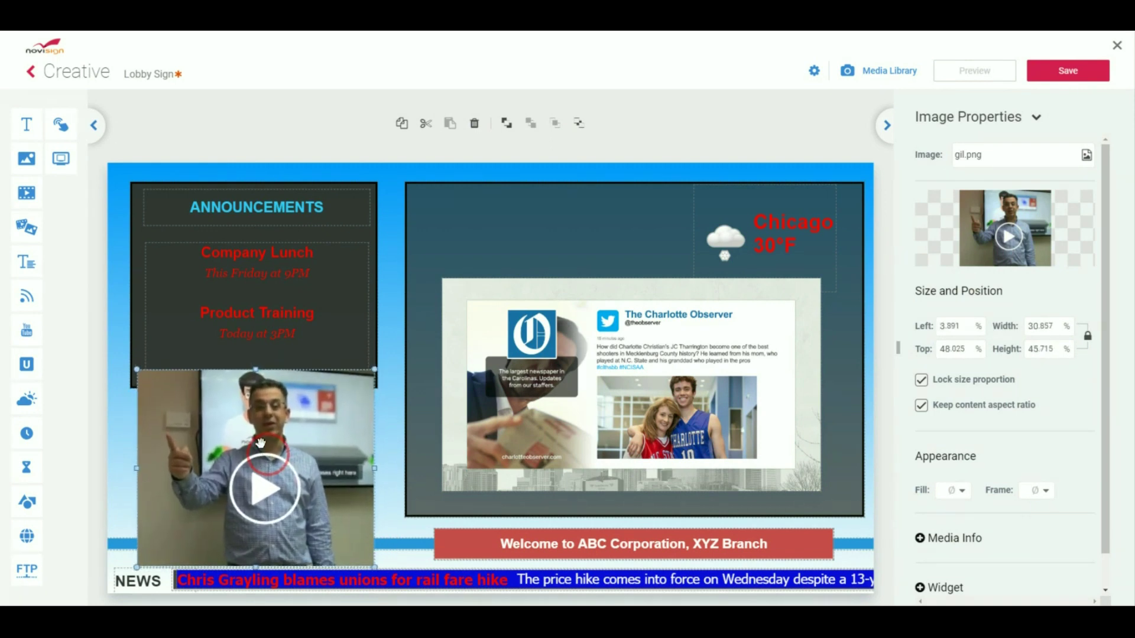
drag(255, 368, 223, 425)
drag(247, 495, 265, 481)
click(1051, 79)
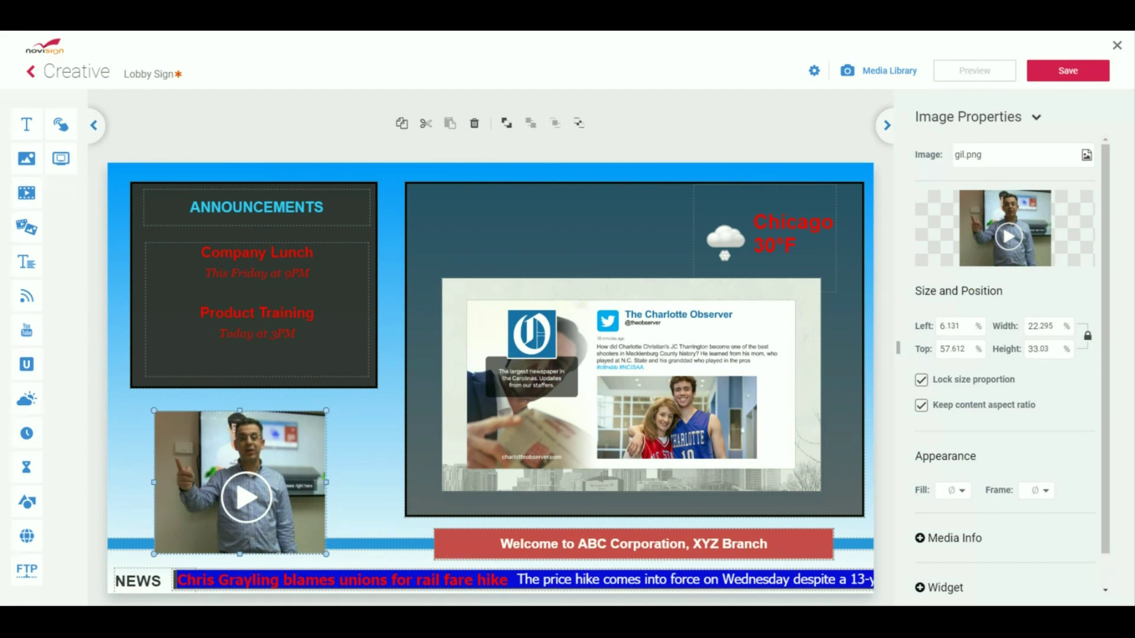
Step: Save the Lobby Sign and close the editor, returning to the My Creatives list
click(1059, 77)
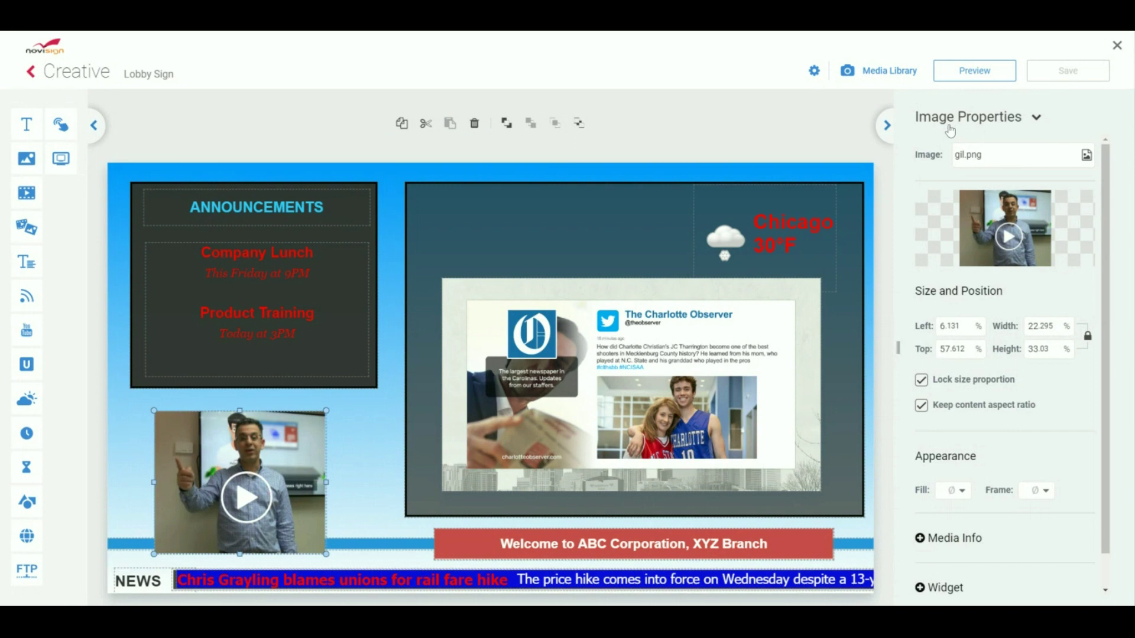
click(1117, 47)
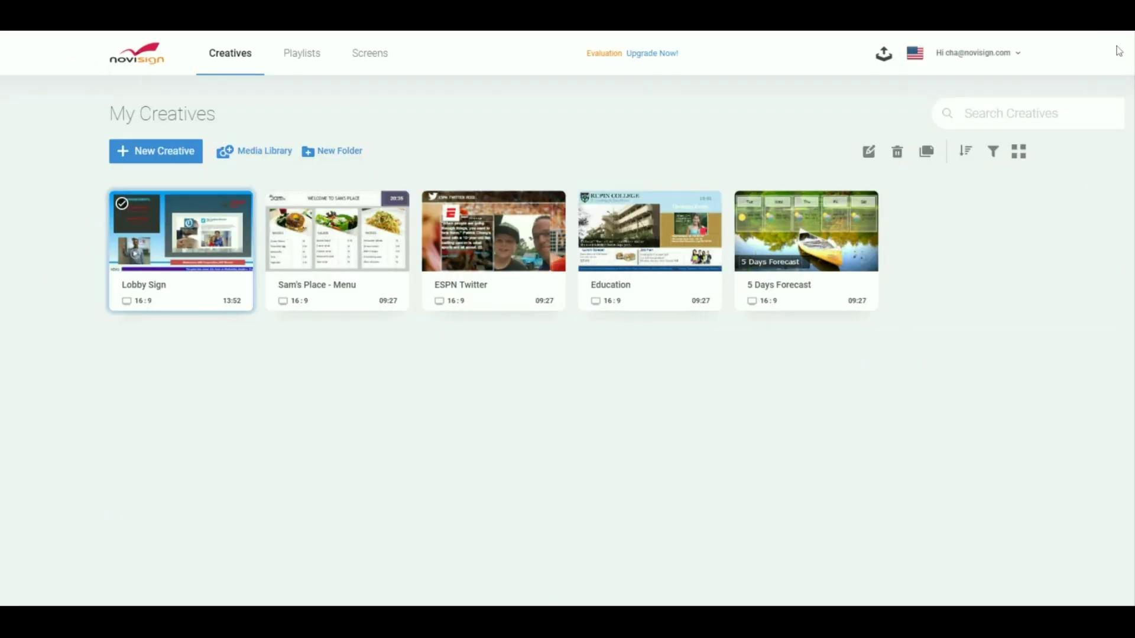
mouse_move(150, 235)
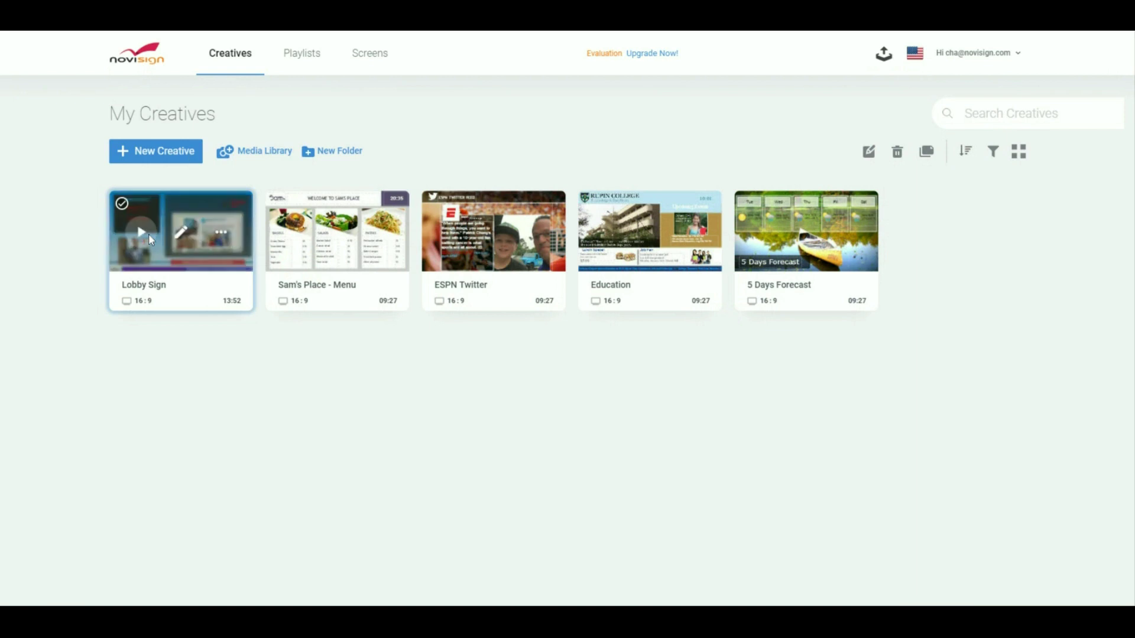